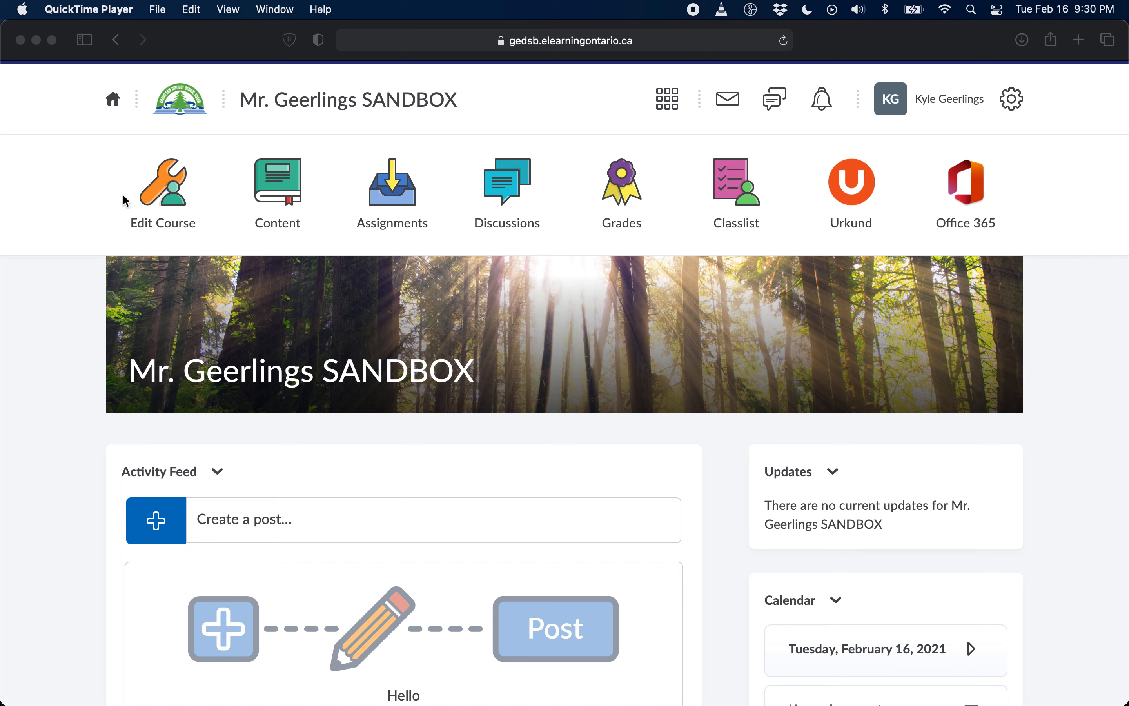
- Open the group management page from the course's editing tools under Learner Management
{"action": "left_click", "coordinate": [158, 194]}
{"action": "left_click", "coordinate": [159, 193]}
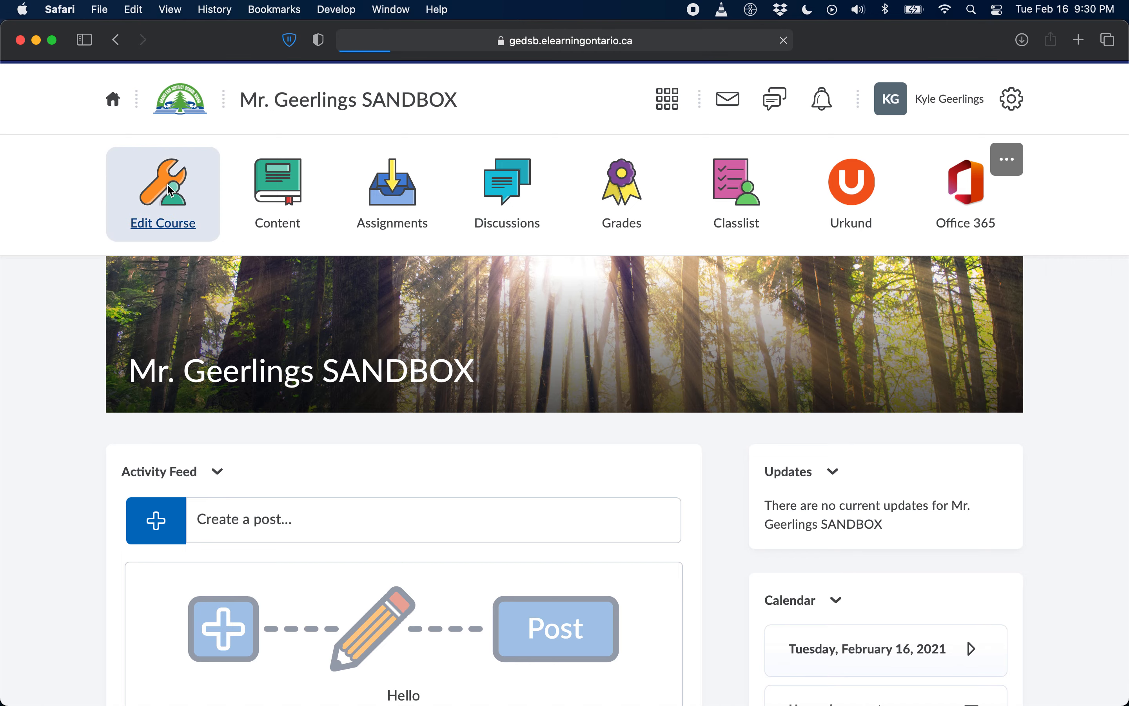
{"action": "scroll", "coordinate": [511, 501], "scroll_direction": "down", "scroll_amount": 6}
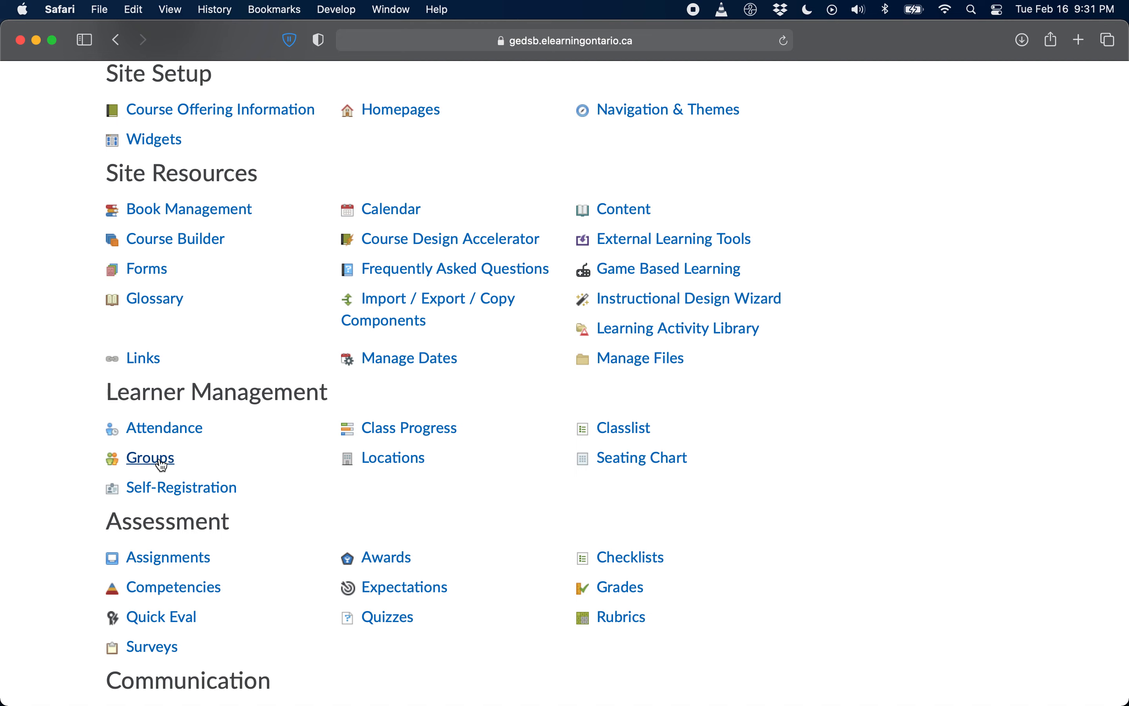
{"action": "left_click", "coordinate": [145, 456]}
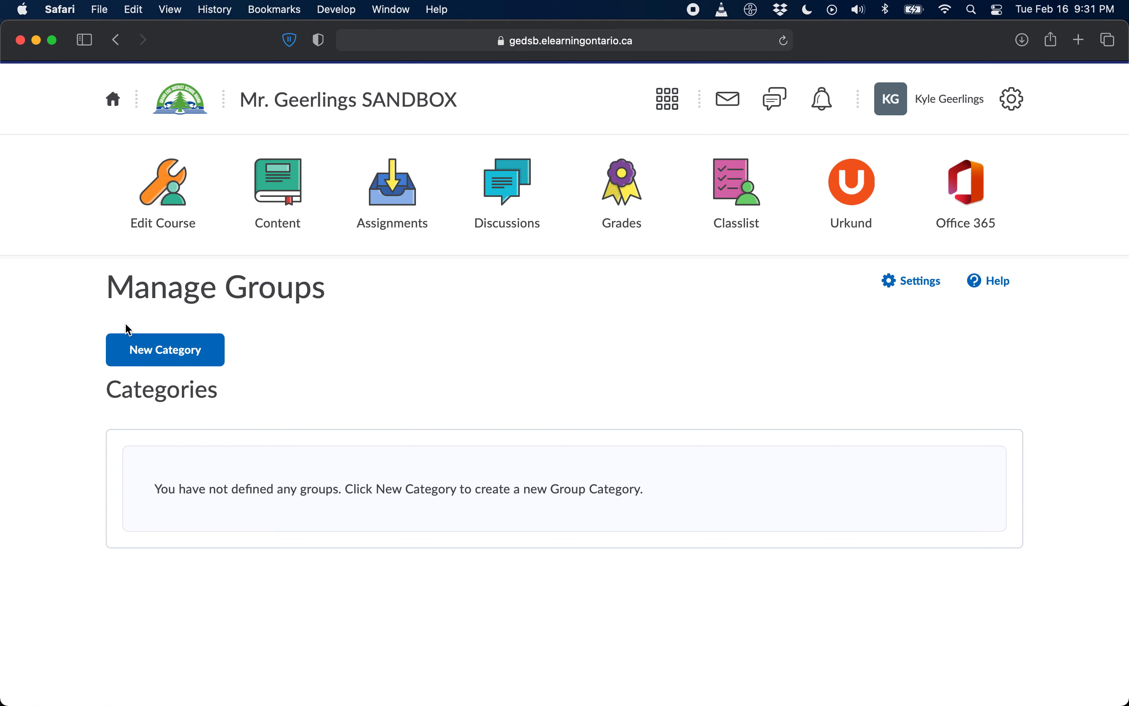
- Start a new group category and name it "Weekly Learning Log Groups"
{"action": "left_click", "coordinate": [183, 361]}
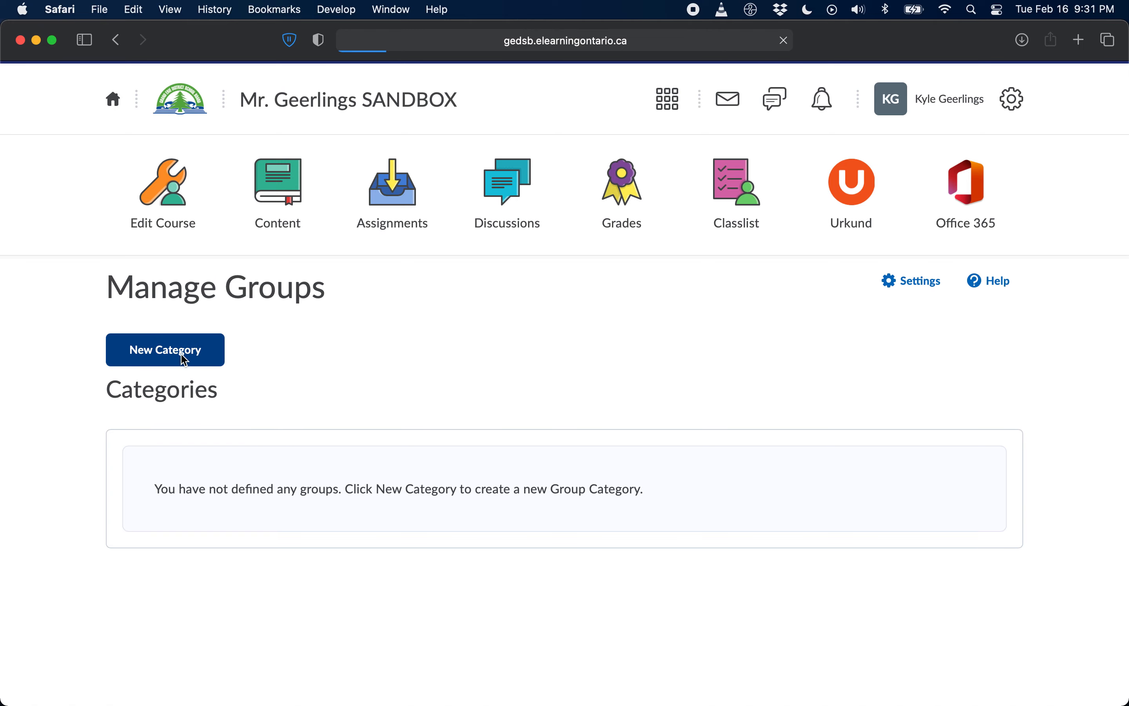
{"action": "left_click", "coordinate": [286, 413]}
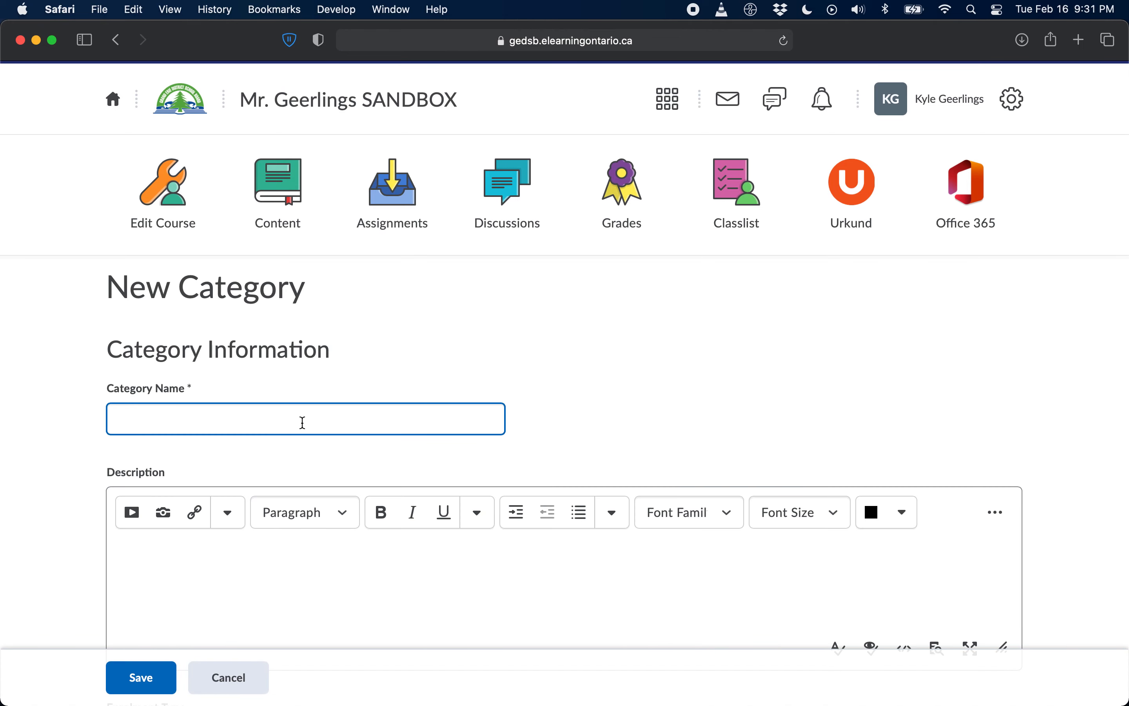
{"action": "scroll", "coordinate": [506, 404], "scroll_direction": "down", "scroll_amount": 1}
{"action": "scroll", "coordinate": [506, 404], "scroll_direction": "up", "scroll_amount": 1}
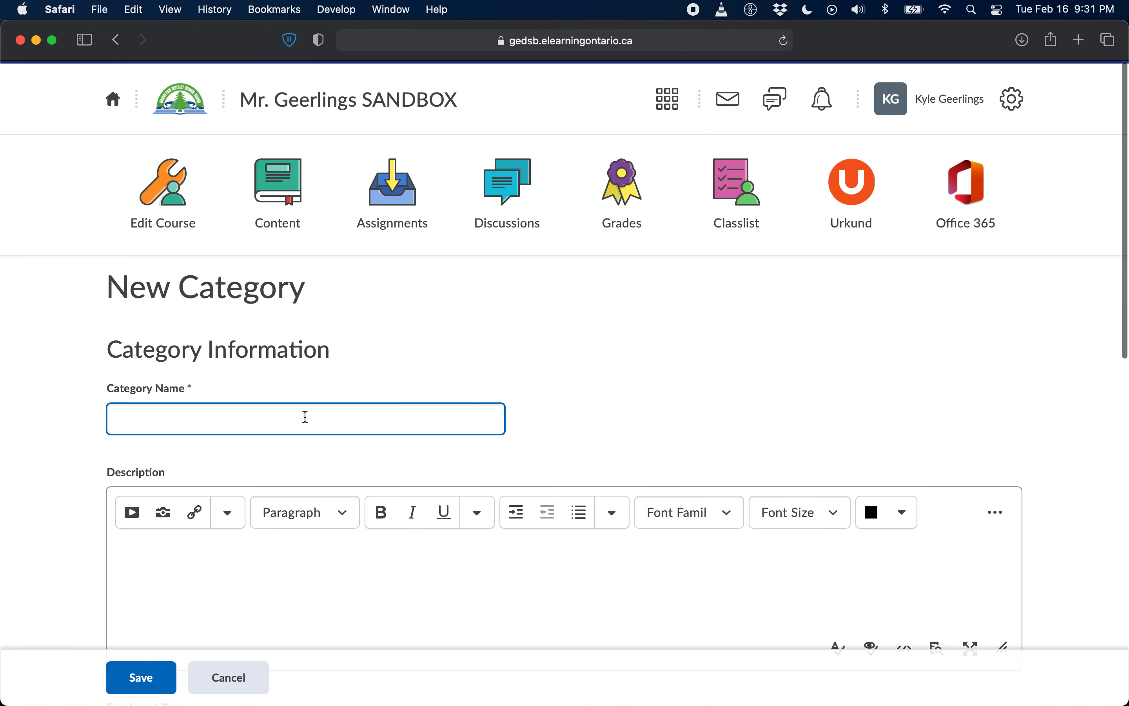
{"action": "left_click", "coordinate": [304, 417]}
{"action": "type", "text": "Week"}
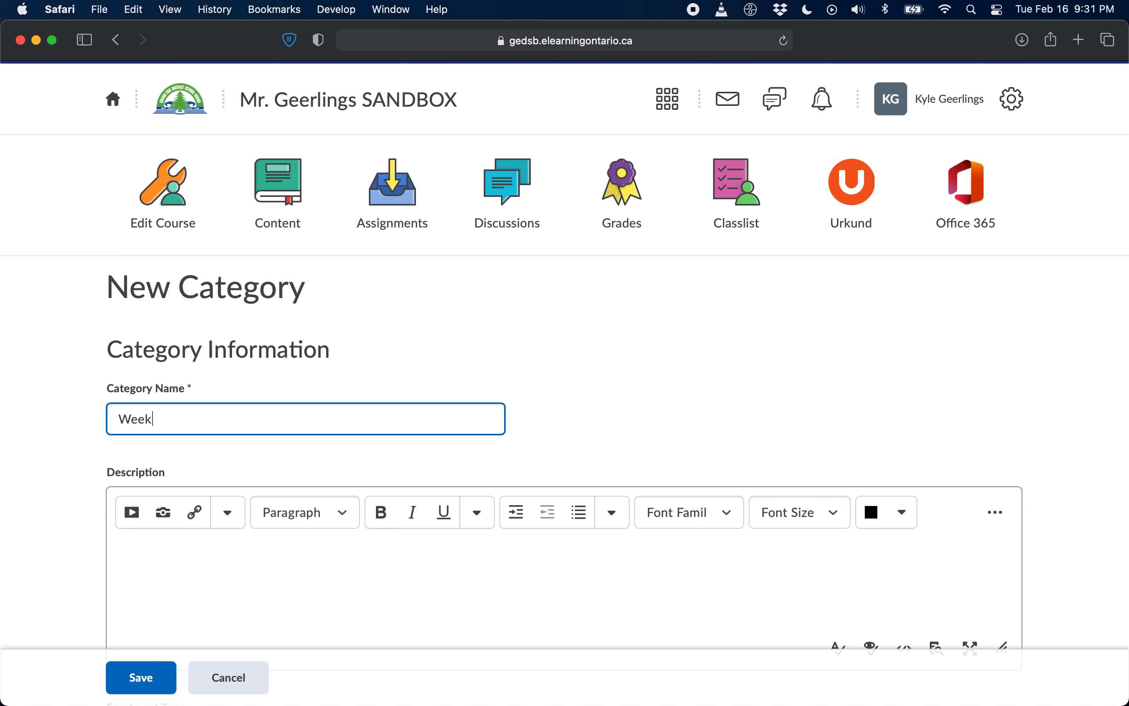
{"action": "type", "text": "ly Learning Log Groups"}
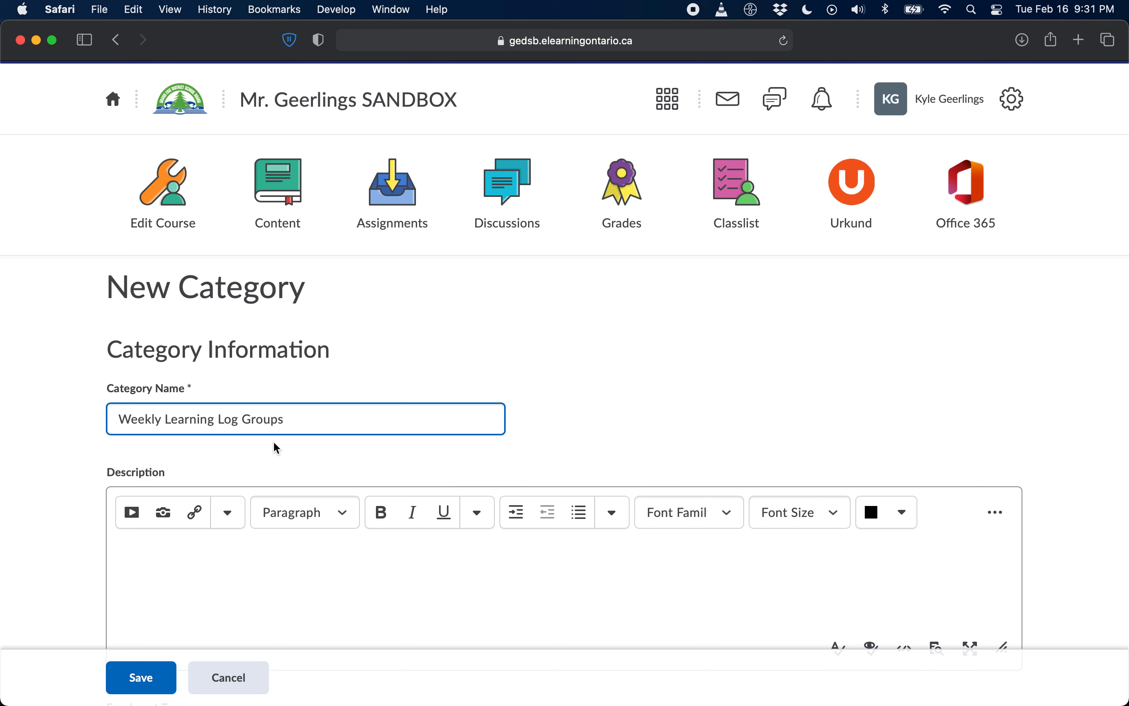
- Set the category's enrolment type to "Single user, member-specific groups"
{"action": "scroll", "coordinate": [275, 447], "scroll_direction": "down", "scroll_amount": 5}
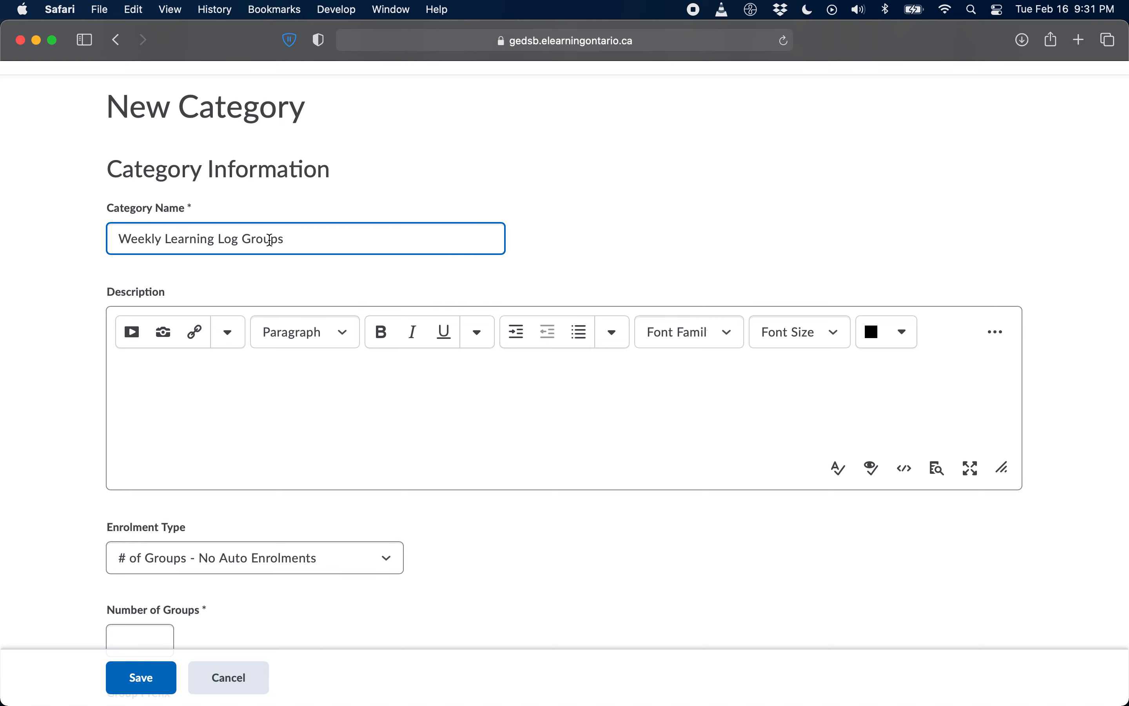
{"action": "scroll", "coordinate": [310, 253], "scroll_direction": "up", "scroll_amount": 1}
{"action": "scroll", "coordinate": [310, 252], "scroll_direction": "down", "scroll_amount": 3}
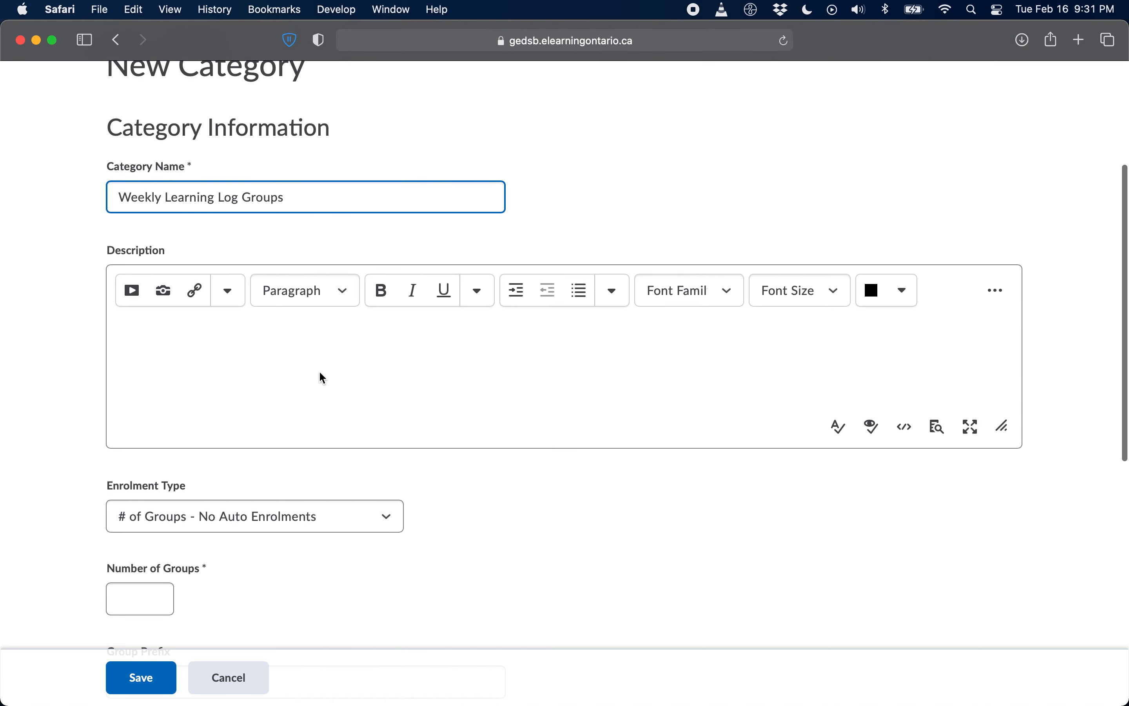
{"action": "scroll", "coordinate": [320, 376], "scroll_direction": "down", "scroll_amount": 5}
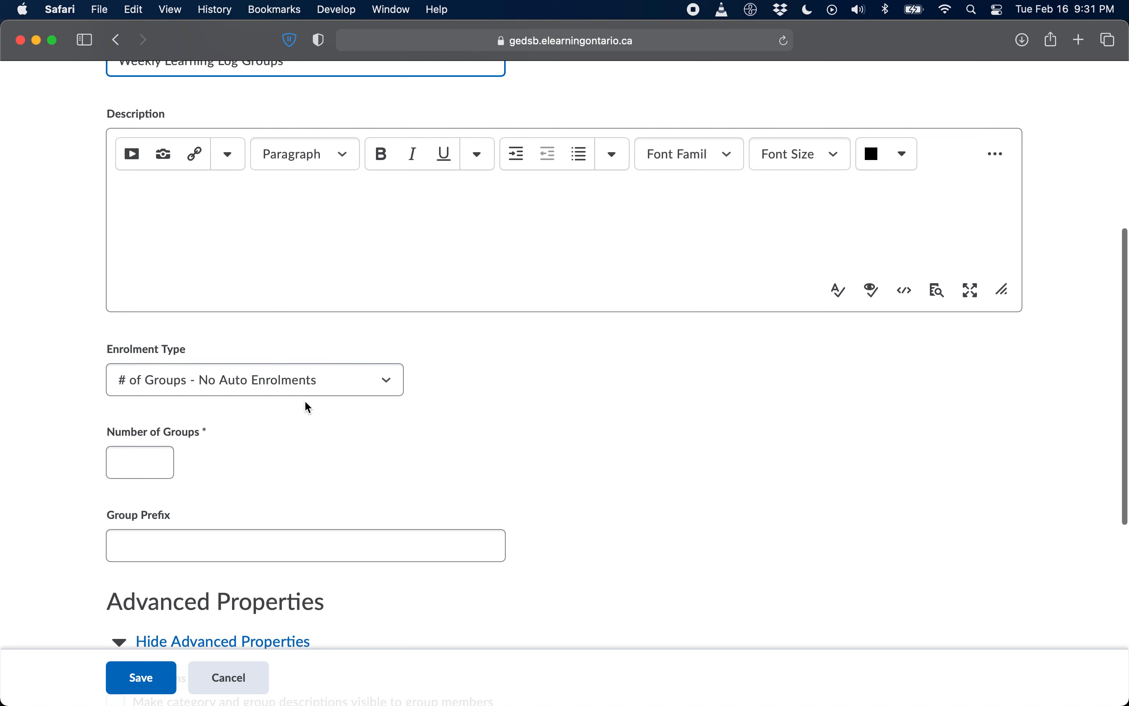
{"action": "left_click", "coordinate": [233, 385]}
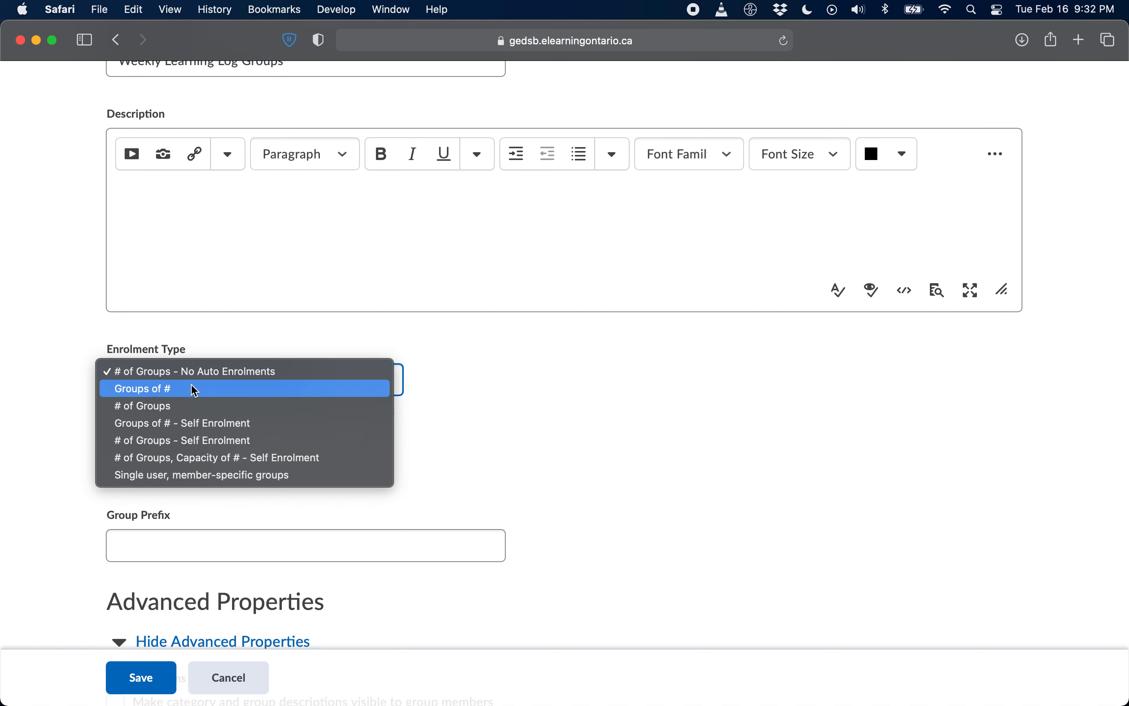
{"action": "left_click", "coordinate": [214, 475]}
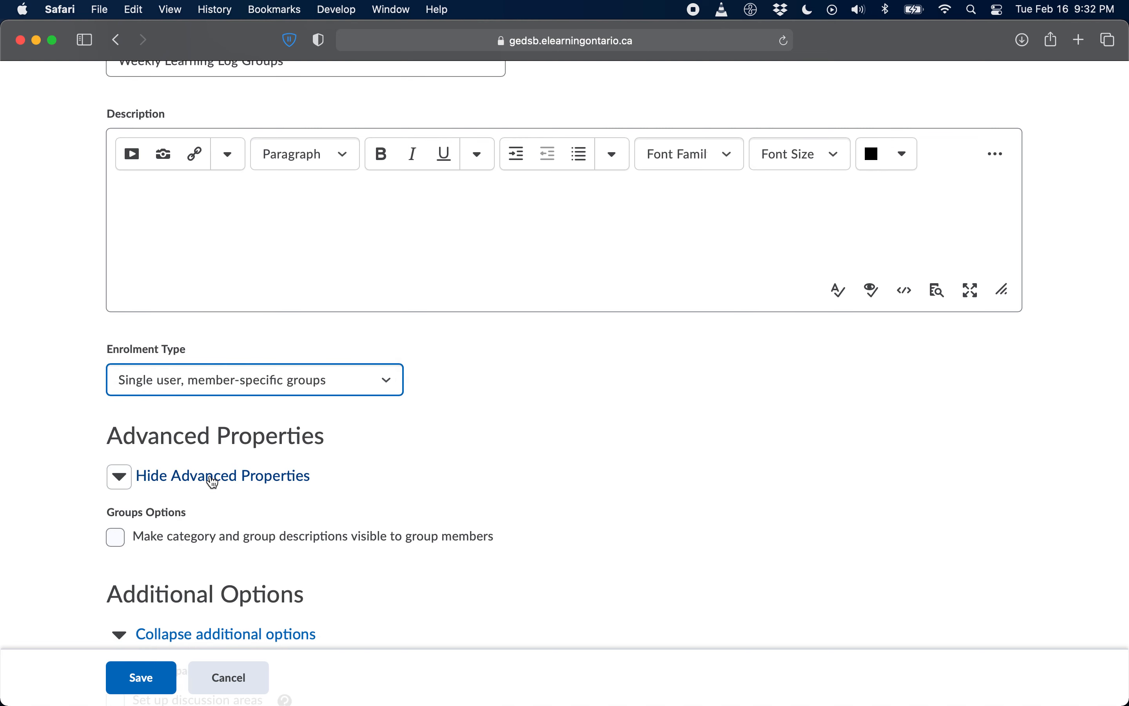
- Enable the setup of discussion areas in the category's workspace options
{"action": "scroll", "coordinate": [532, 497], "scroll_direction": "down", "scroll_amount": 5}
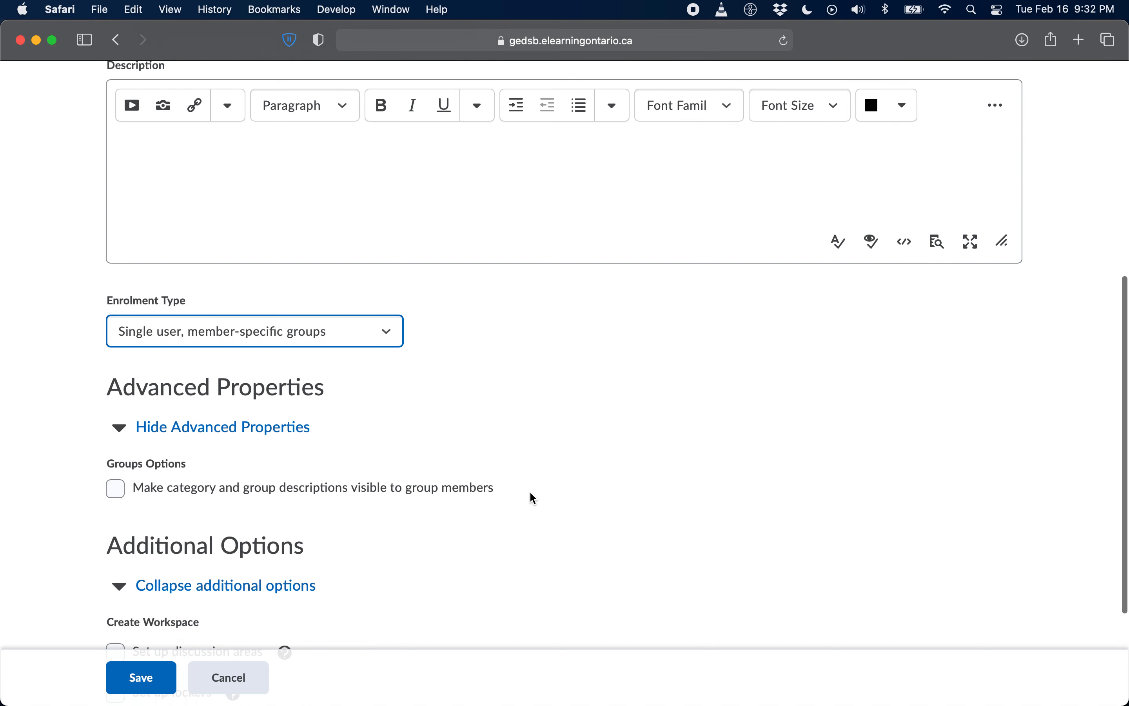
{"action": "scroll", "coordinate": [530, 491], "scroll_direction": "down", "scroll_amount": 1}
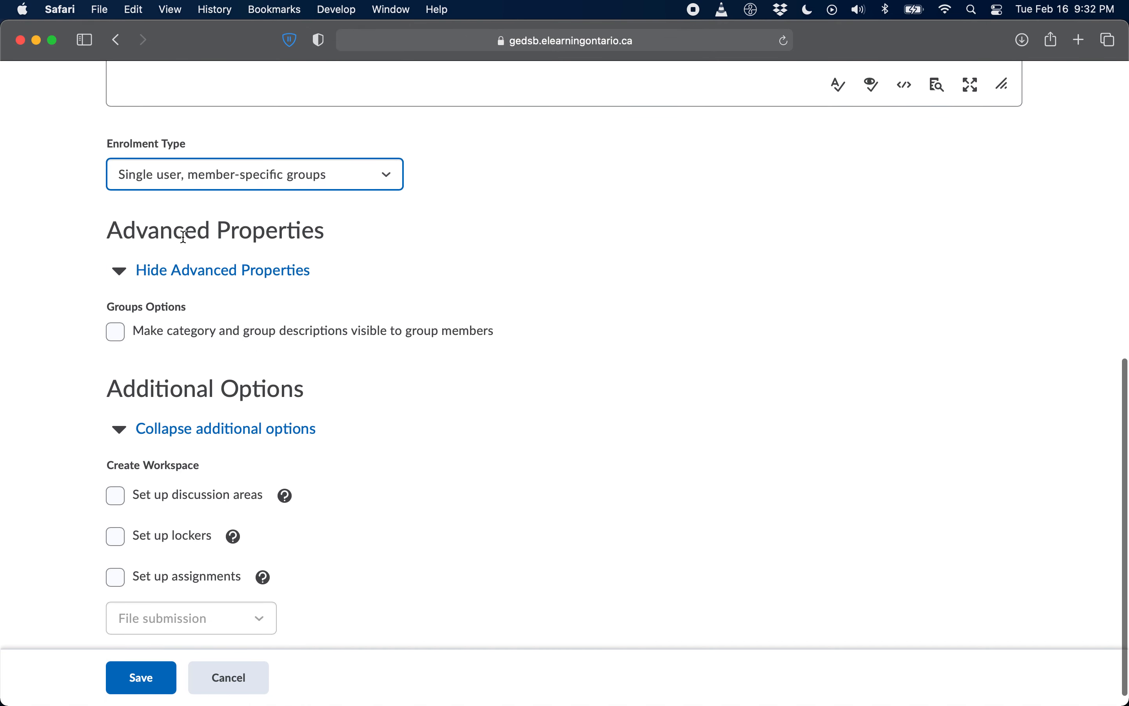
{"action": "scroll", "coordinate": [176, 348], "scroll_direction": "down", "scroll_amount": 1}
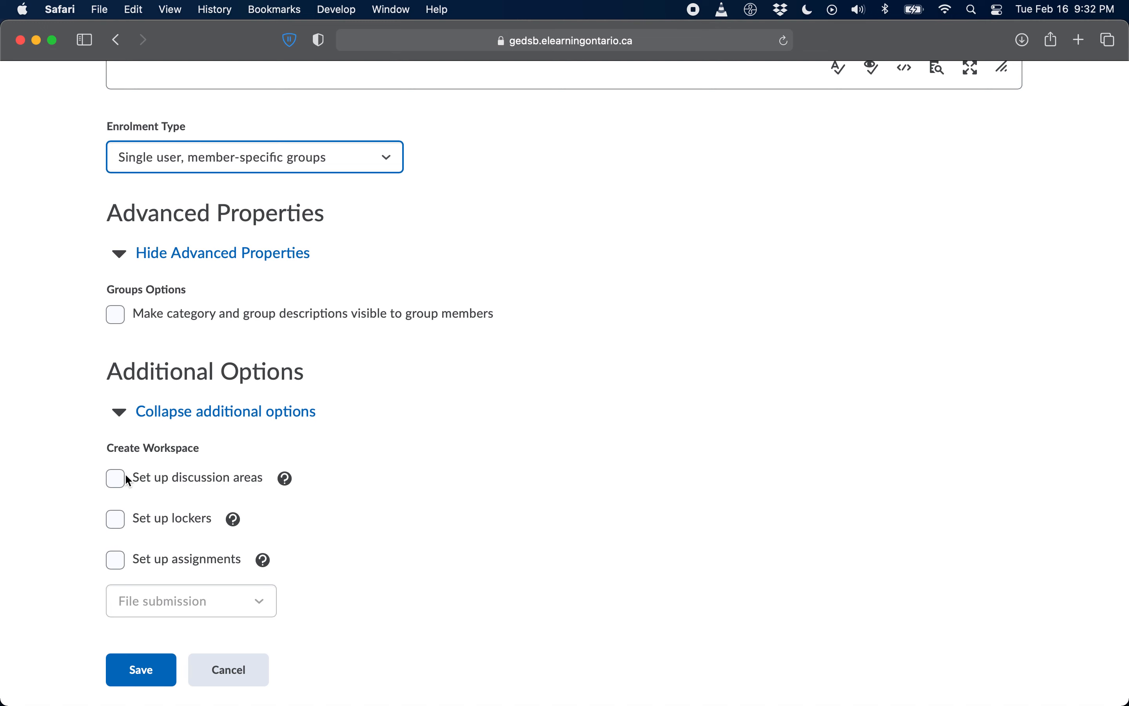
{"action": "left_click", "coordinate": [114, 480]}
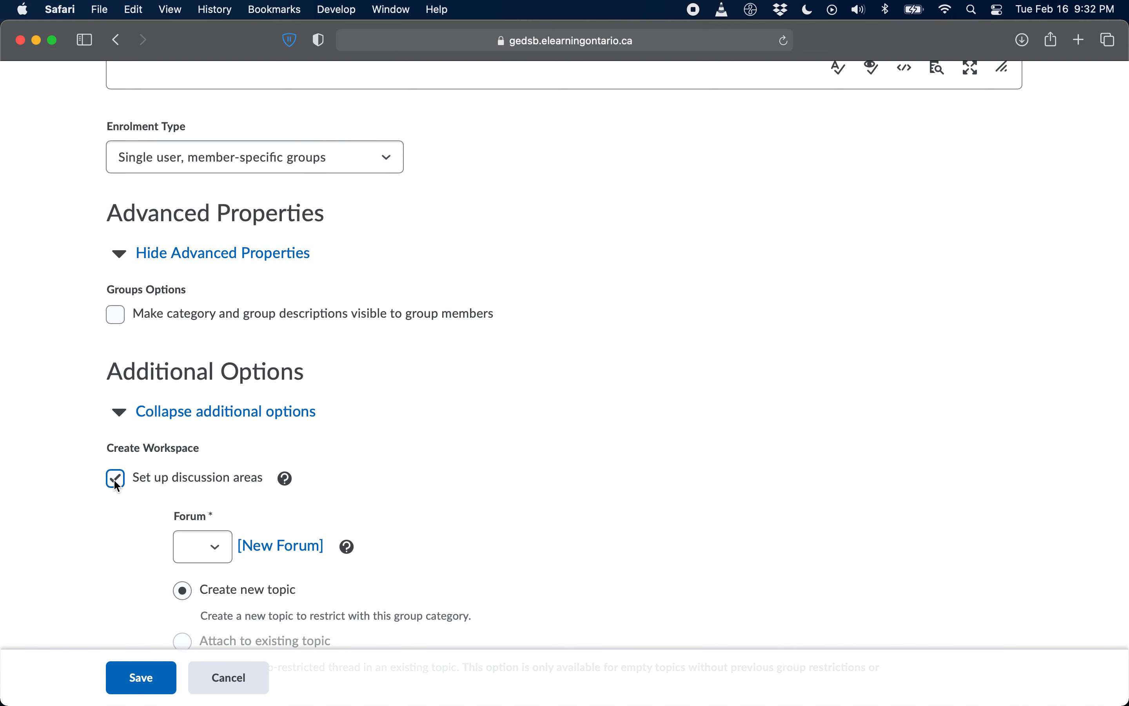
- Start a new forum for the discussion areas and title it "Weekly Learning Logs"
{"action": "scroll", "coordinate": [116, 485], "scroll_direction": "down", "scroll_amount": 3}
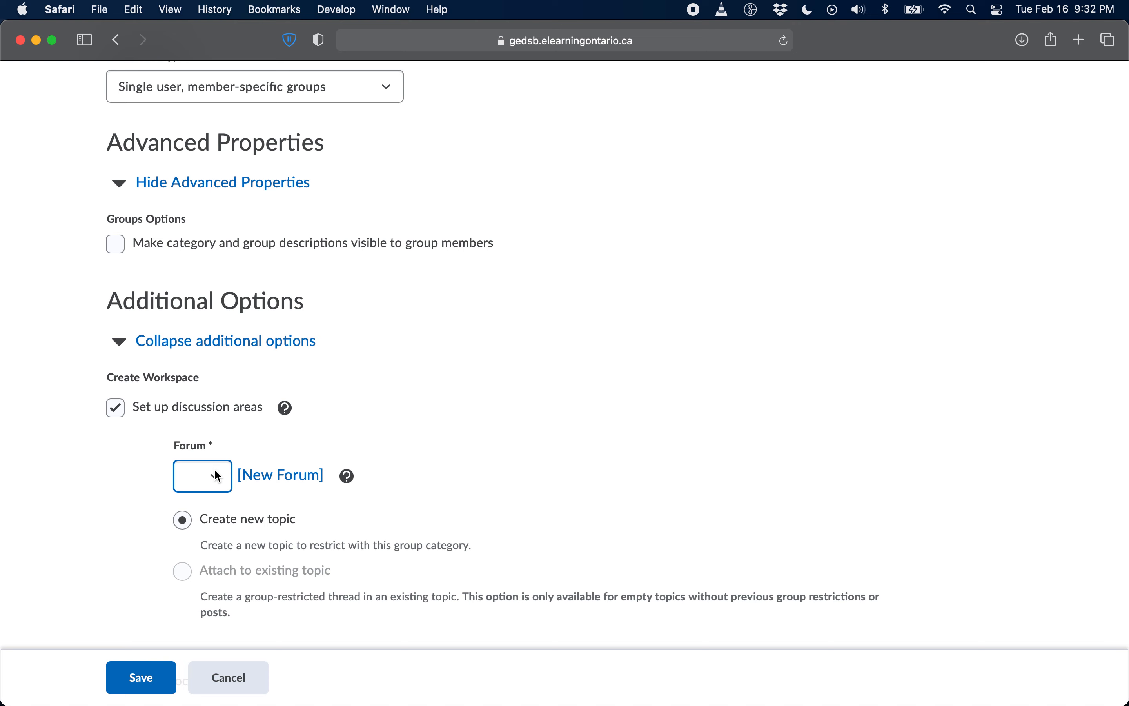
{"action": "scroll", "coordinate": [225, 499], "scroll_direction": "down", "scroll_amount": 1}
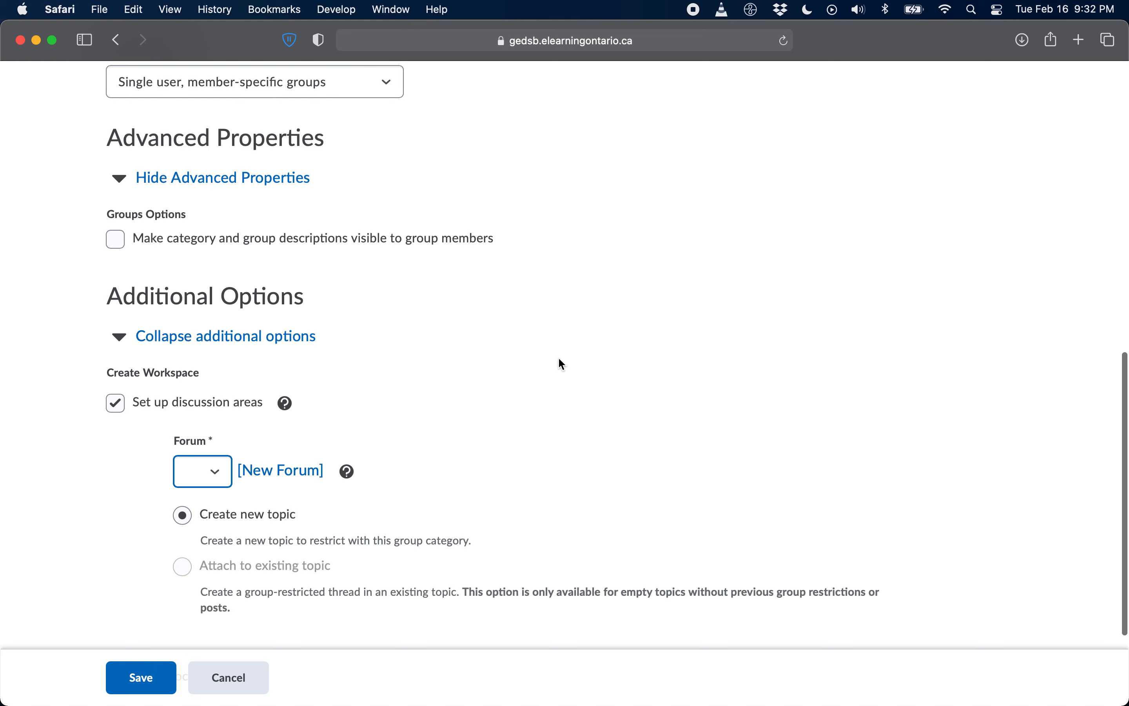
{"action": "left_click", "coordinate": [282, 480]}
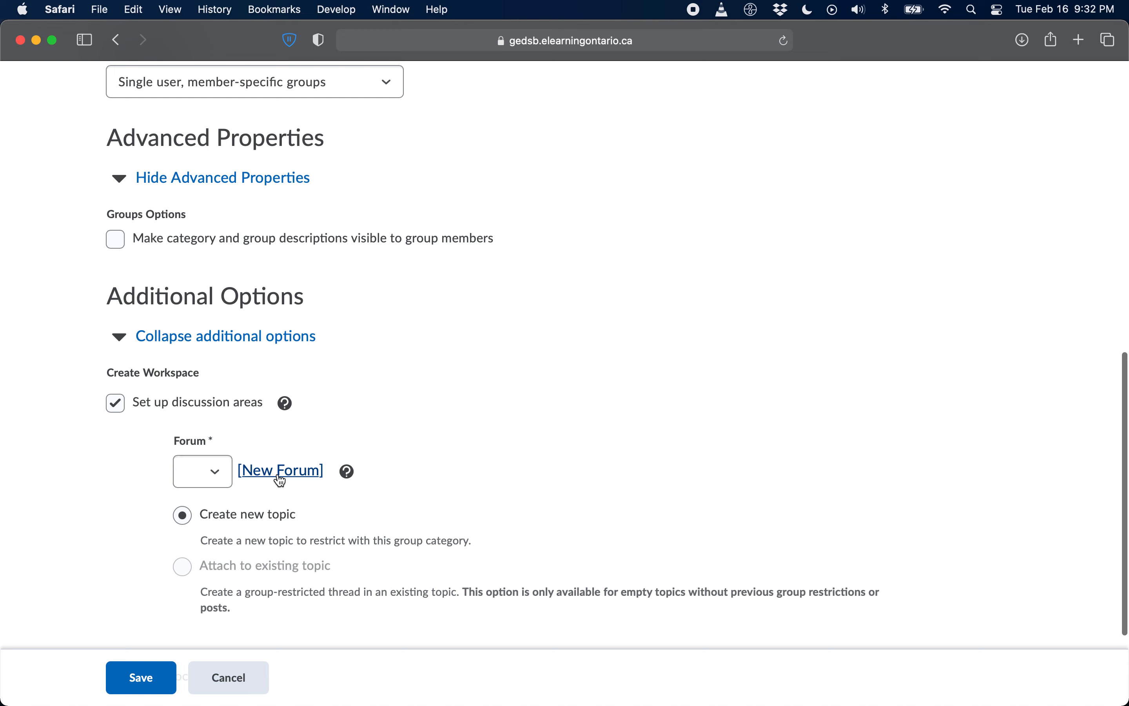
{"action": "left_click", "coordinate": [390, 251]}
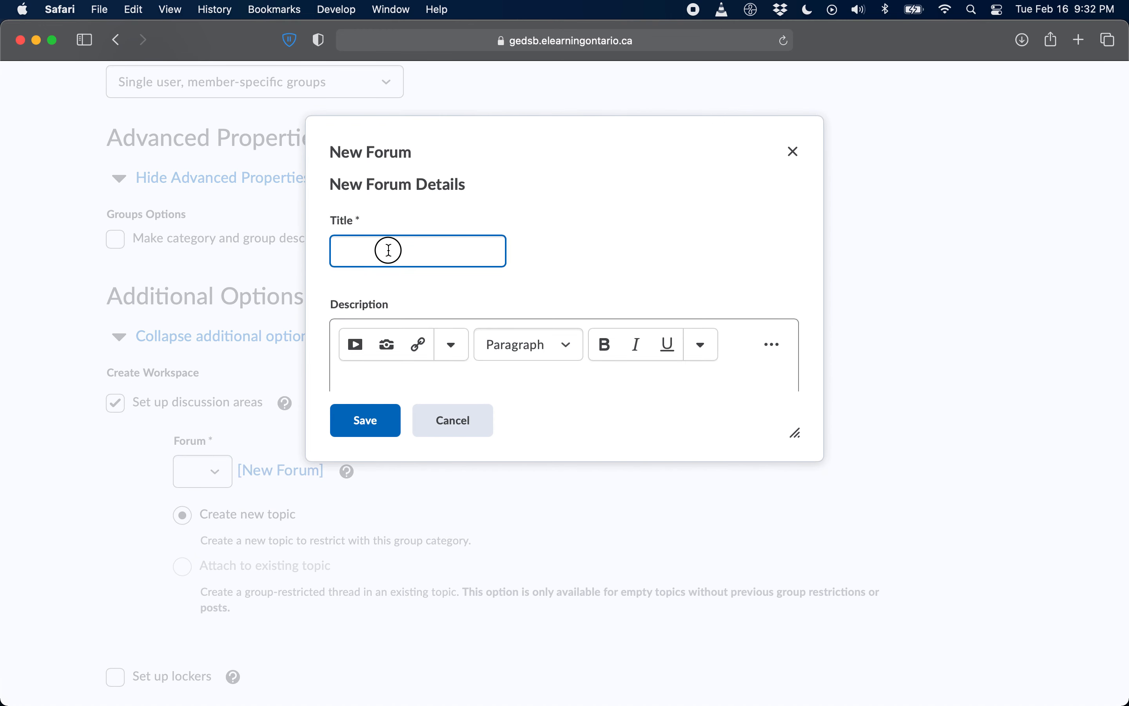
{"action": "type", "text": "Weekly Learning Logs"}
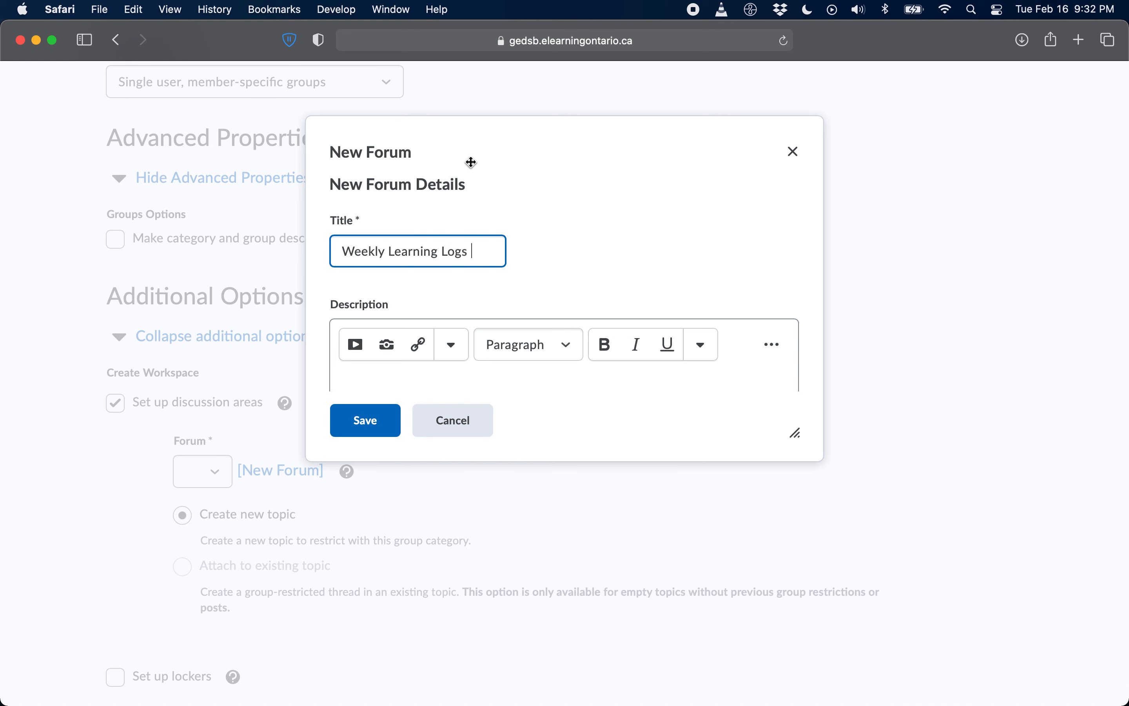
- Fill the forum description with weekly written-or-video feedback instructions and questions on three skills/concepts learned, one struggle, and what to learn more about next week
{"action": "scroll", "coordinate": [488, 321], "scroll_direction": "down", "scroll_amount": 5}
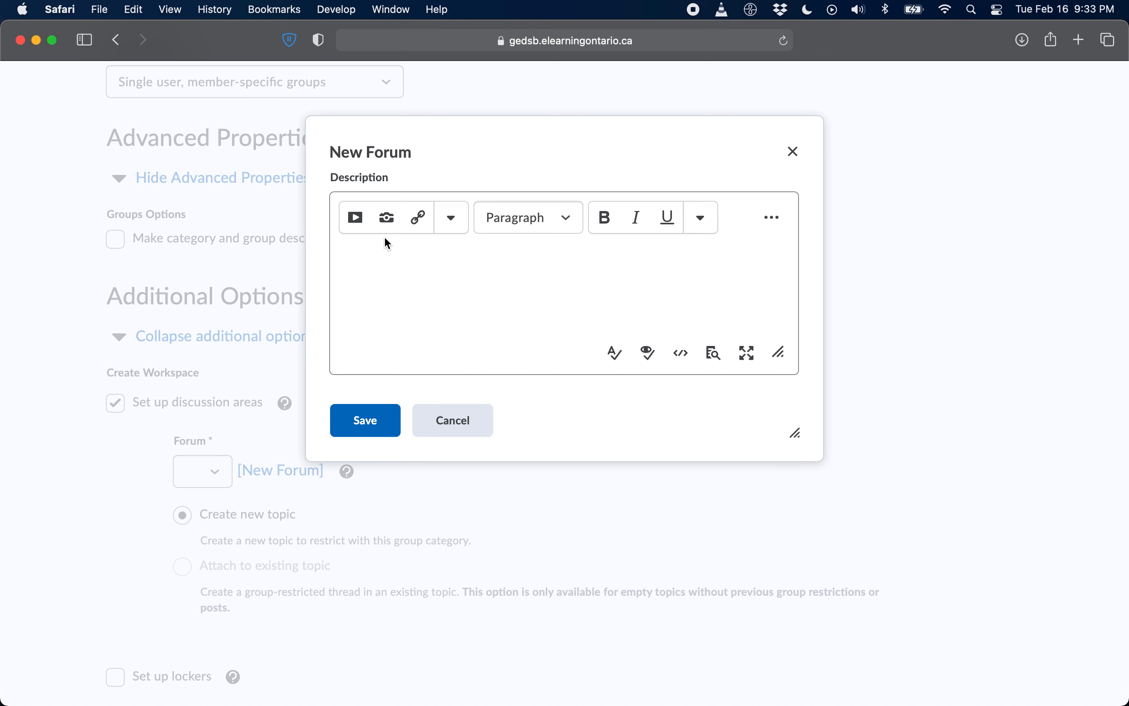
{"action": "left_click", "coordinate": [357, 225]}
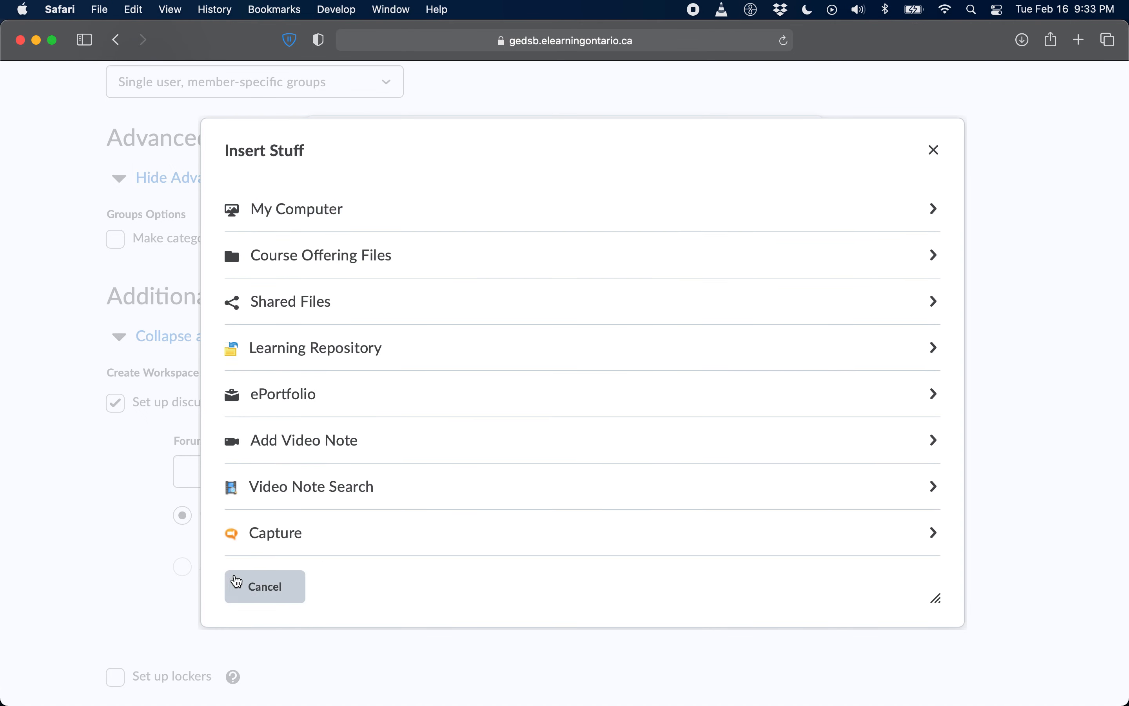
{"action": "left_click", "coordinate": [255, 588]}
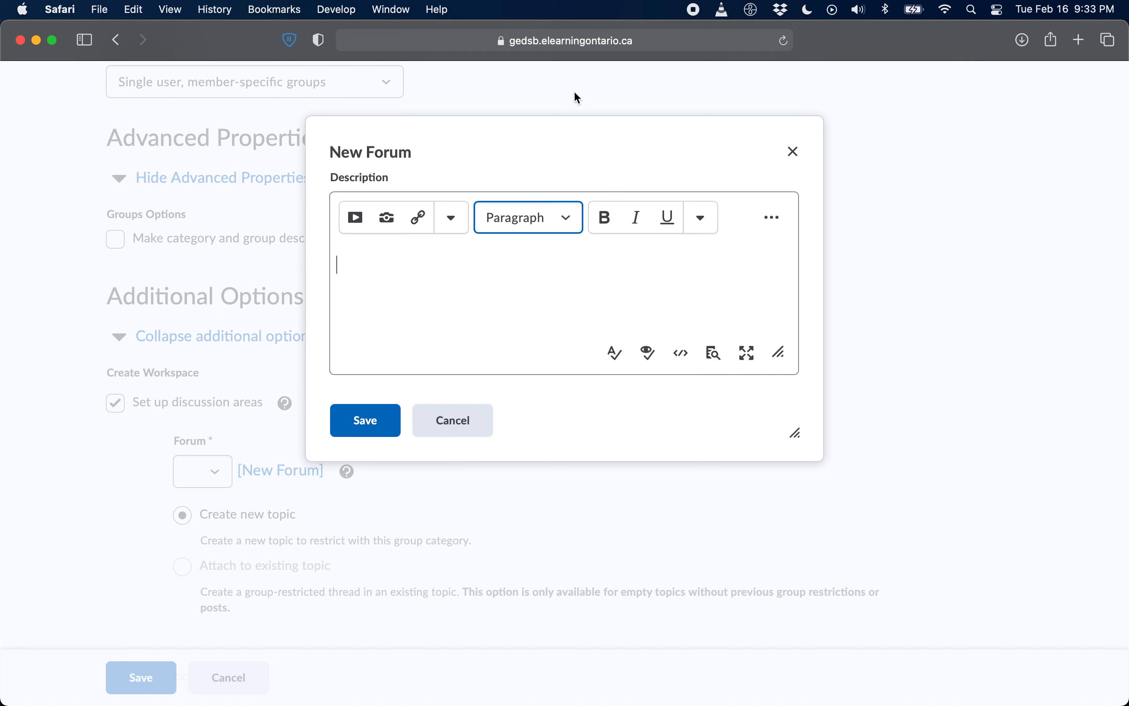
{"action": "type", "text": "Explain in detail one thing you struggled with in the course this week (skill/concept/learning skill). What are you curious to learn more about next week?"}
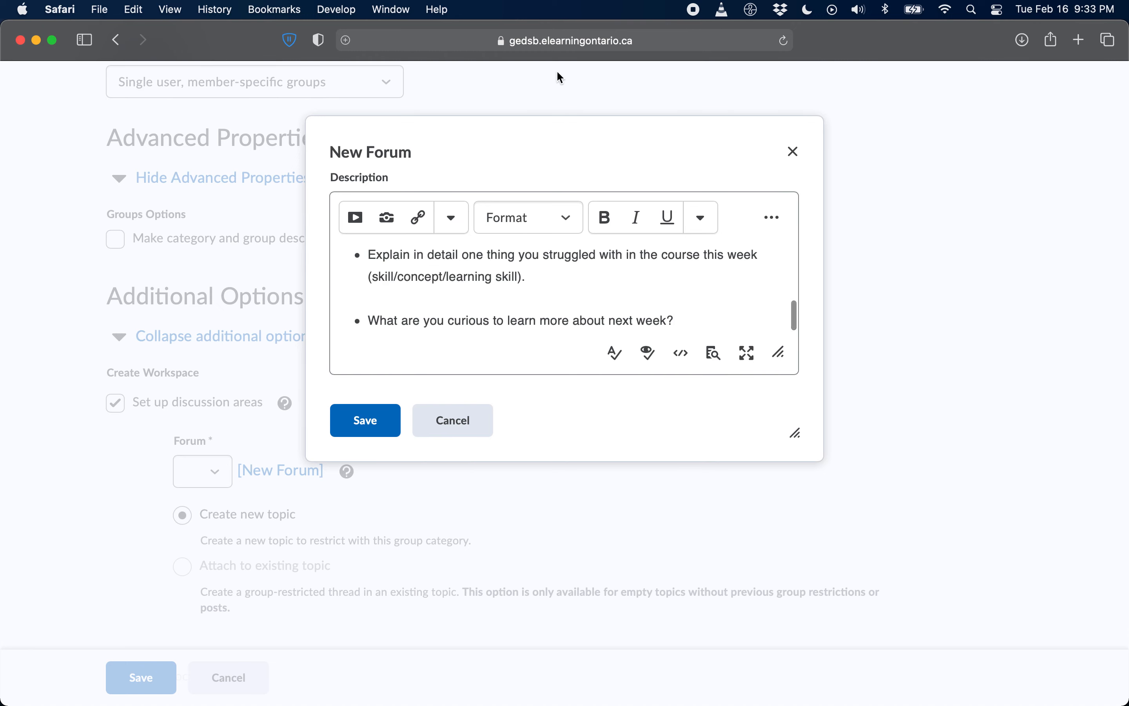
- Review the forum description's introductory instructions and its bulleted weekly reflection questions
{"action": "scroll", "coordinate": [441, 314], "scroll_direction": "up", "scroll_amount": 10}
{"action": "scroll", "coordinate": [441, 315], "scroll_direction": "up", "scroll_amount": 3}
{"action": "scroll", "coordinate": [496, 333], "scroll_direction": "down", "scroll_amount": 3}
{"action": "scroll", "coordinate": [497, 333], "scroll_direction": "up", "scroll_amount": 3}
{"action": "scroll", "coordinate": [599, 165], "scroll_direction": "down", "scroll_amount": 3}
{"action": "scroll", "coordinate": [598, 165], "scroll_direction": "down", "scroll_amount": 1}
{"action": "scroll", "coordinate": [543, 244], "scroll_direction": "down", "scroll_amount": 5}
{"action": "scroll", "coordinate": [545, 244], "scroll_direction": "down", "scroll_amount": 5}
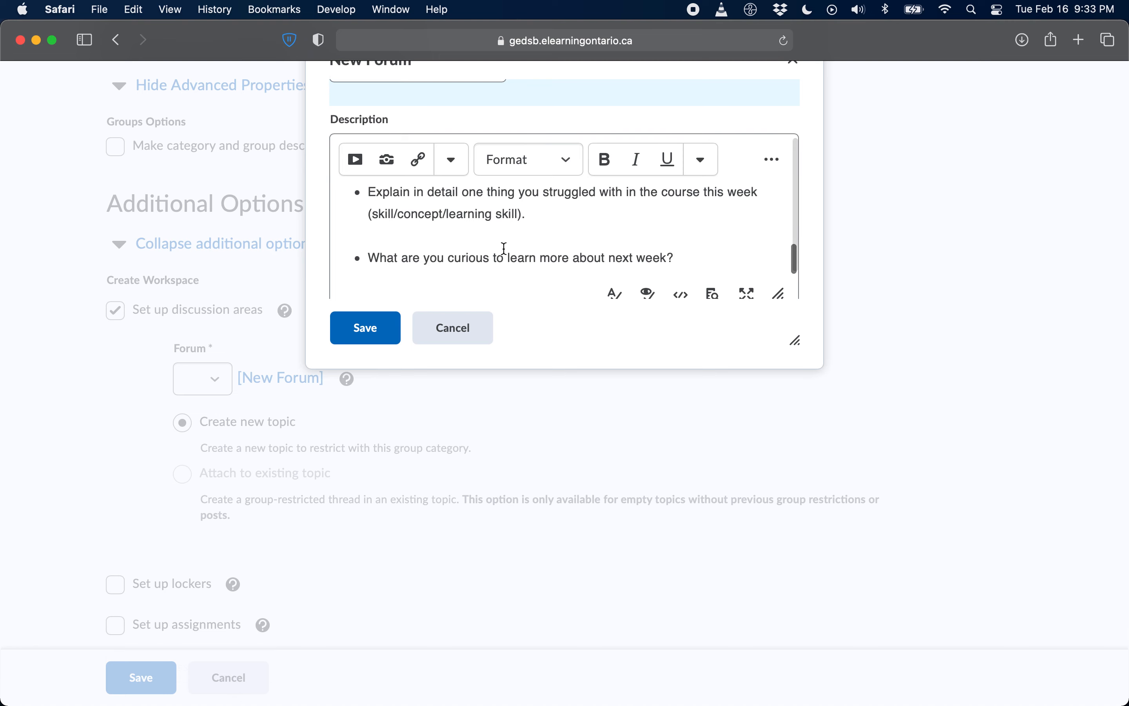
{"action": "scroll", "coordinate": [506, 252], "scroll_direction": "down", "scroll_amount": 1}
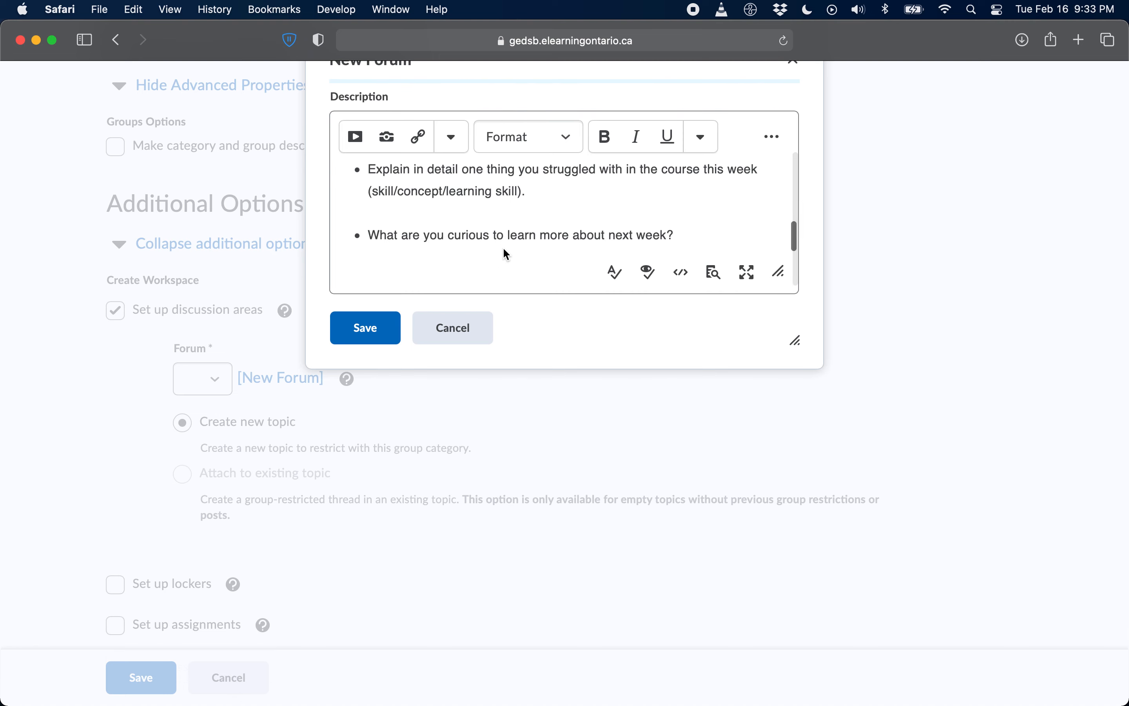
{"action": "scroll", "coordinate": [488, 235], "scroll_direction": "up", "scroll_amount": 3}
{"action": "scroll", "coordinate": [487, 235], "scroll_direction": "up", "scroll_amount": 5}
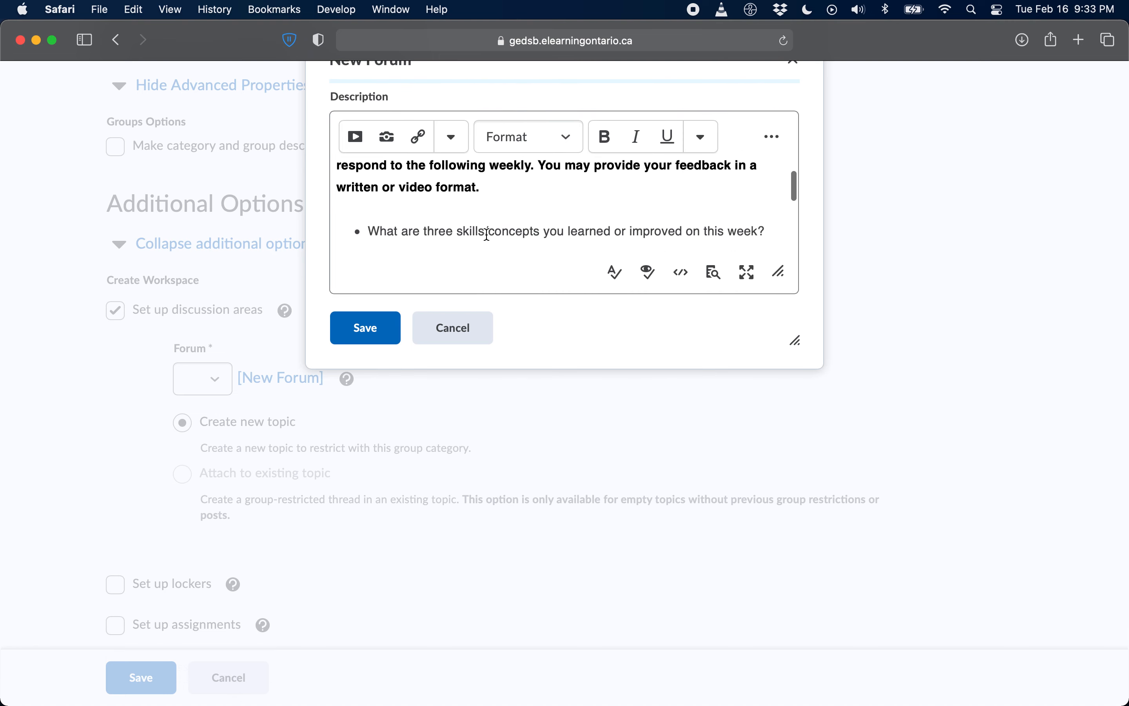
{"action": "scroll", "coordinate": [504, 210], "scroll_direction": "down", "scroll_amount": 8}
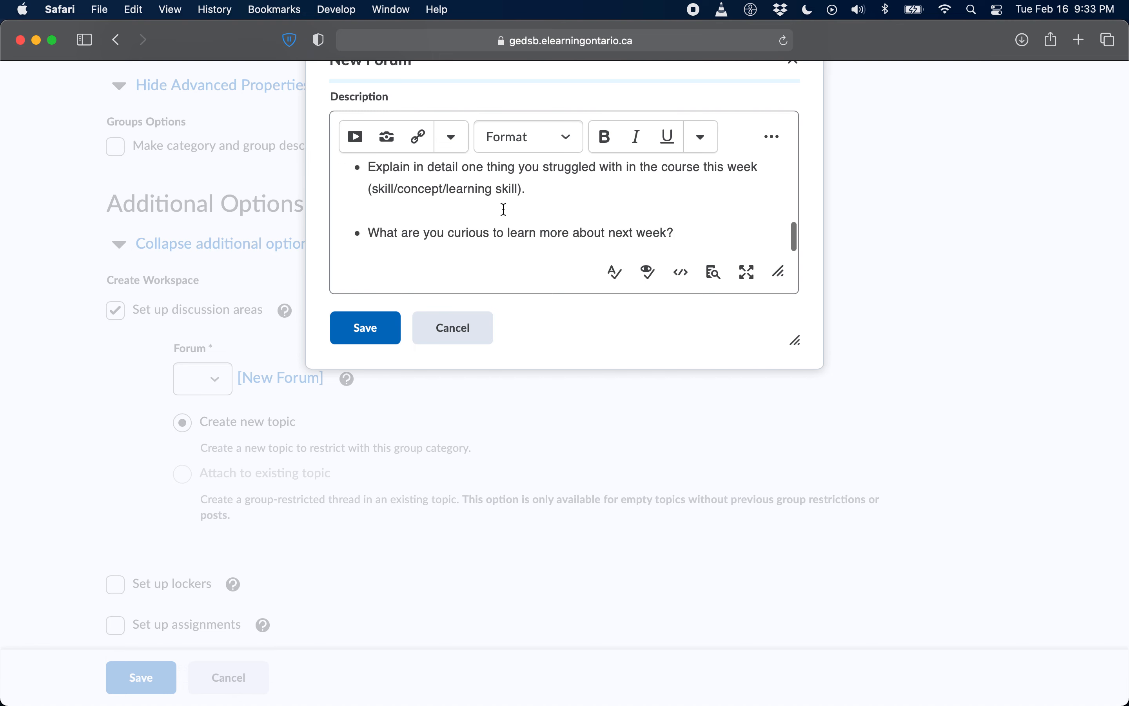
{"action": "scroll", "coordinate": [448, 232], "scroll_direction": "up", "scroll_amount": 3}
{"action": "scroll", "coordinate": [448, 233], "scroll_direction": "up", "scroll_amount": 3}
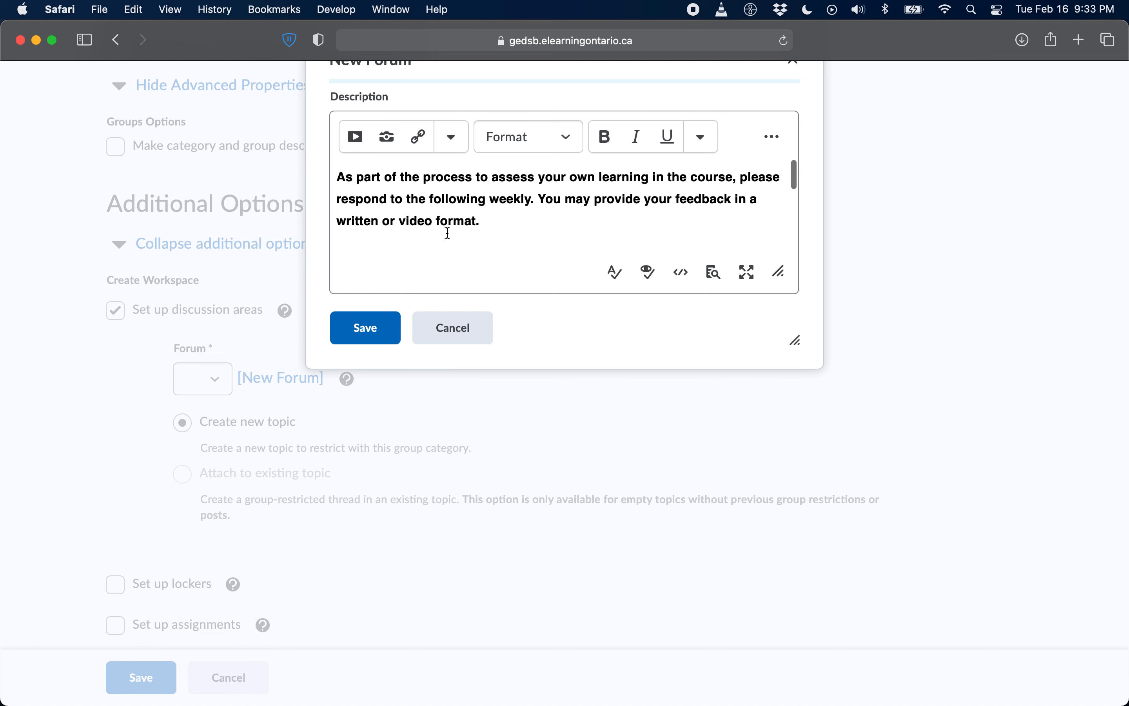
{"action": "scroll", "coordinate": [579, 155], "scroll_direction": "up", "scroll_amount": 3}
{"action": "scroll", "coordinate": [579, 155], "scroll_direction": "down", "scroll_amount": 1}
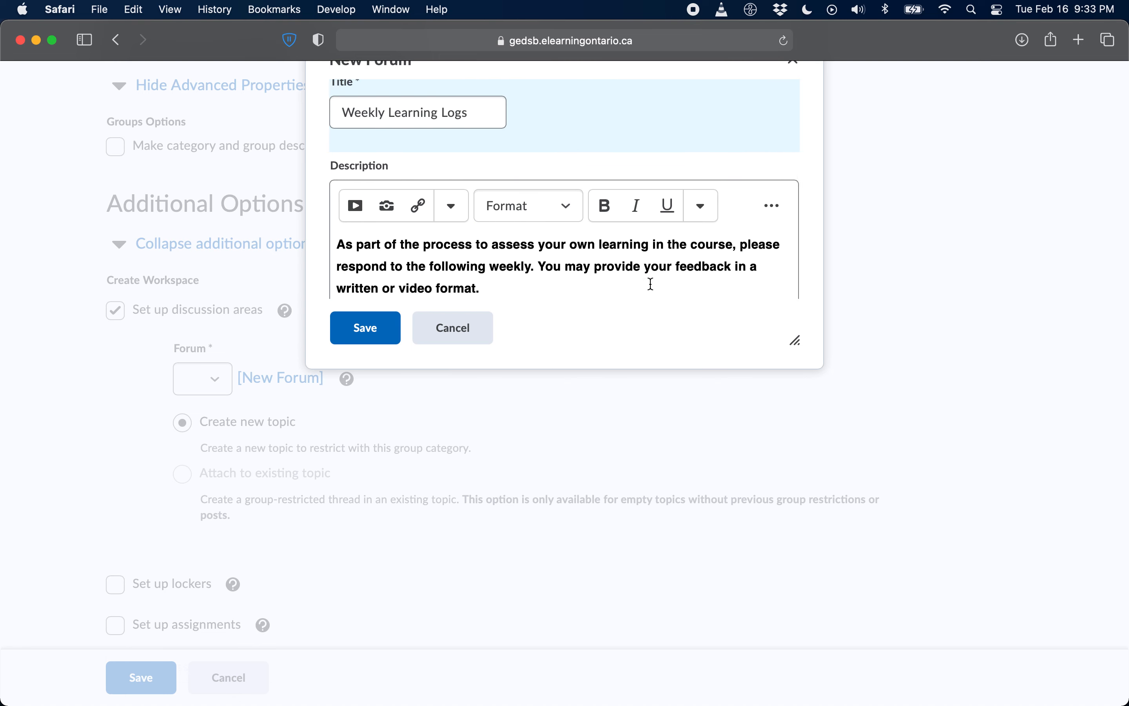
{"action": "scroll", "coordinate": [651, 284], "scroll_direction": "down", "scroll_amount": 1}
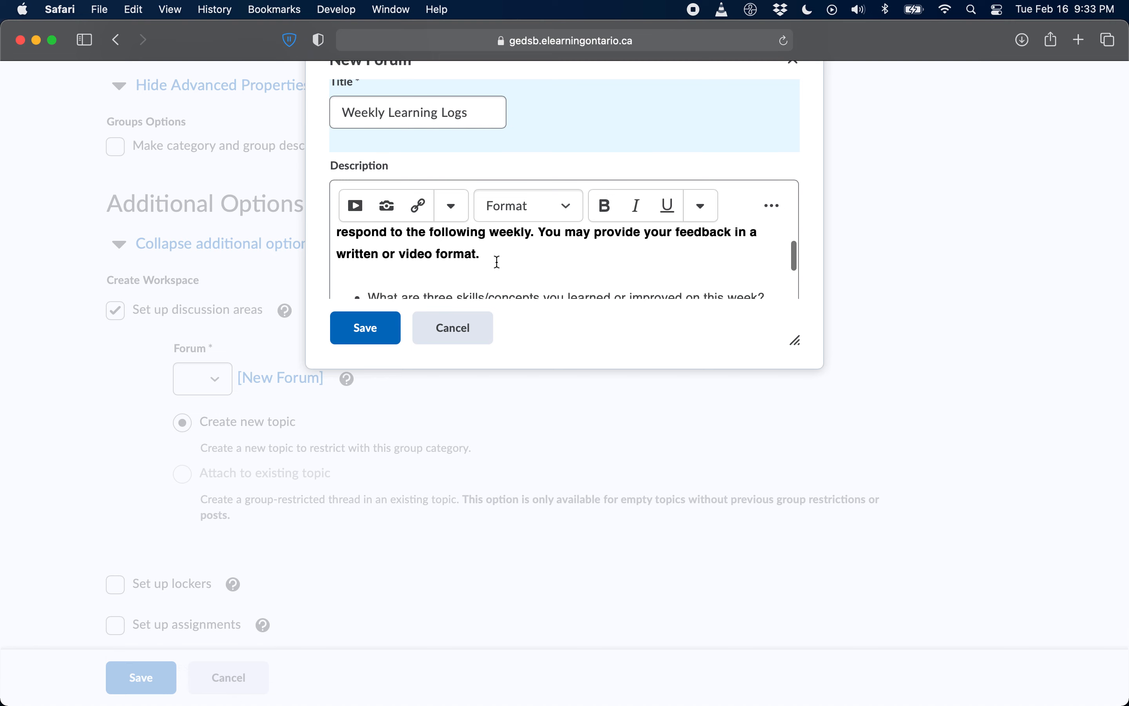
{"action": "triple_click", "coordinate": [375, 232]}
{"action": "scroll", "coordinate": [375, 232], "scroll_direction": "up", "scroll_amount": 1}
{"action": "scroll", "coordinate": [466, 265], "scroll_direction": "down", "scroll_amount": 1}
{"action": "scroll", "coordinate": [483, 279], "scroll_direction": "down", "scroll_amount": 1}
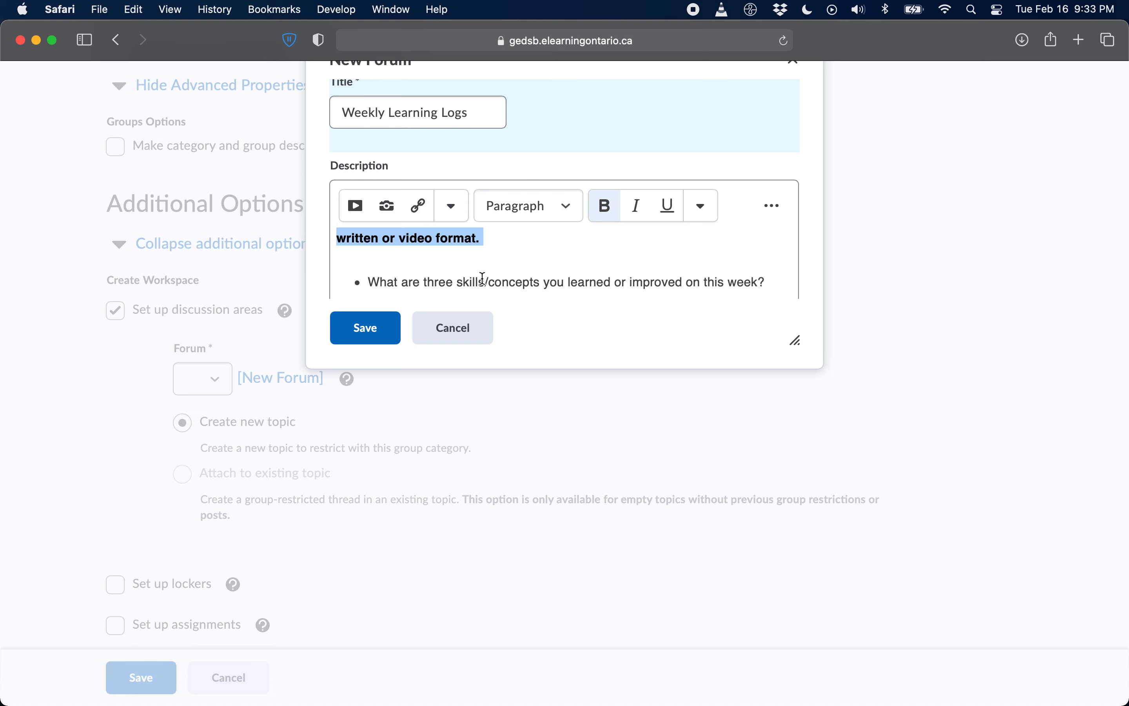
{"action": "scroll", "coordinate": [482, 275], "scroll_direction": "down", "scroll_amount": 1}
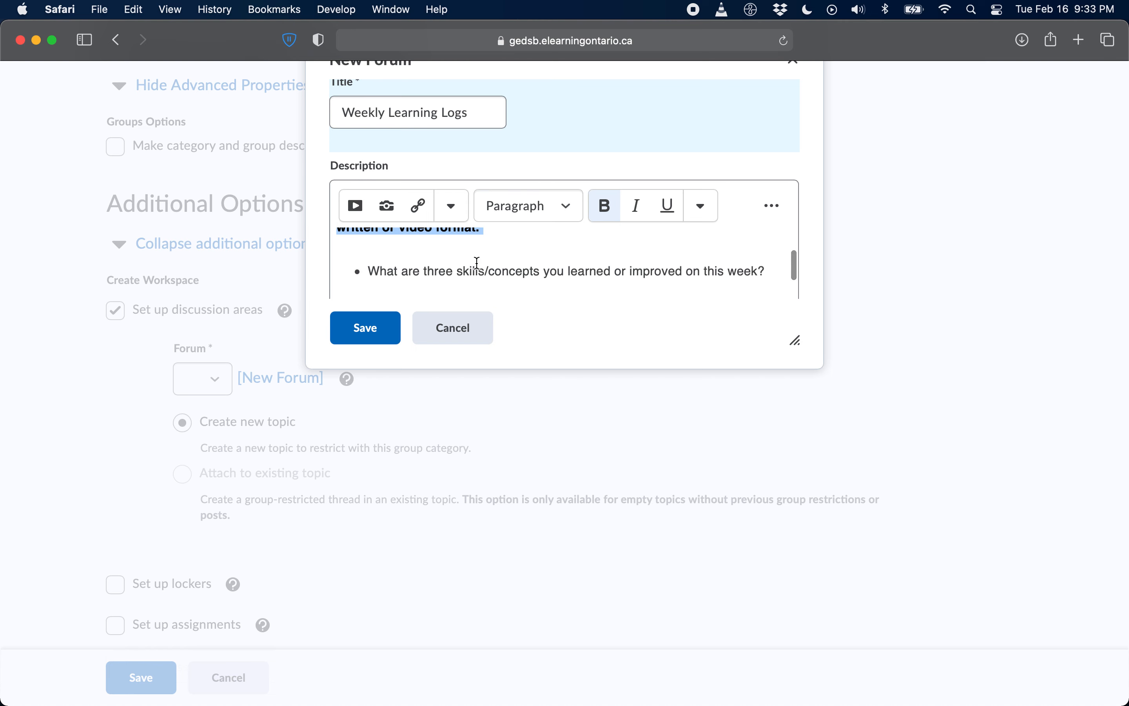
- Check the bulleted reflection questions in the forum description and save the new Weekly Learning Logs forum
{"action": "scroll", "coordinate": [478, 262], "scroll_direction": "up", "scroll_amount": 2}
{"action": "scroll", "coordinate": [479, 262], "scroll_direction": "down", "scroll_amount": 3}
{"action": "scroll", "coordinate": [518, 273], "scroll_direction": "down", "scroll_amount": 2}
{"action": "scroll", "coordinate": [542, 287], "scroll_direction": "down", "scroll_amount": 1}
{"action": "scroll", "coordinate": [542, 287], "scroll_direction": "up", "scroll_amount": 1}
{"action": "scroll", "coordinate": [542, 287], "scroll_direction": "up", "scroll_amount": 2}
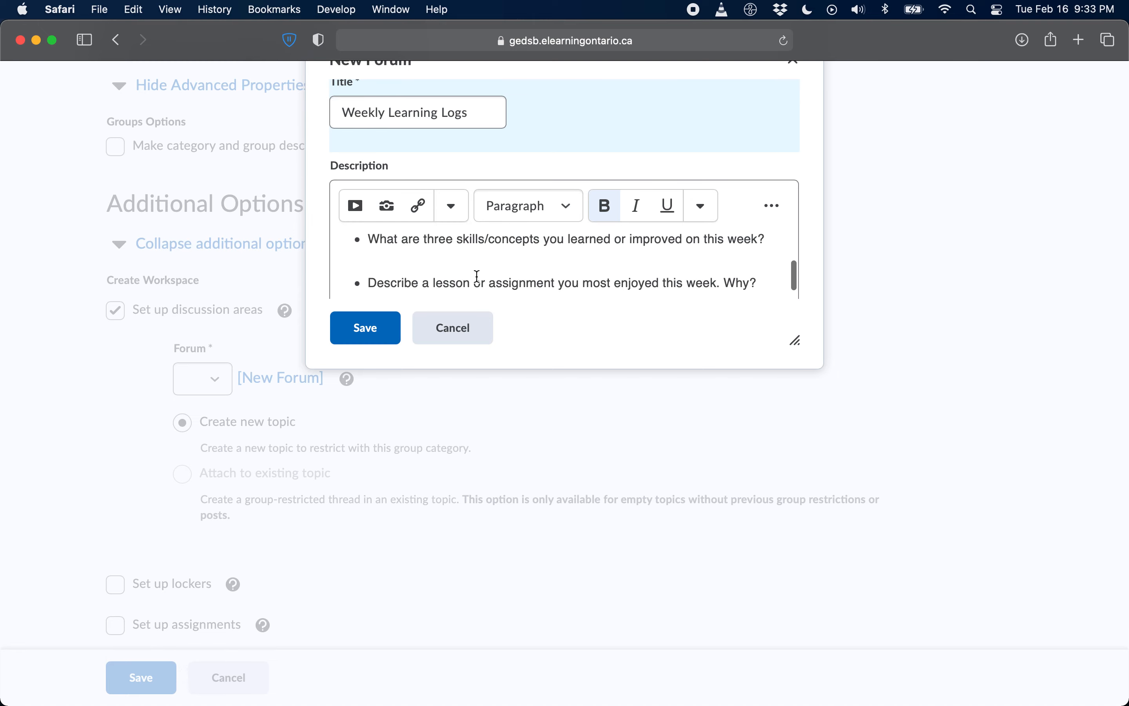
{"action": "left_click", "coordinate": [378, 332]}
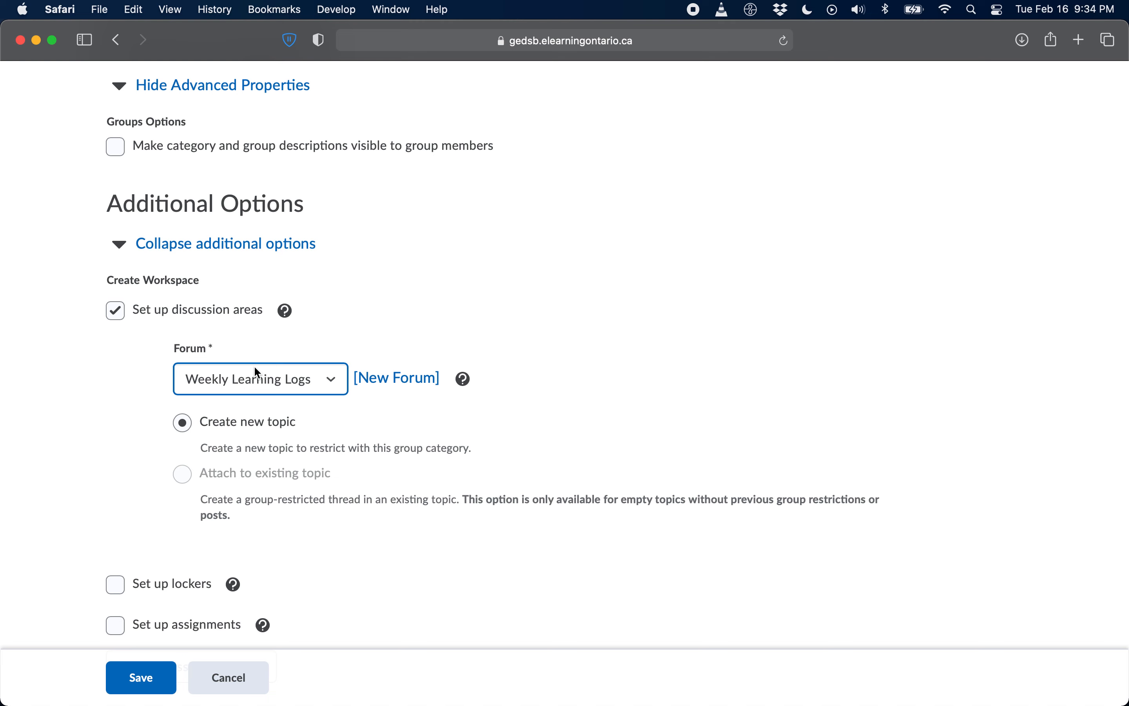
- Save the group category with Weekly Learning Logs as its forum and the option to create a new topic
{"action": "left_click", "coordinate": [347, 348]}
{"action": "scroll", "coordinate": [327, 453], "scroll_direction": "down", "scroll_amount": 3}
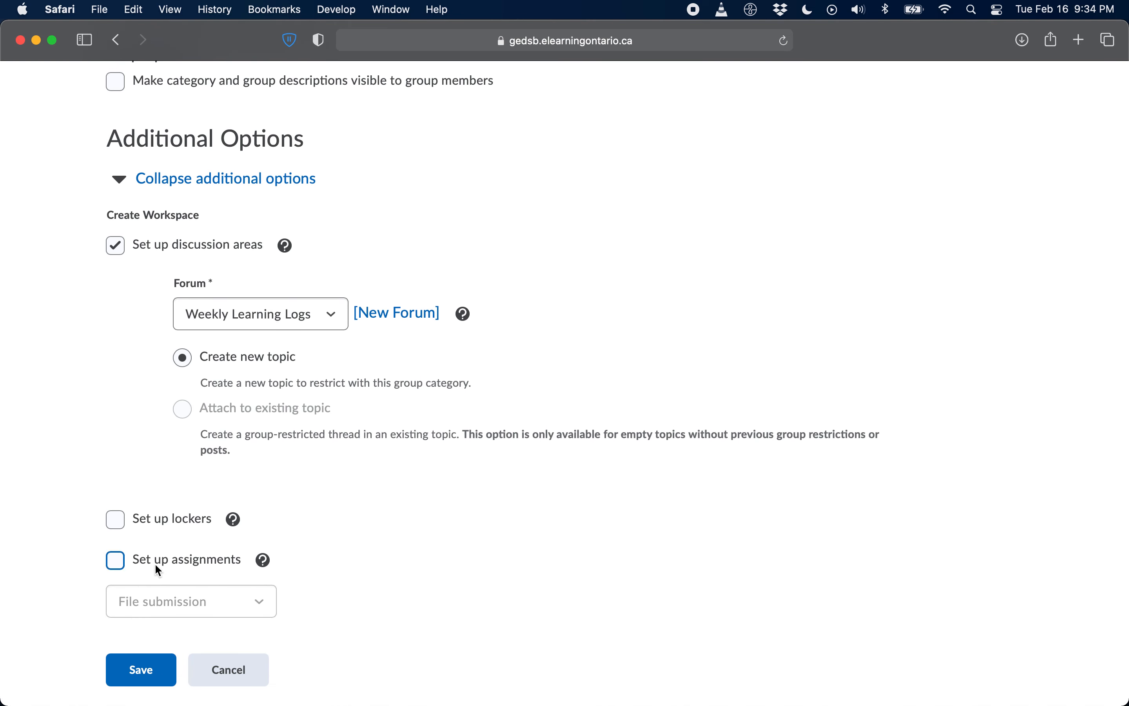
{"action": "left_click", "coordinate": [148, 672]}
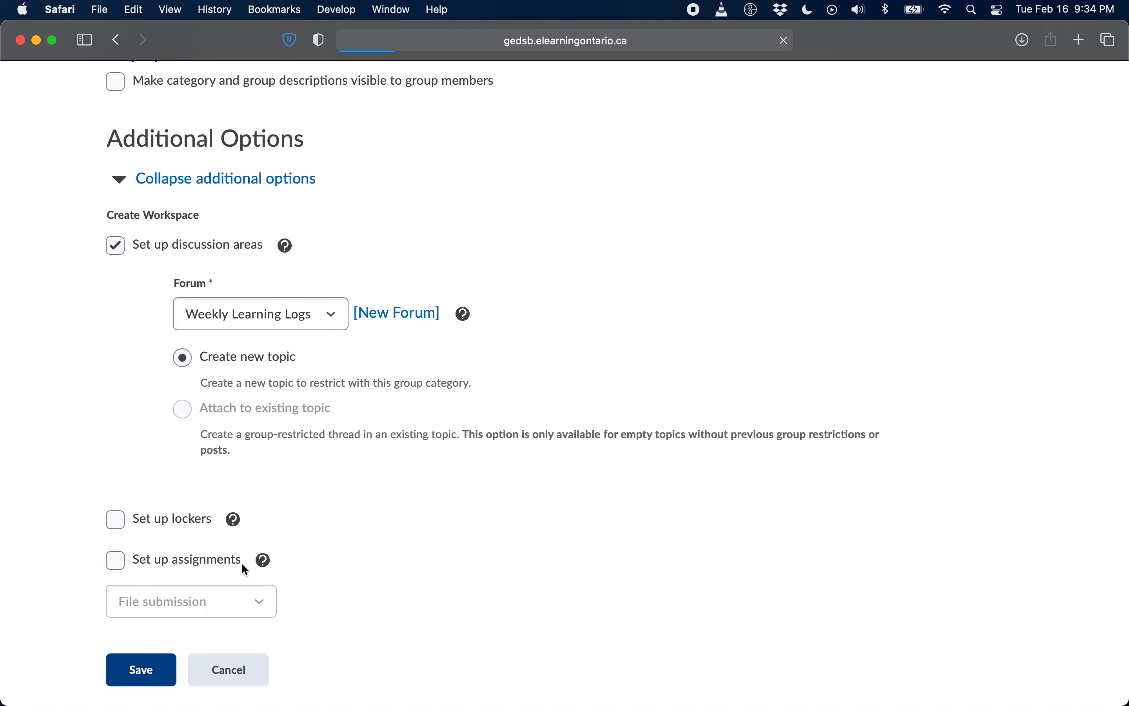
- Create one restricted topic per group for the Weekly Learning Log Groups category and finish the workspace summary
{"action": "scroll", "coordinate": [387, 460], "scroll_direction": "down", "scroll_amount": 1}
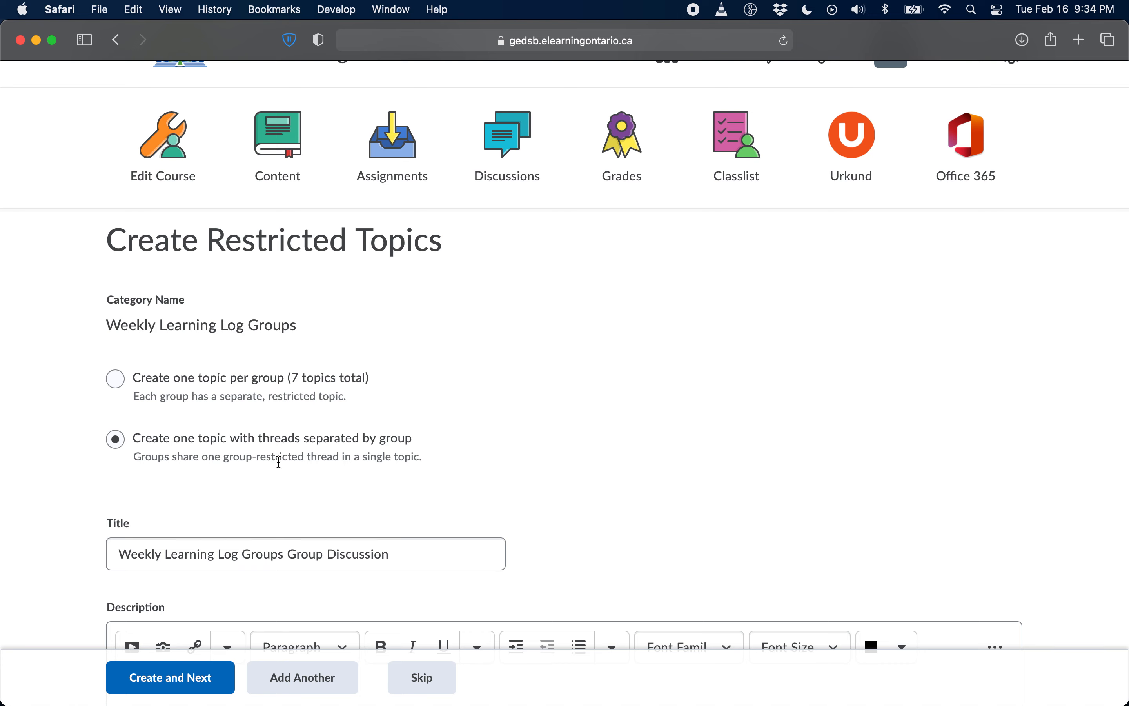
{"action": "left_click", "coordinate": [123, 382]}
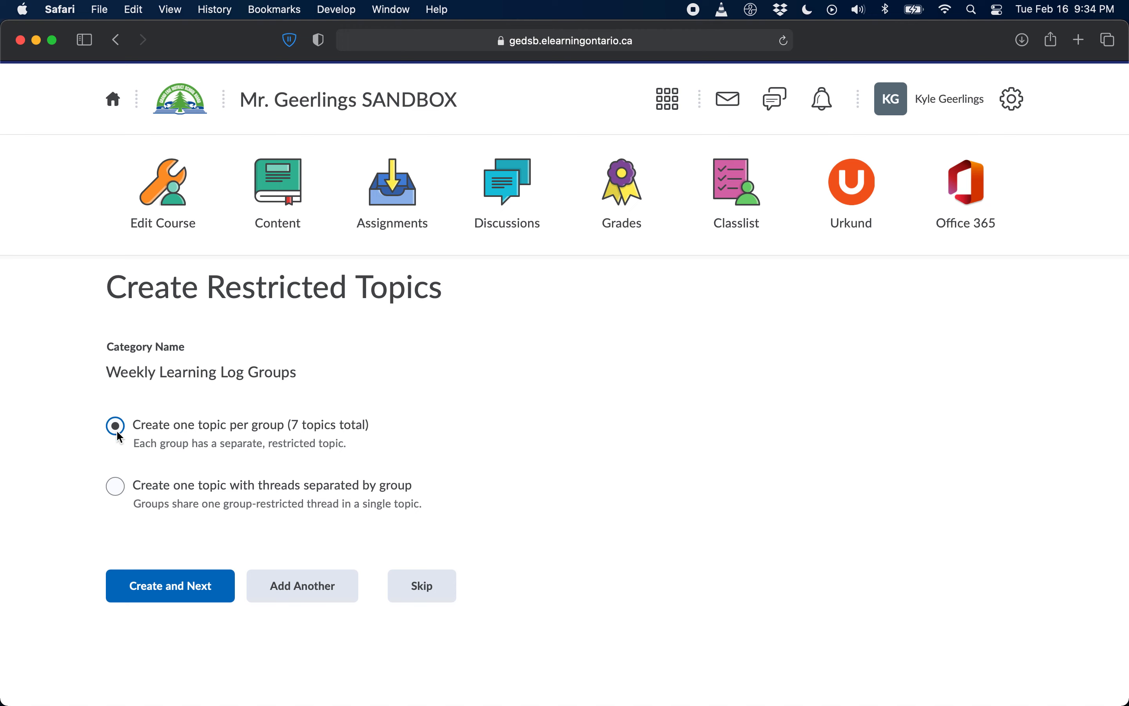
{"action": "left_click", "coordinate": [170, 588]}
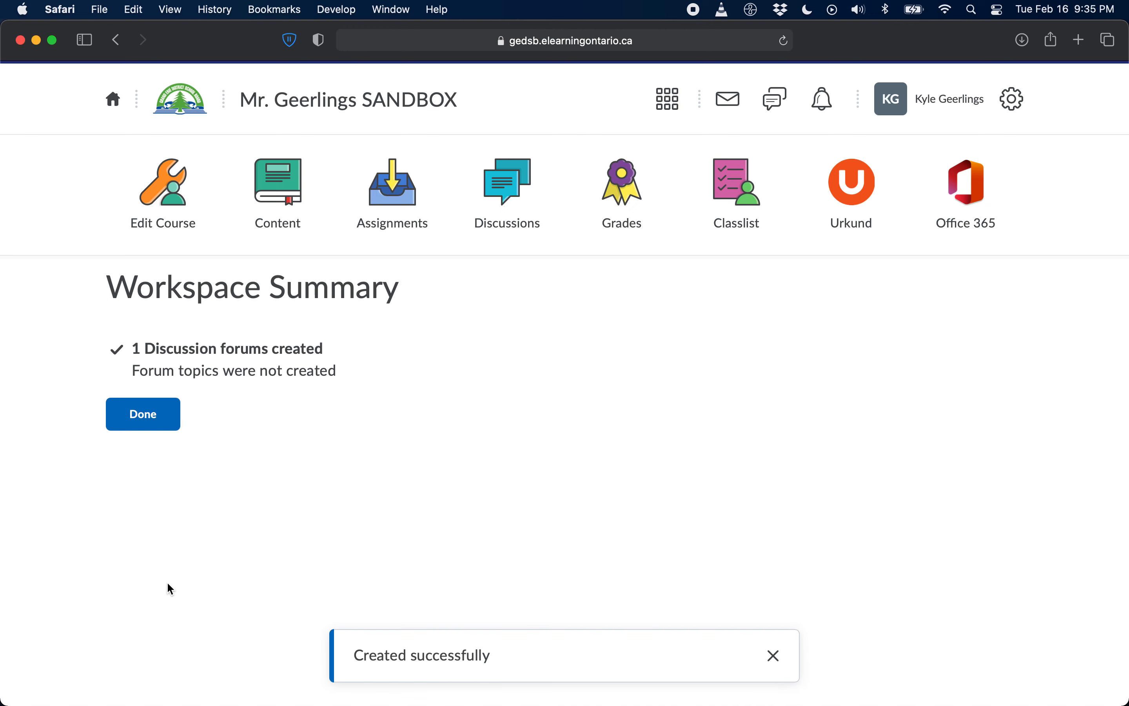
{"action": "left_click", "coordinate": [144, 415]}
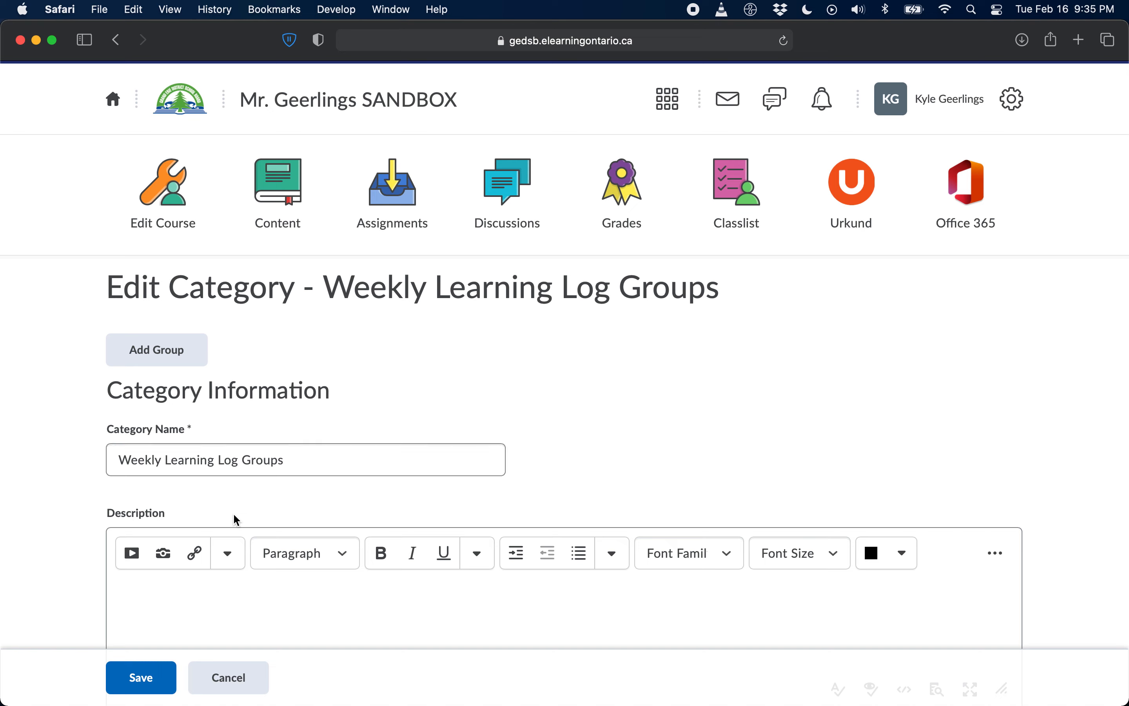
- Save the Weekly Learning Log Groups category and check the discussion linked to each group
{"action": "scroll", "coordinate": [233, 513], "scroll_direction": "down", "scroll_amount": 10}
{"action": "scroll", "coordinate": [234, 514], "scroll_direction": "down", "scroll_amount": 5}
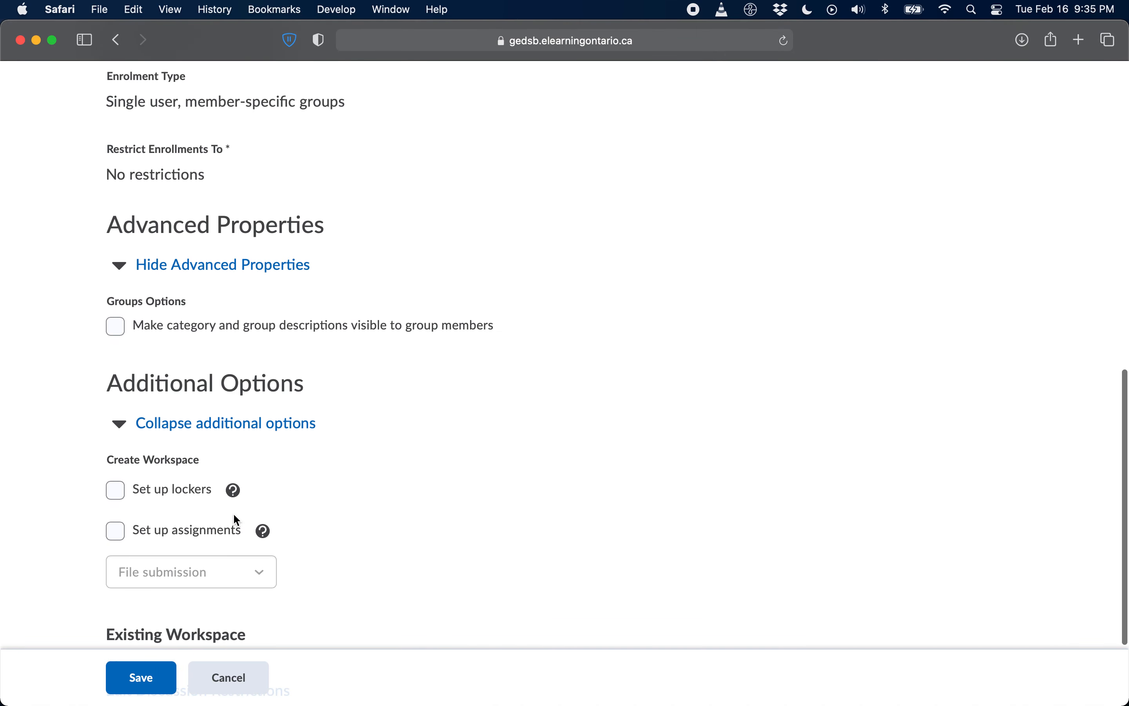
{"action": "left_click", "coordinate": [146, 675]}
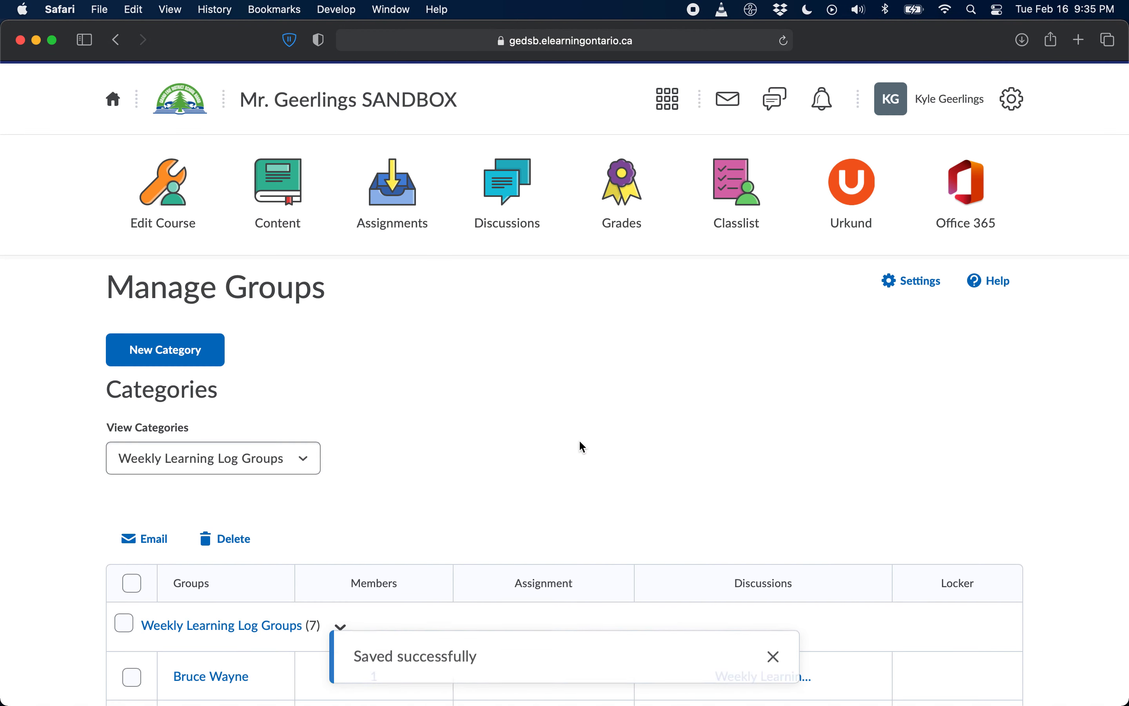
{"action": "scroll", "coordinate": [579, 439], "scroll_direction": "down", "scroll_amount": 3}
{"action": "scroll", "coordinate": [580, 442], "scroll_direction": "down", "scroll_amount": 4}
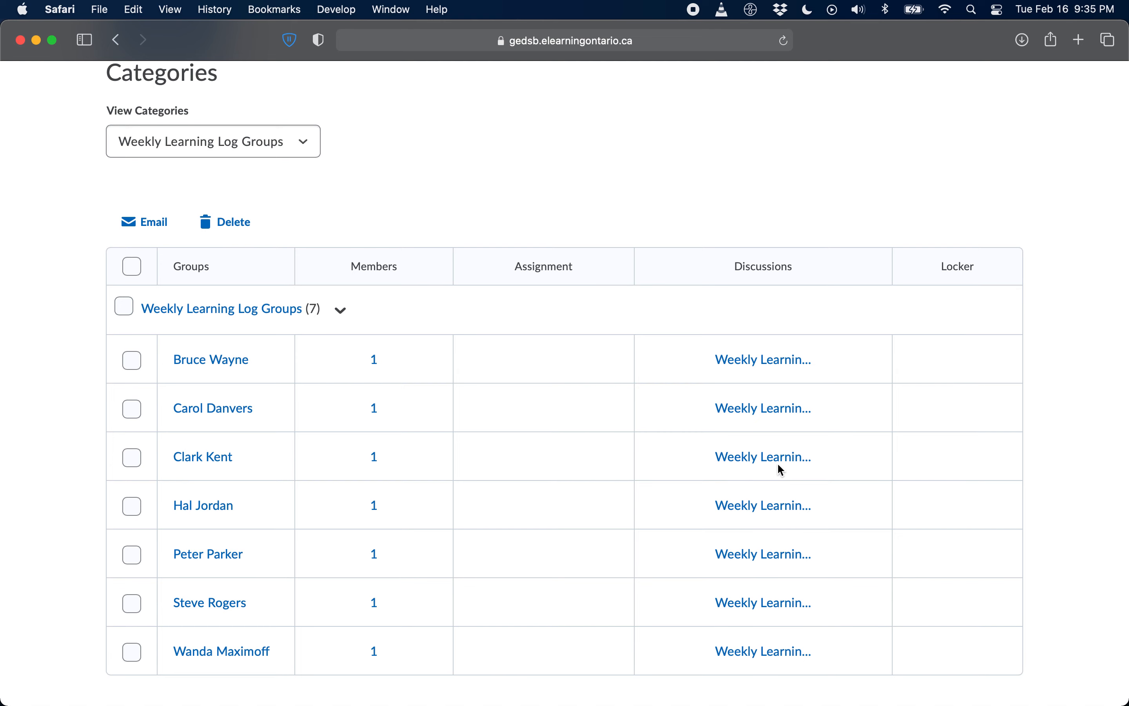
{"action": "scroll", "coordinate": [778, 463], "scroll_direction": "down", "scroll_amount": 2}
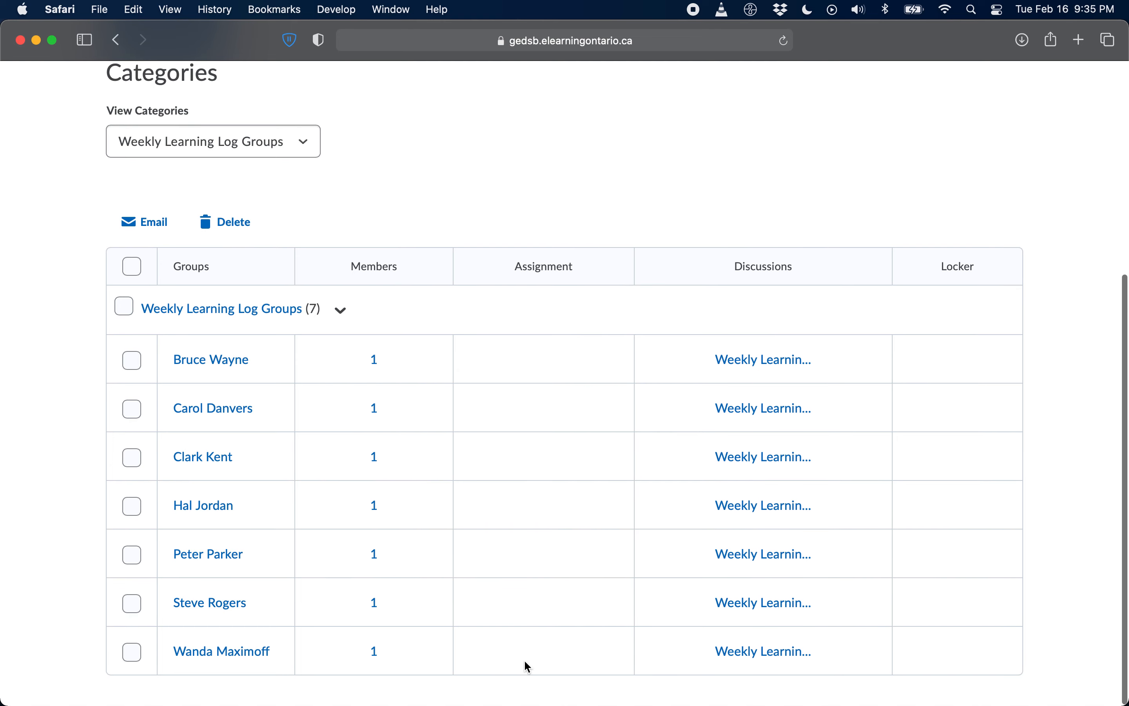
- Open the course discussions and examine the Weekly Learning Logs forum's description and its individual group topics
{"action": "scroll", "coordinate": [565, 384], "scroll_direction": "up", "scroll_amount": 10}
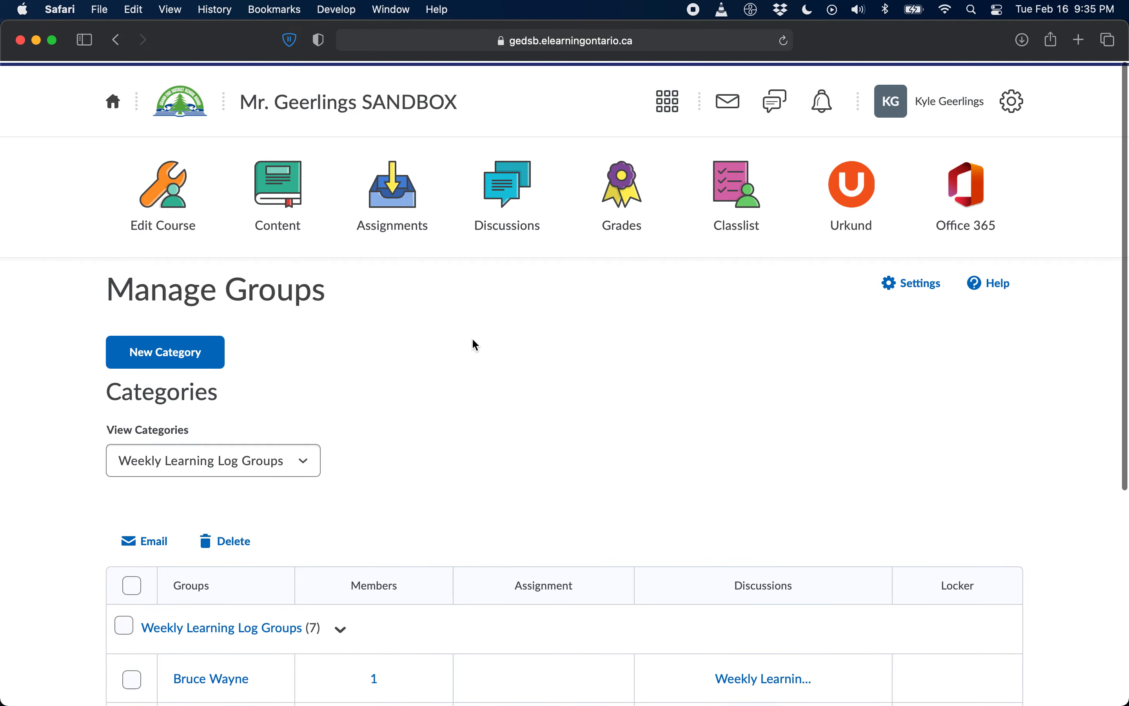
{"action": "left_click", "coordinate": [507, 186]}
{"action": "scroll", "coordinate": [574, 454], "scroll_direction": "down", "scroll_amount": 2}
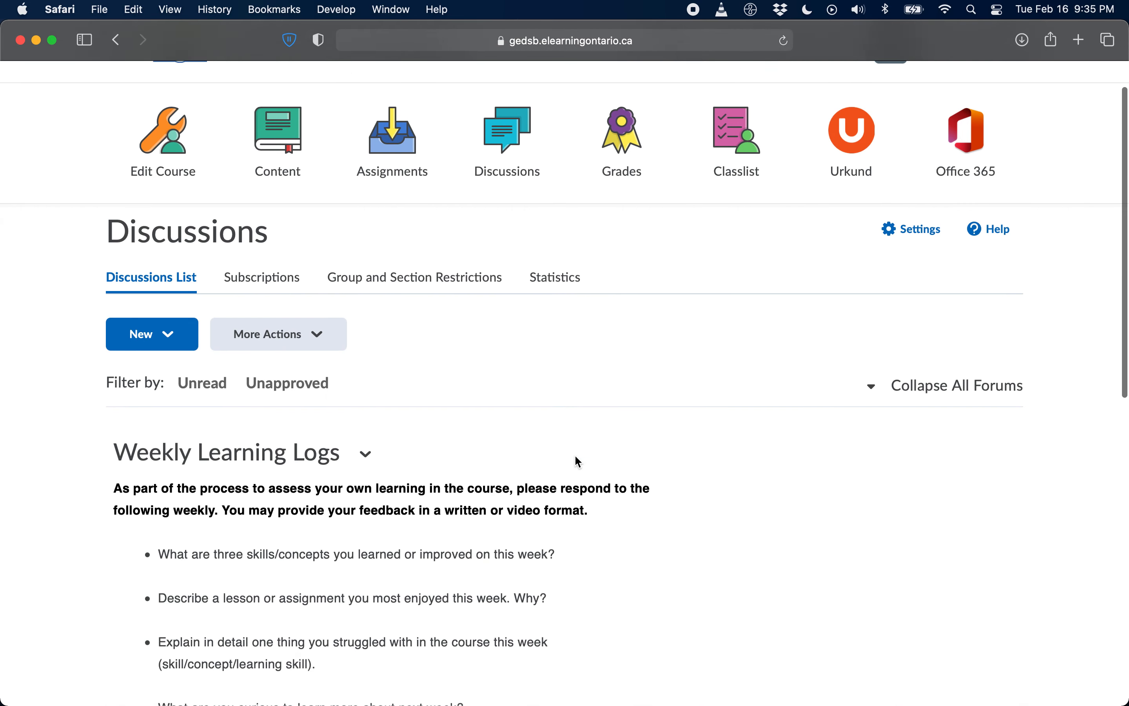
{"action": "scroll", "coordinate": [575, 455], "scroll_direction": "down", "scroll_amount": 4}
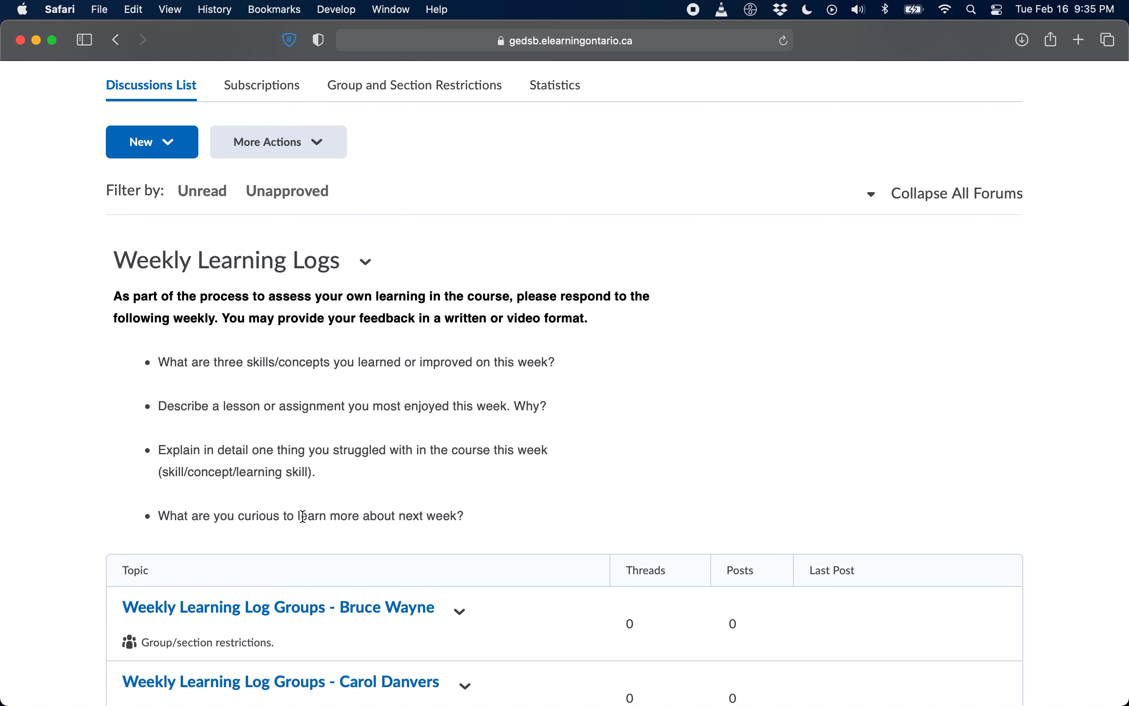
{"action": "scroll", "coordinate": [382, 518], "scroll_direction": "down", "scroll_amount": 5}
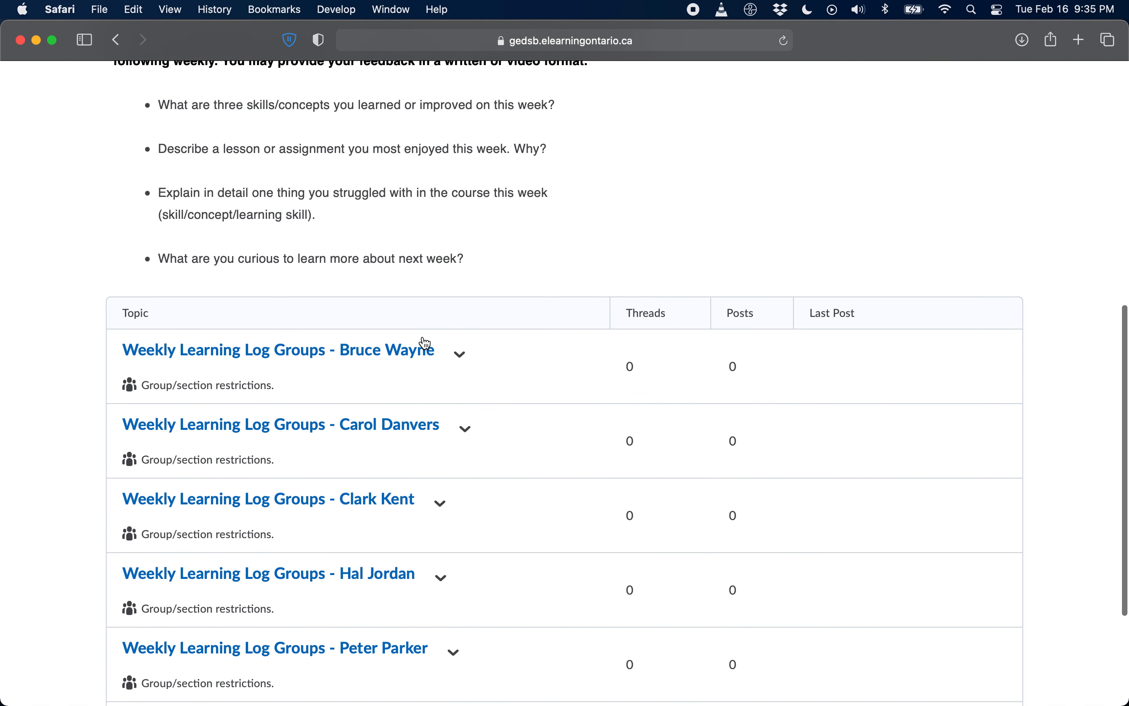
{"action": "scroll", "coordinate": [423, 345], "scroll_direction": "down", "scroll_amount": 4}
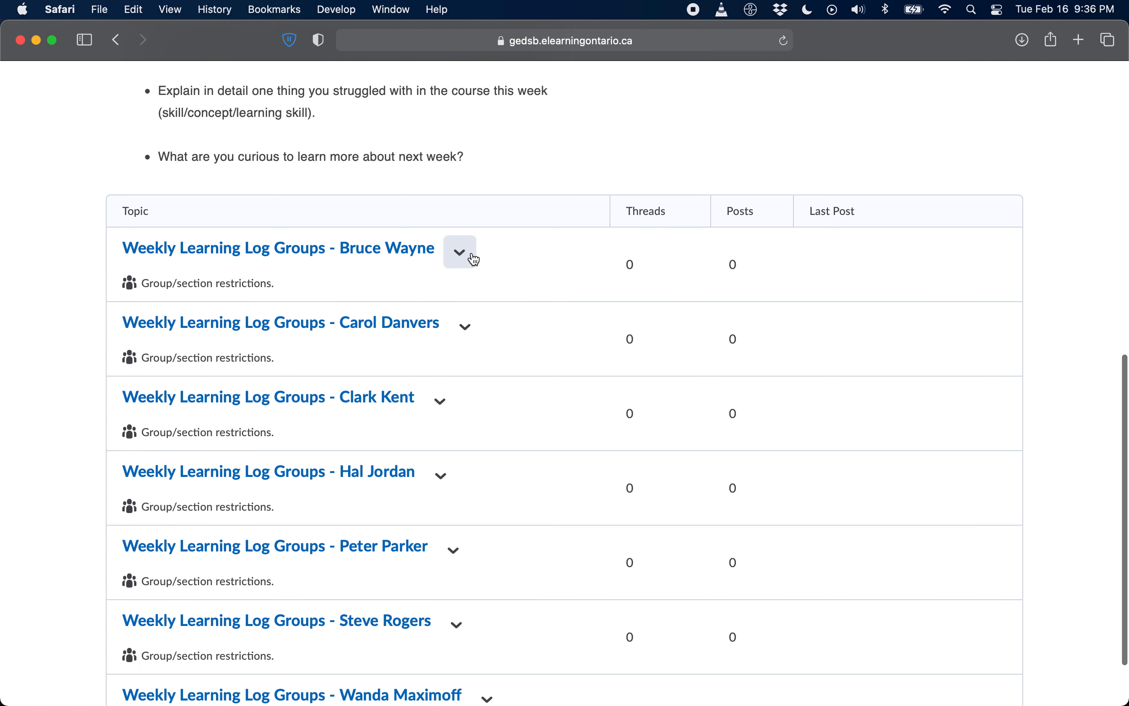
{"action": "scroll", "coordinate": [430, 392], "scroll_direction": "down", "scroll_amount": 1}
{"action": "scroll", "coordinate": [414, 383], "scroll_direction": "down", "scroll_amount": 2}
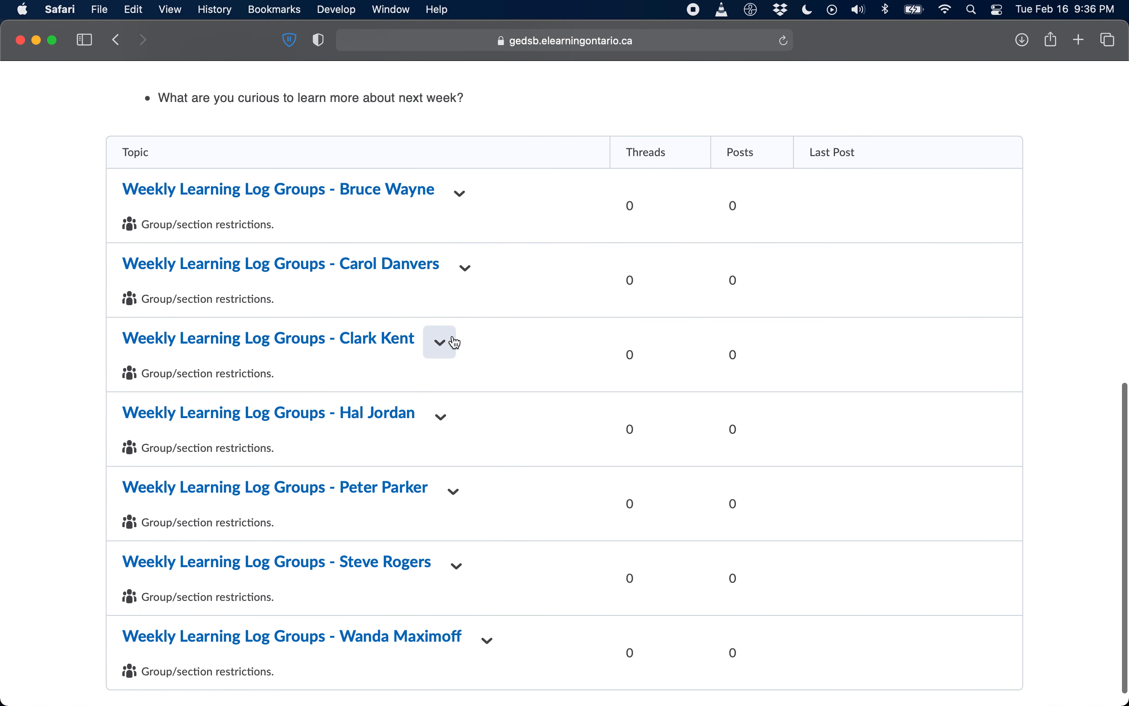
{"action": "scroll", "coordinate": [434, 438], "scroll_direction": "down", "scroll_amount": 1}
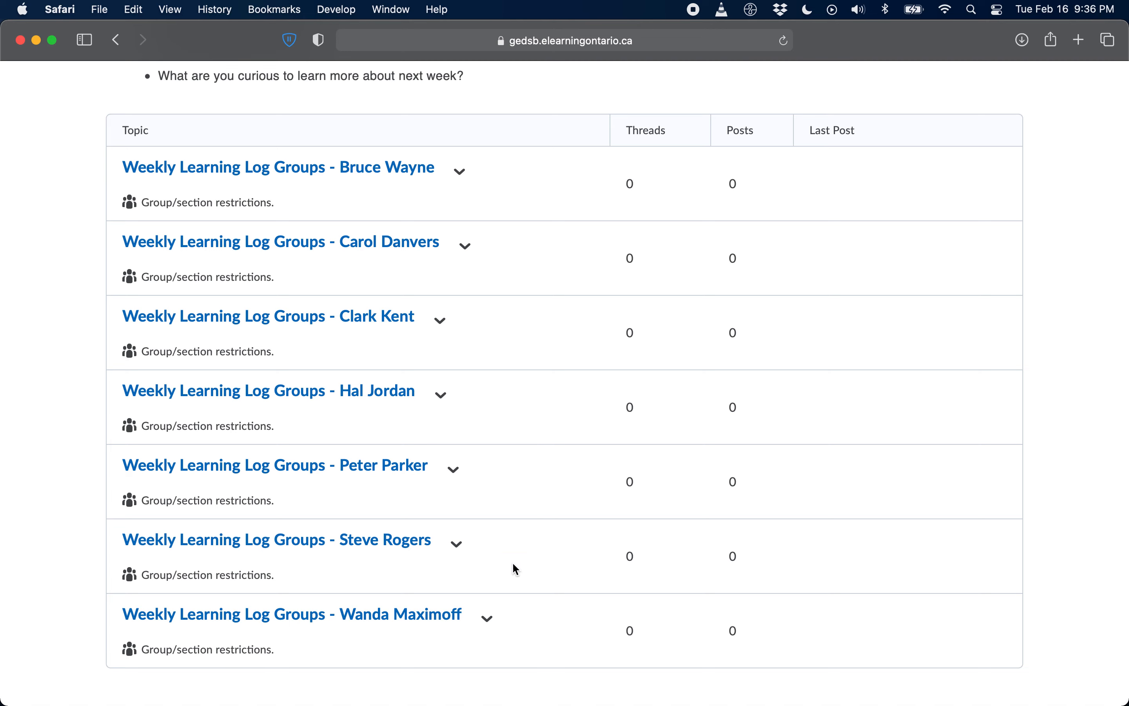
- Impersonate the student in the fourth row of the course classlist and confirm the session switch
{"action": "scroll", "coordinate": [573, 431], "scroll_direction": "up", "scroll_amount": 6}
{"action": "scroll", "coordinate": [572, 428], "scroll_direction": "up", "scroll_amount": 9}
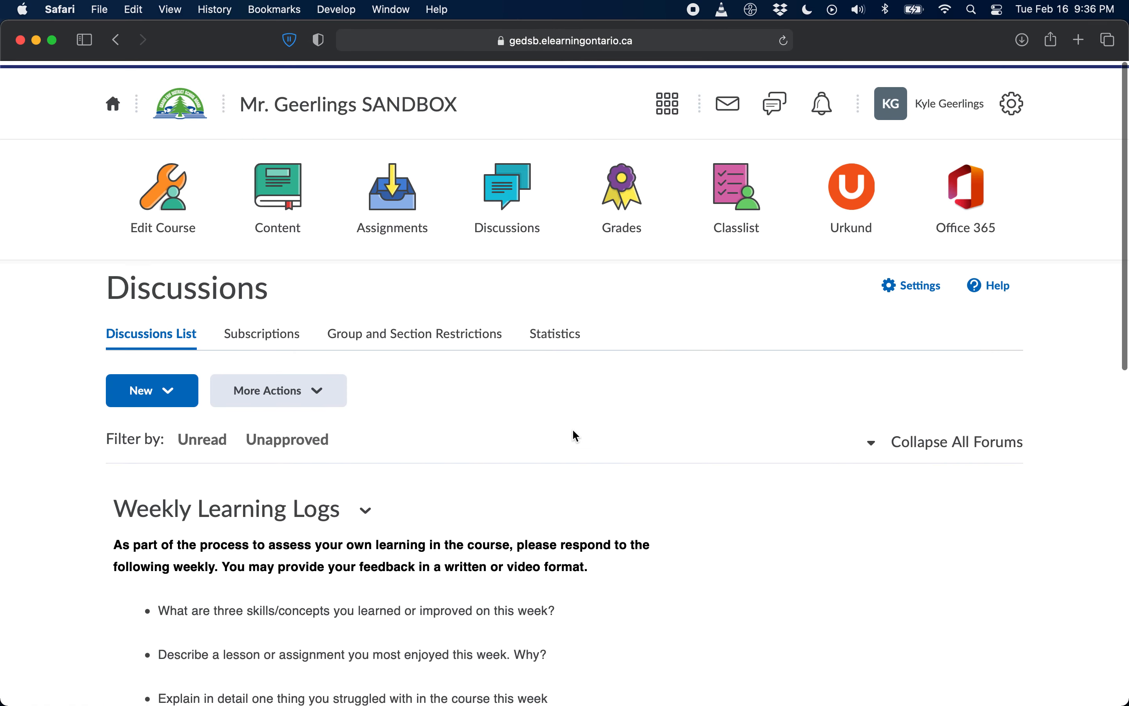
{"action": "left_click", "coordinate": [751, 161]}
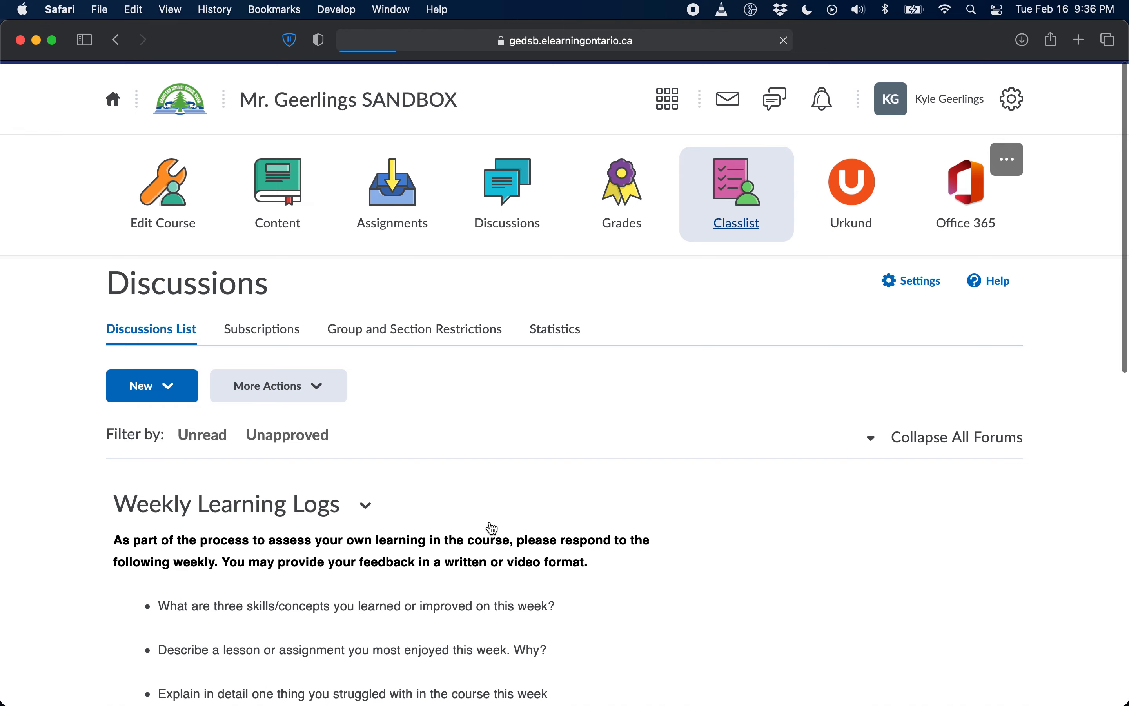
{"action": "scroll", "coordinate": [404, 517], "scroll_direction": "down", "scroll_amount": 10}
{"action": "left_click", "coordinate": [283, 392]}
{"action": "left_click", "coordinate": [355, 152]}
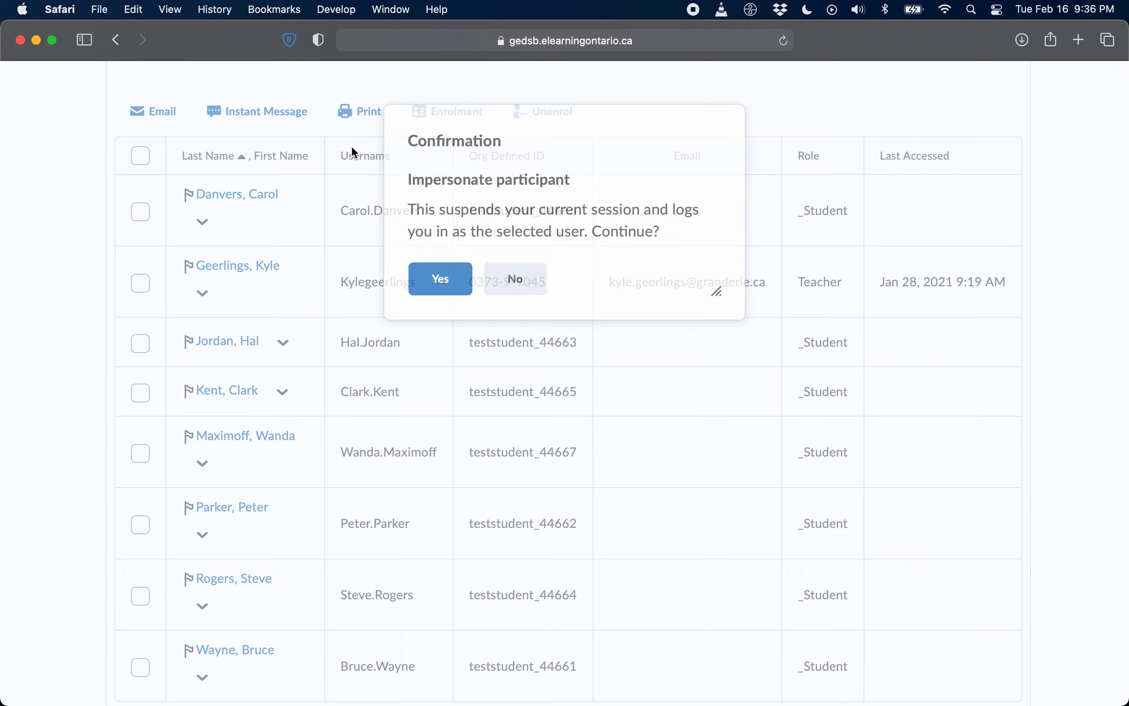
{"action": "left_click", "coordinate": [455, 289]}
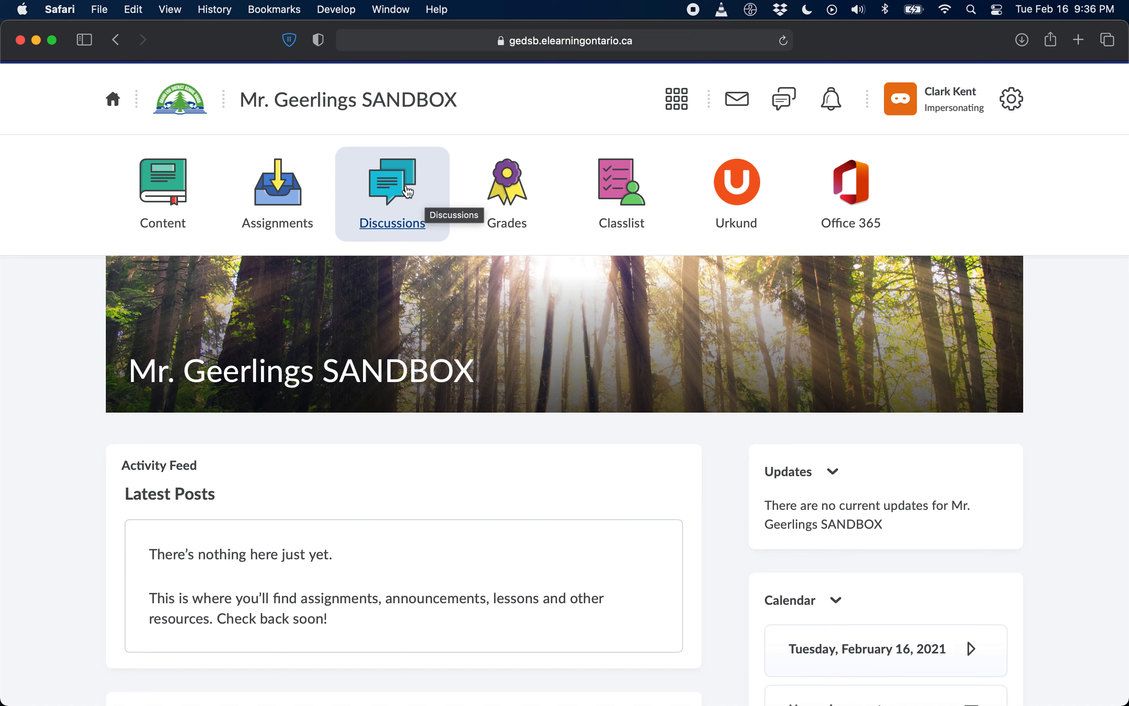
- Open the discussions as the impersonated student and examine the Weekly Learning Logs questions and the topic available there
{"action": "left_click", "coordinate": [388, 184]}
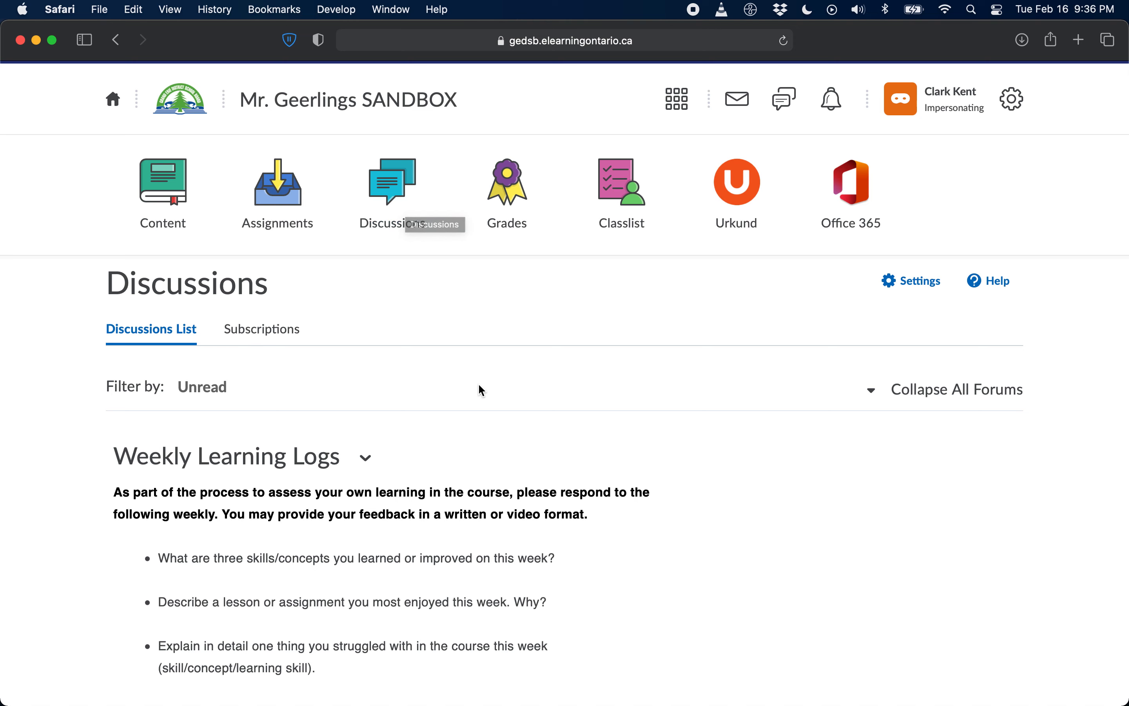
{"action": "scroll", "coordinate": [481, 389], "scroll_direction": "down", "scroll_amount": 2}
{"action": "scroll", "coordinate": [481, 390], "scroll_direction": "down", "scroll_amount": 2}
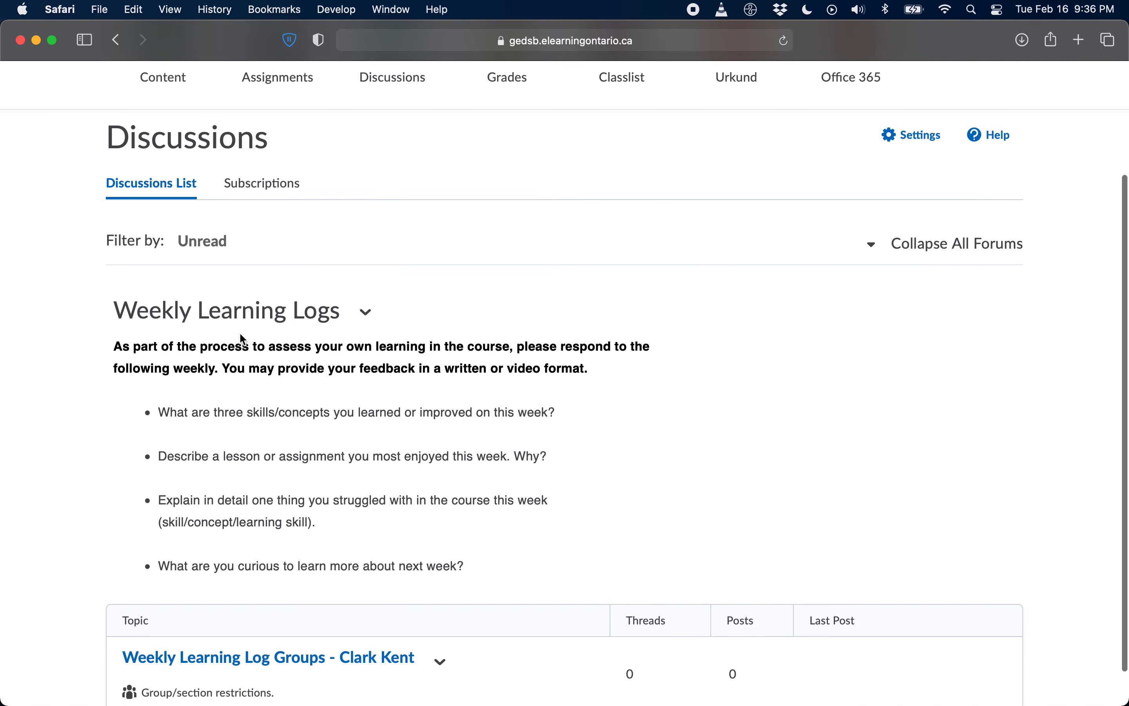
{"action": "left_click_drag", "start_coordinate": [161, 412], "coordinate": [457, 568]}
{"action": "left_click", "coordinate": [484, 570]}
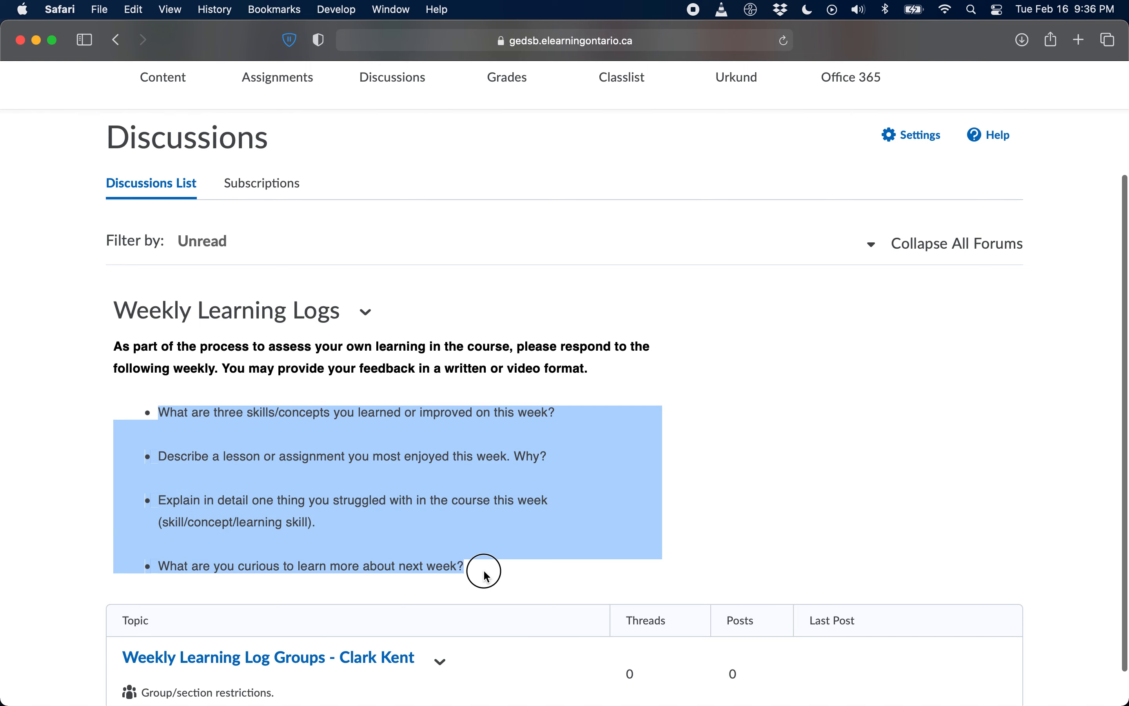
{"action": "left_click_drag", "start_coordinate": [483, 571], "coordinate": [143, 396]}
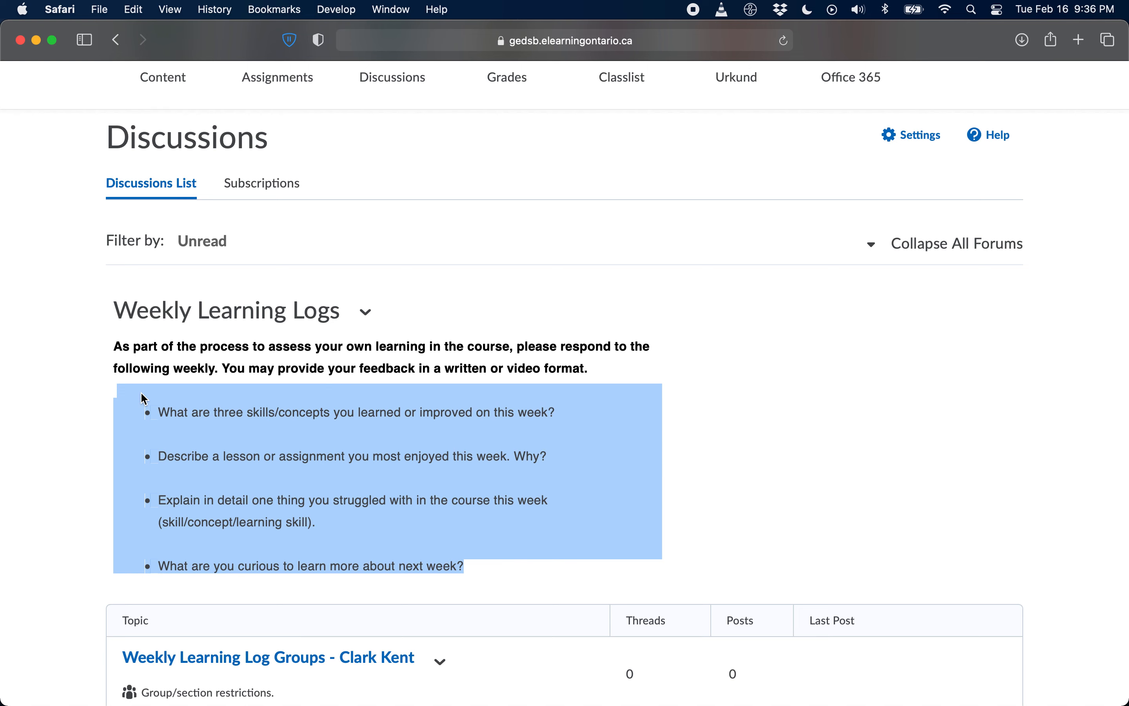
{"action": "scroll", "coordinate": [374, 509], "scroll_direction": "down", "scroll_amount": 2}
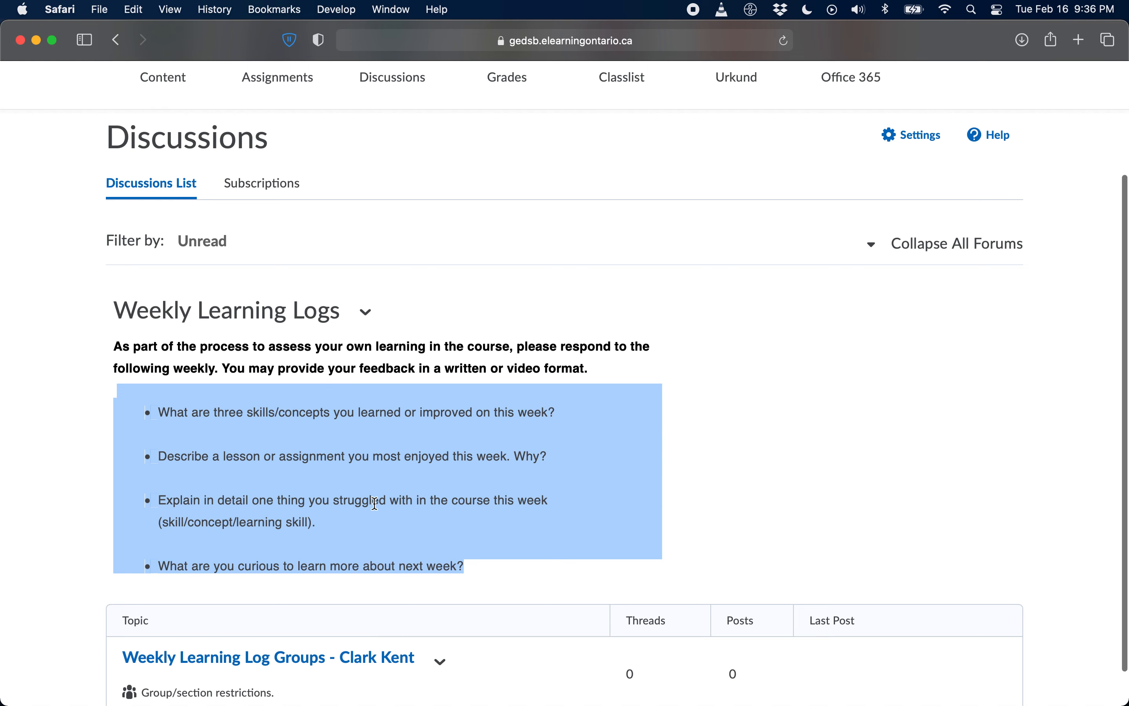
{"action": "left_click", "coordinate": [529, 595]}
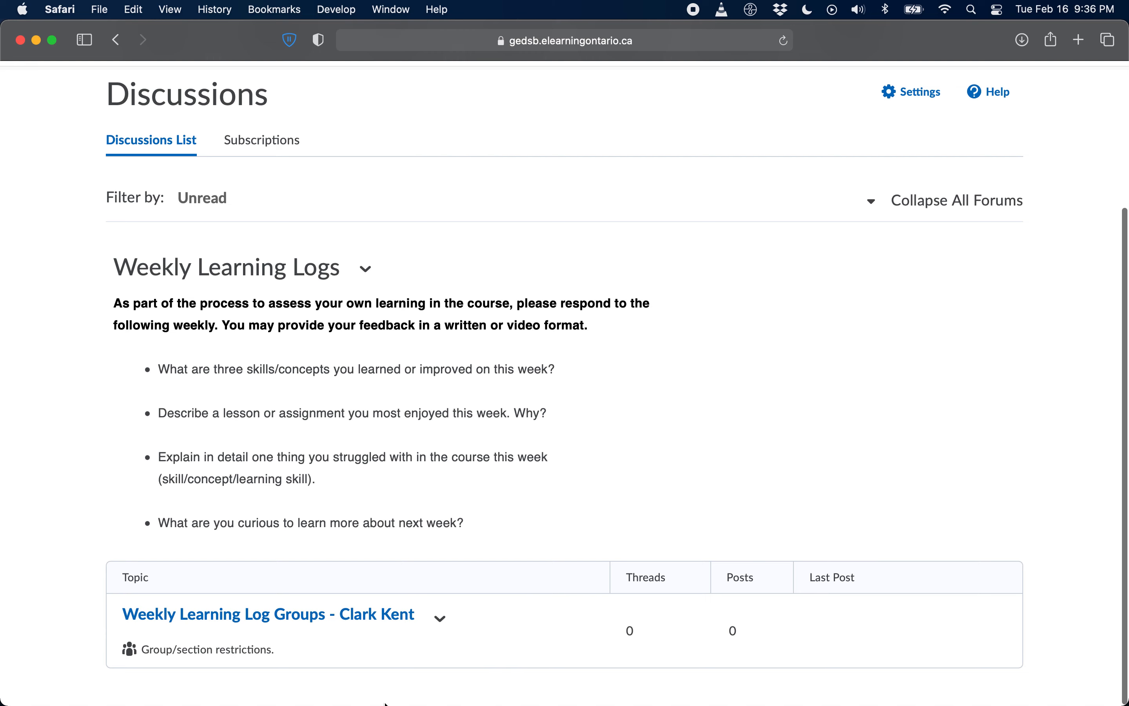
- Start a new thread in the student's own learning log topic with the subject "Week 1 Reflection"
{"action": "left_click", "coordinate": [353, 612]}
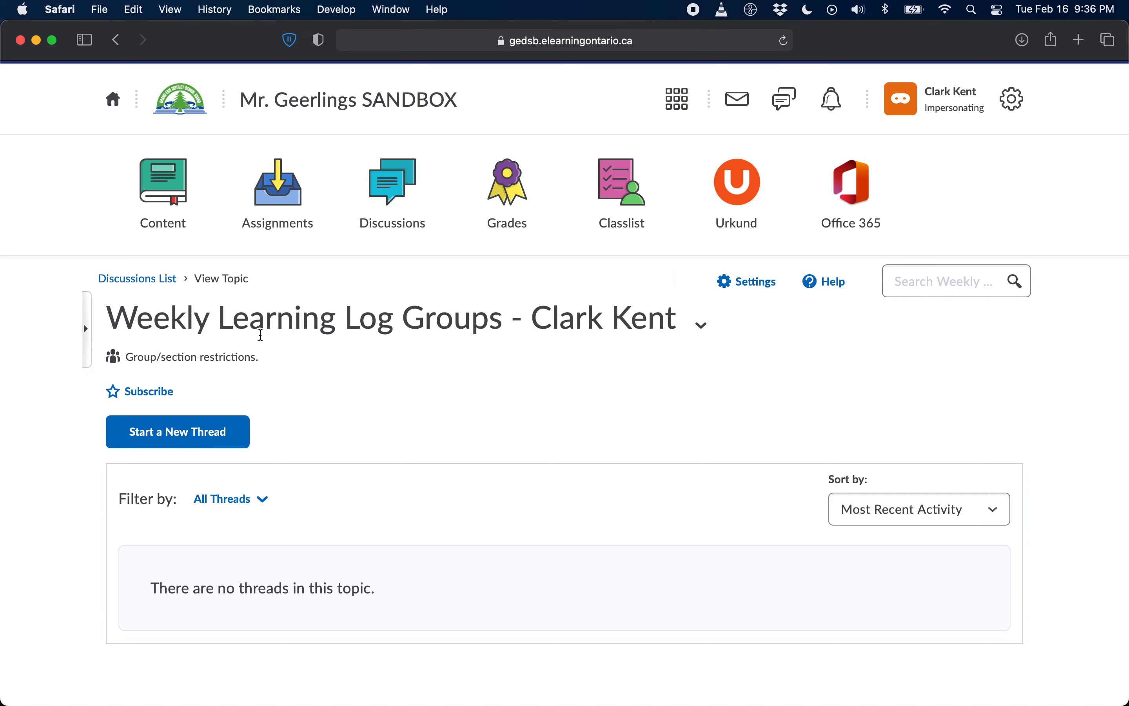
{"action": "left_click", "coordinate": [187, 438]}
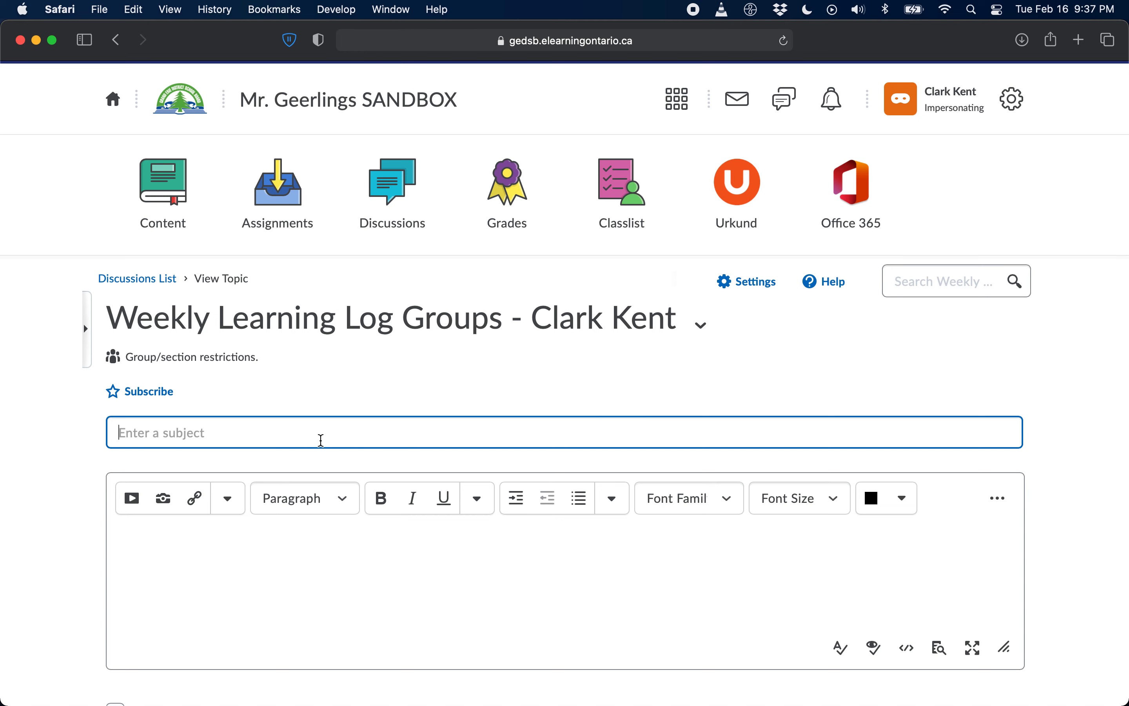
{"action": "type", "text": "Week 1 Reflection"}
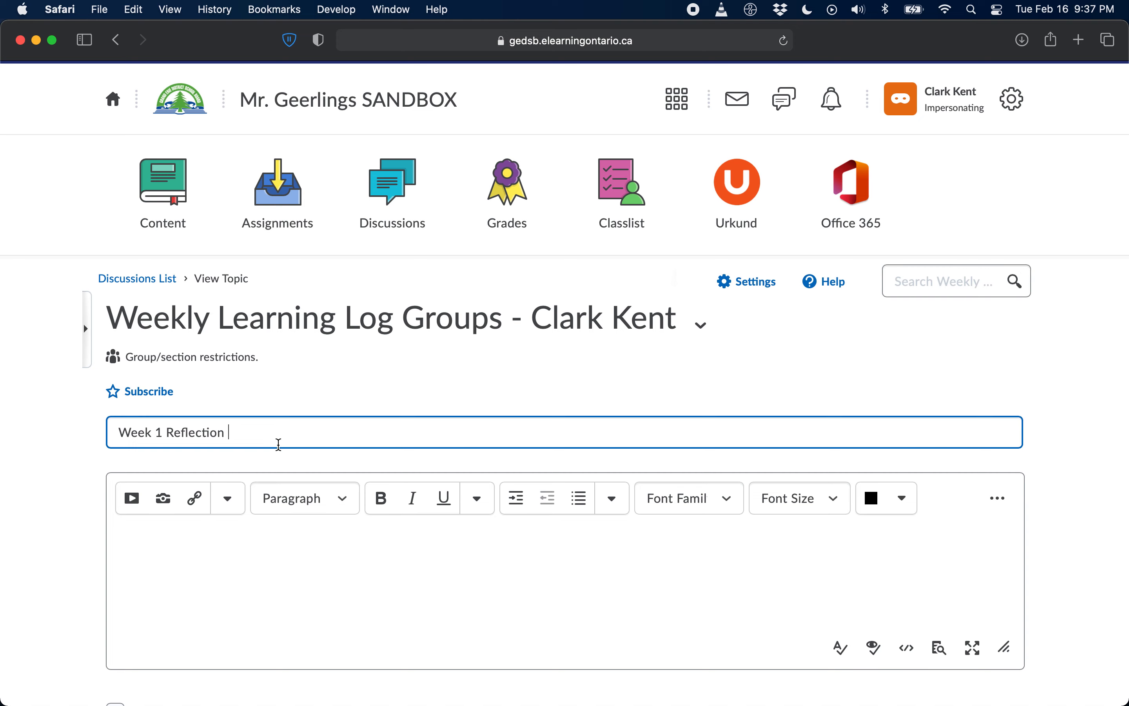
- Enter the placeholder text "kdsbfkdsbk" as the body of the Week 1 Reflection thread
{"action": "scroll", "coordinate": [278, 444], "scroll_direction": "down", "scroll_amount": 3}
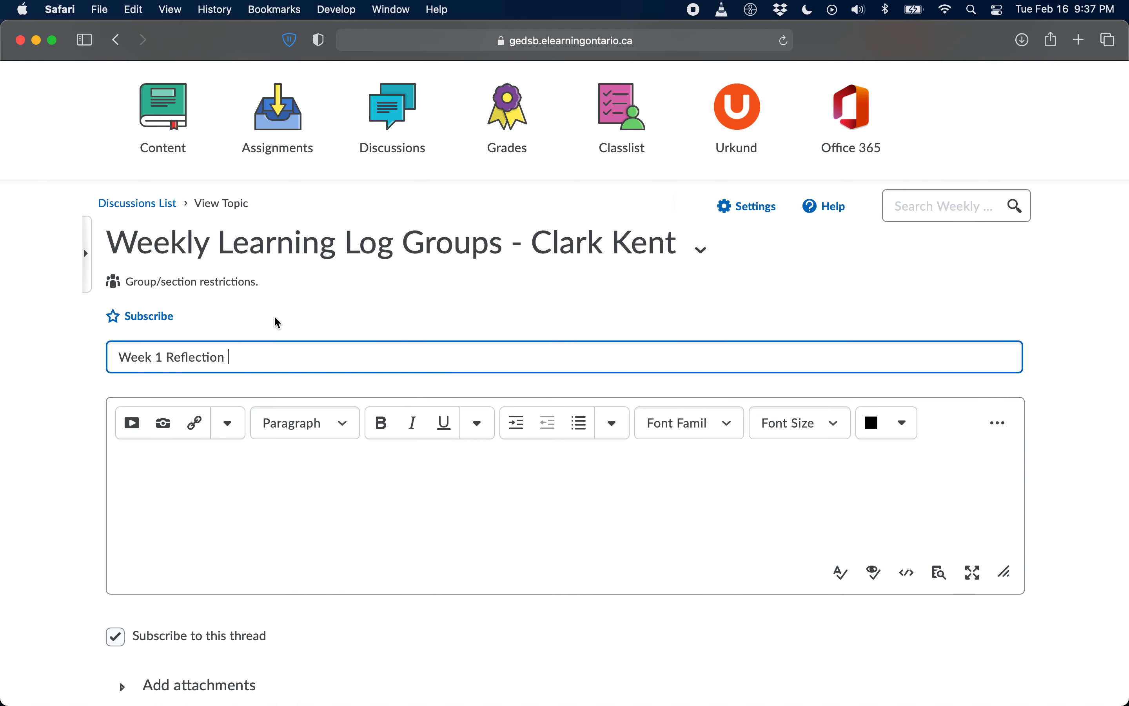
{"action": "left_click", "coordinate": [306, 479]}
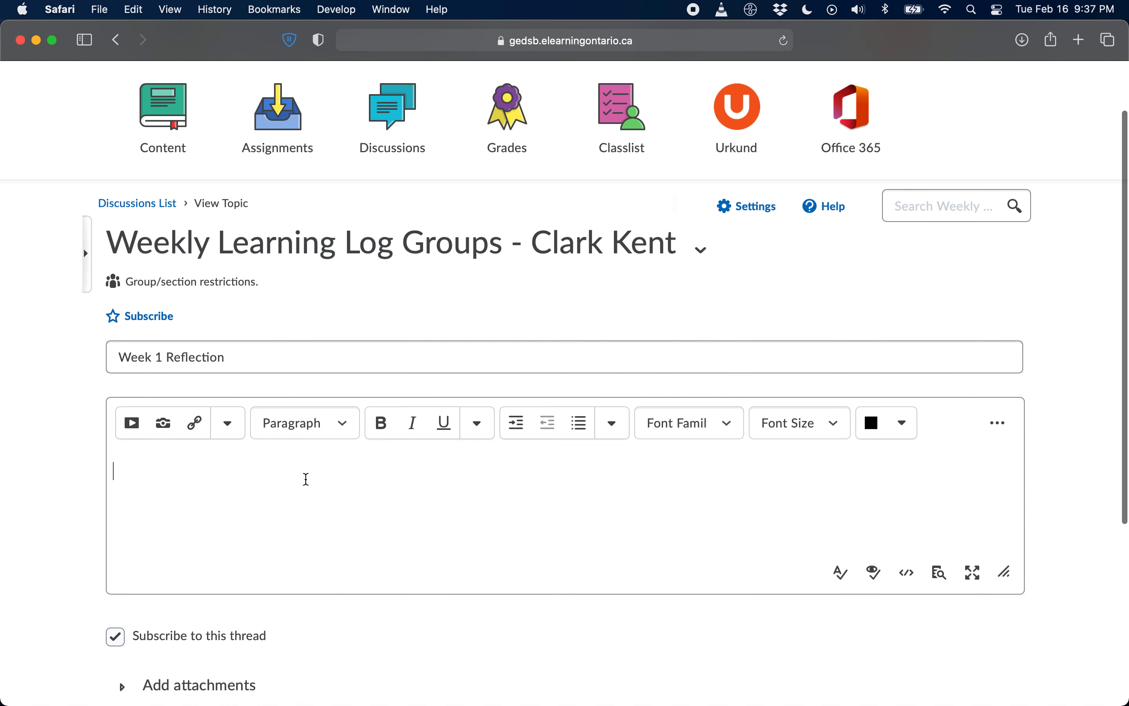
{"action": "type", "text": "kdsbfkdsbk"}
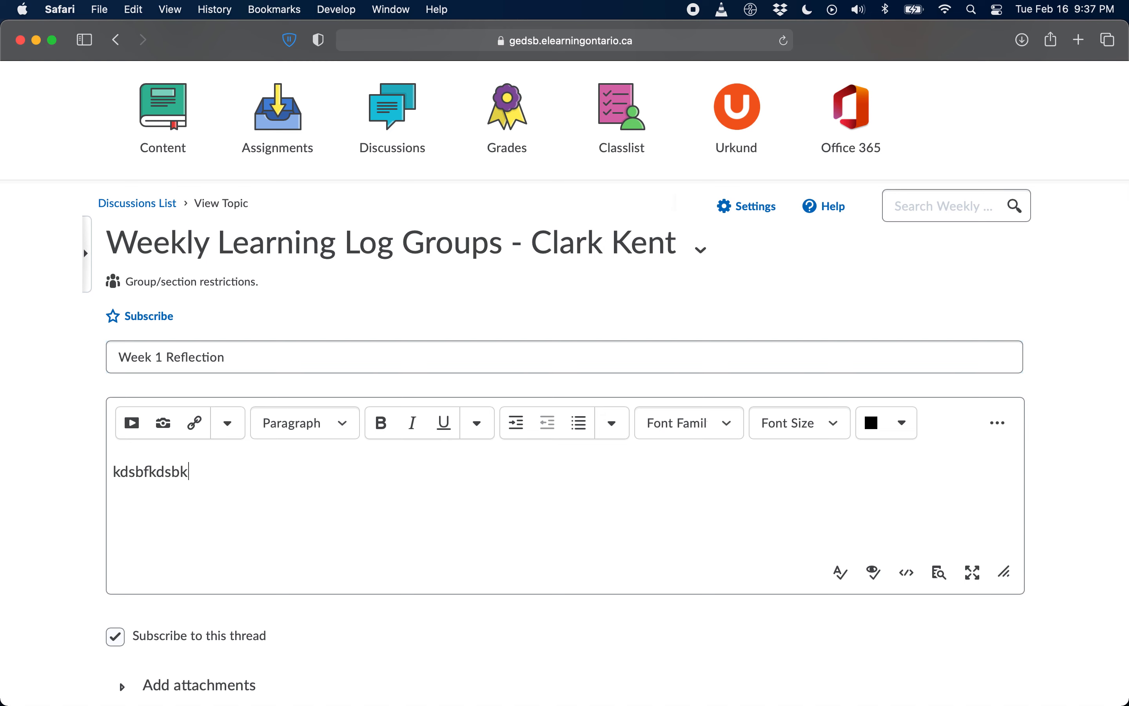
- Add the placeholder lines "ksdfkdsbksdjkf" and "knsd fkbskdsdlkl" below the first line of the thread body
{"action": "key", "text": "Return"}
{"action": "type", "text": "ksdfkdsbksdjkf"}
{"action": "key", "text": "Return"}
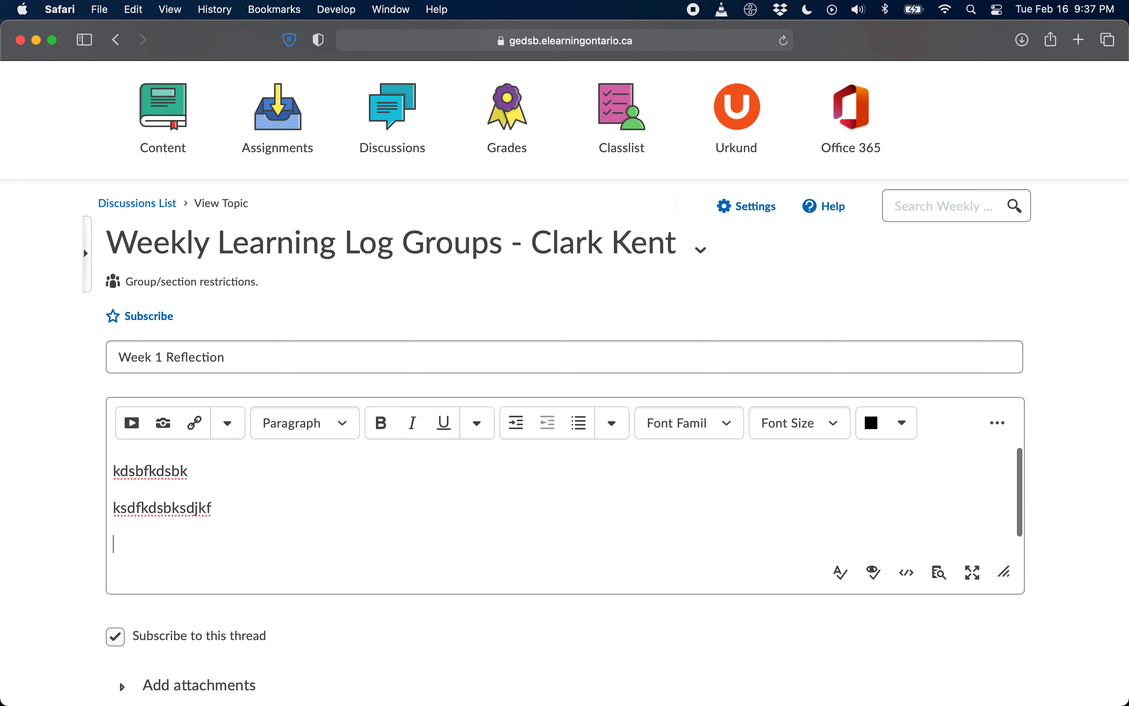
{"action": "type", "text": "knsd fkbskdsdlkl"}
{"action": "key", "text": "Return"}
{"action": "scroll", "coordinate": [304, 483], "scroll_direction": "up", "scroll_amount": 3}
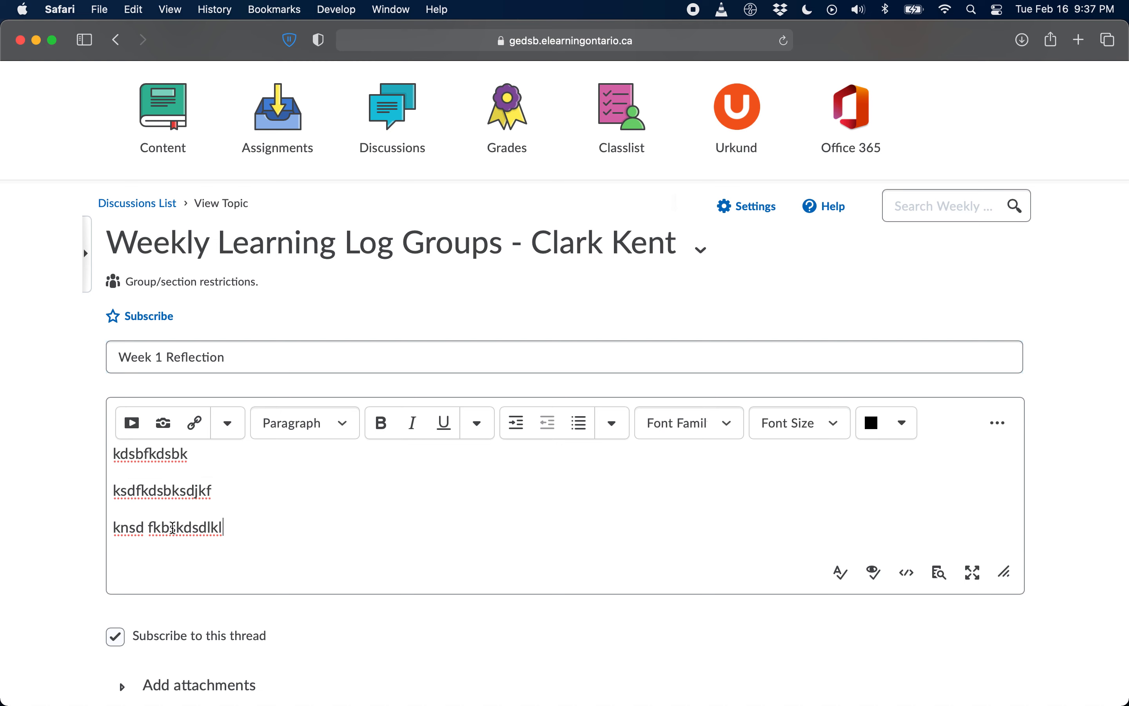
{"action": "scroll", "coordinate": [289, 510], "scroll_direction": "up", "scroll_amount": 1}
{"action": "scroll", "coordinate": [290, 510], "scroll_direction": "down", "scroll_amount": 1}
{"action": "left_click_drag", "start_coordinate": [351, 553], "coordinate": [78, 448]}
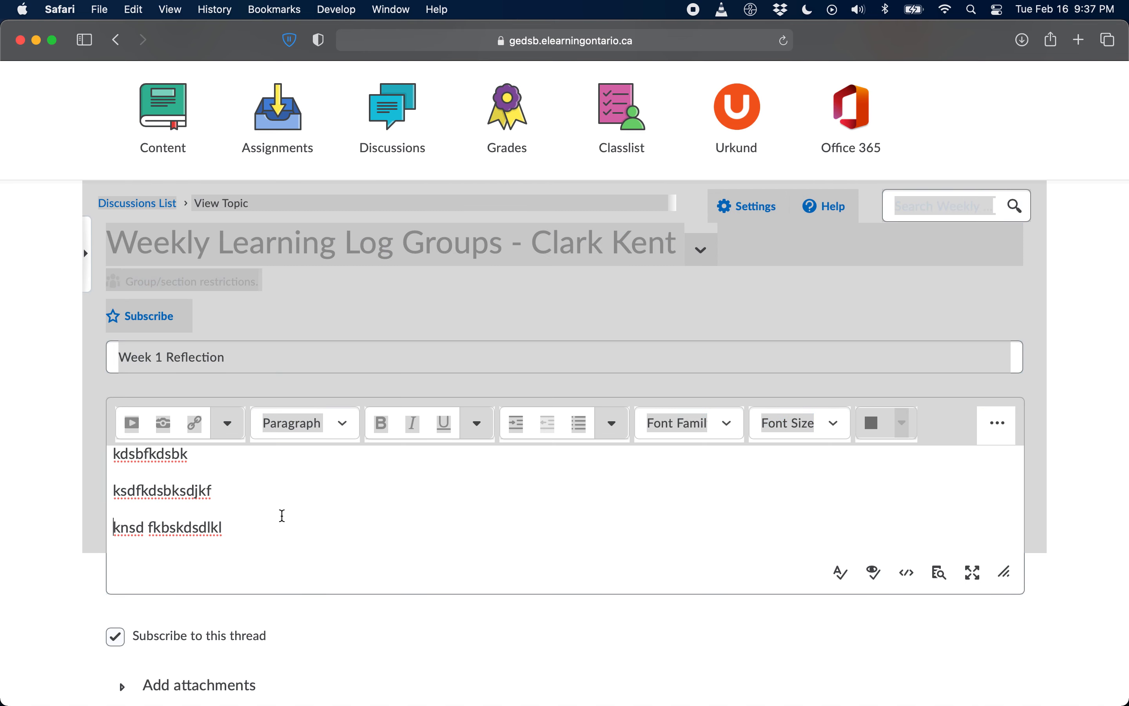
{"action": "left_click", "coordinate": [282, 516]}
{"action": "left_click", "coordinate": [96, 536]}
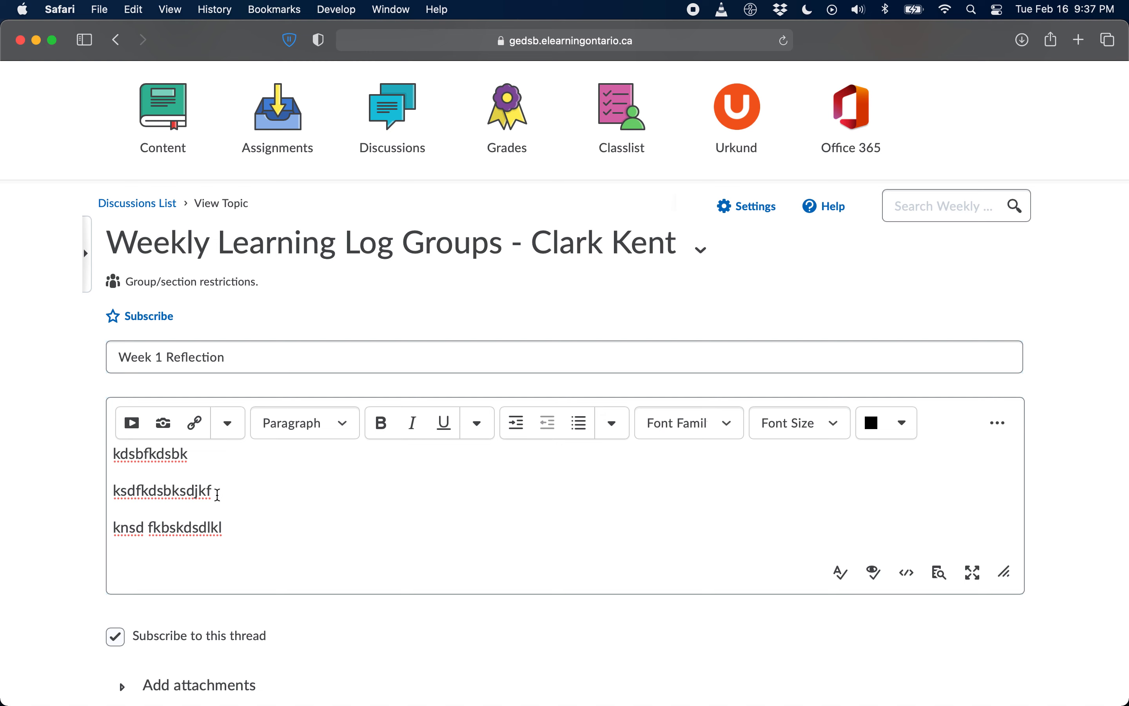
{"action": "left_click_drag", "start_coordinate": [260, 532], "coordinate": [103, 443]}
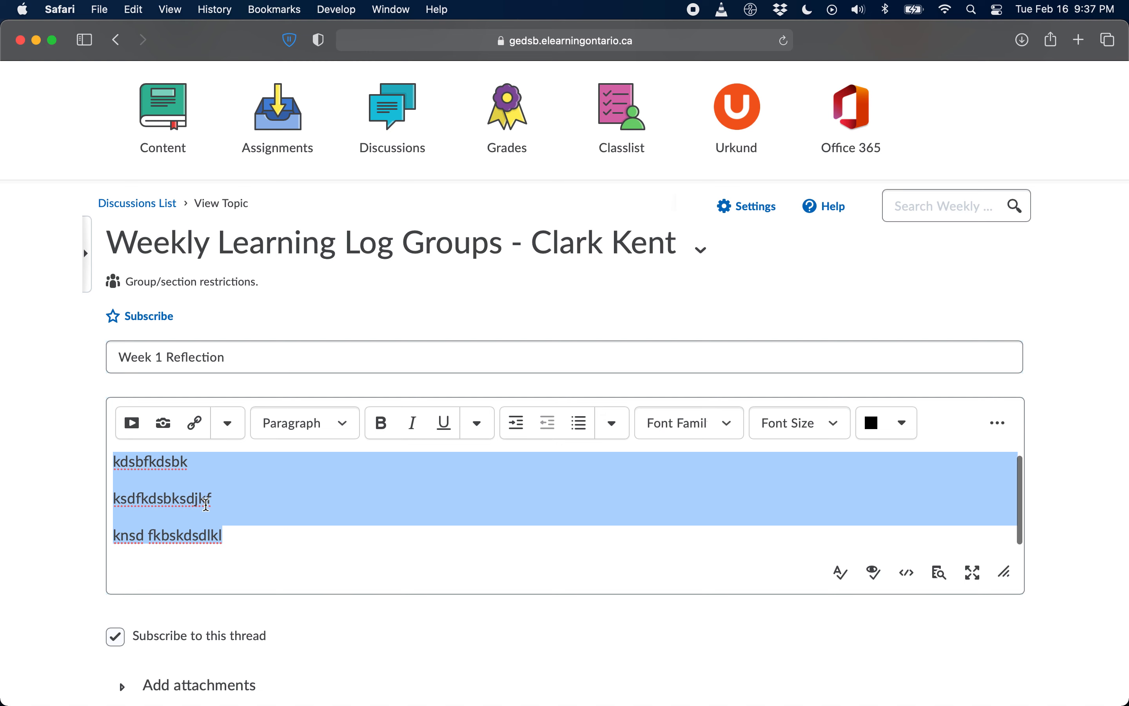
{"action": "left_click", "coordinate": [172, 475]}
{"action": "left_click_drag", "start_coordinate": [247, 528], "coordinate": [101, 448]}
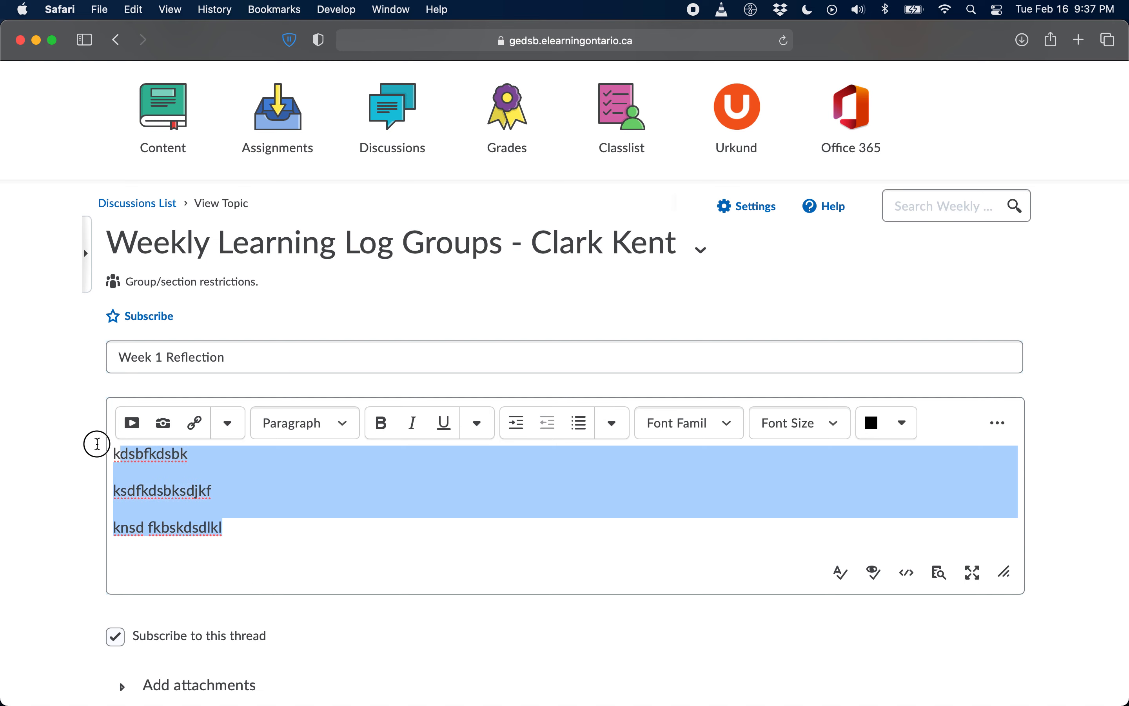
{"action": "left_click", "coordinate": [224, 499]}
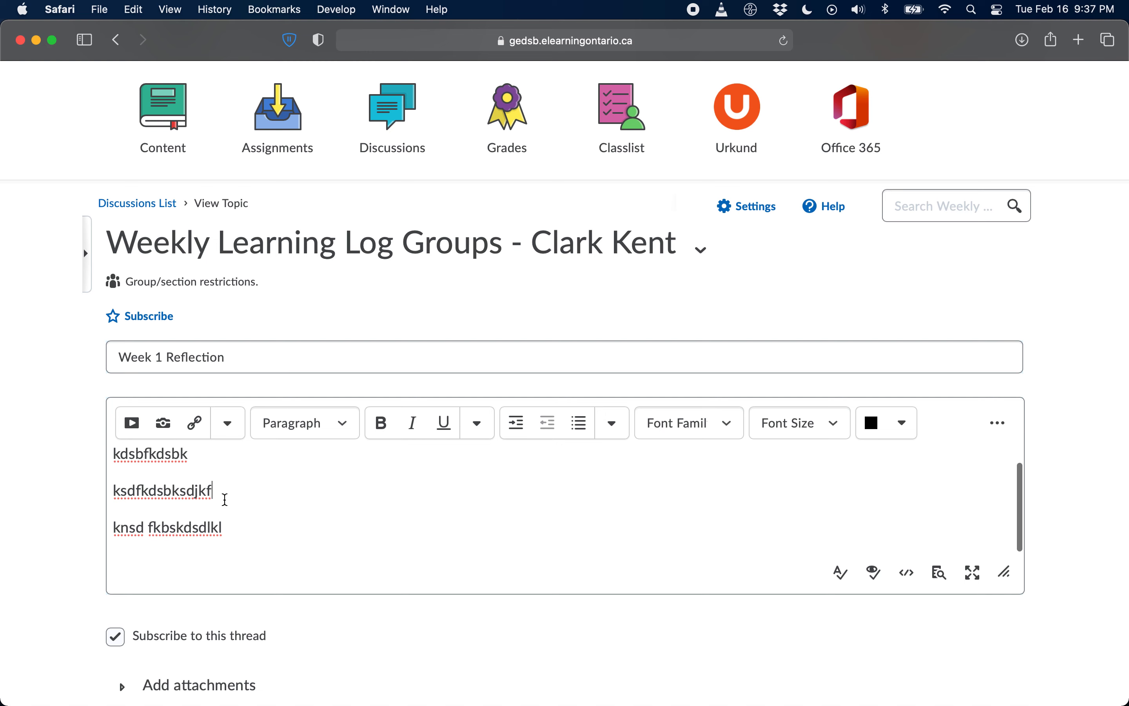
{"action": "scroll", "coordinate": [226, 499], "scroll_direction": "down", "scroll_amount": 1}
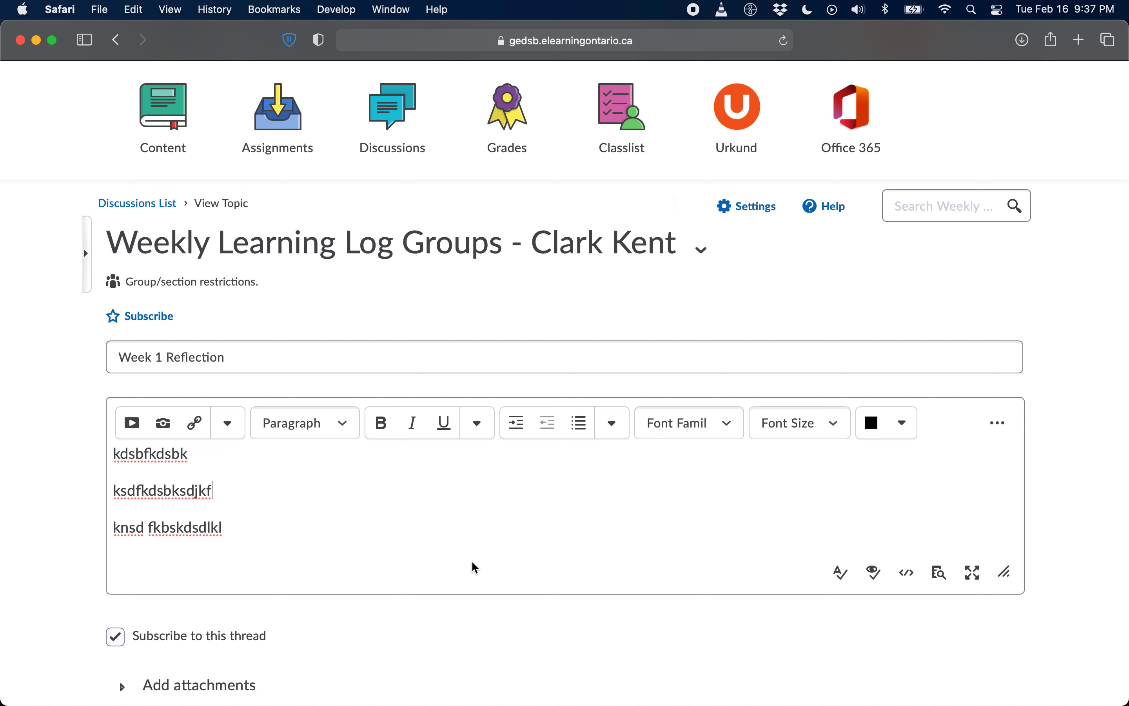
- Delete all of the placeholder text from the body of the Week 1 Reflection thread
{"action": "left_click_drag", "start_coordinate": [277, 532], "coordinate": [103, 443]}
{"action": "key", "text": "BackSpace"}
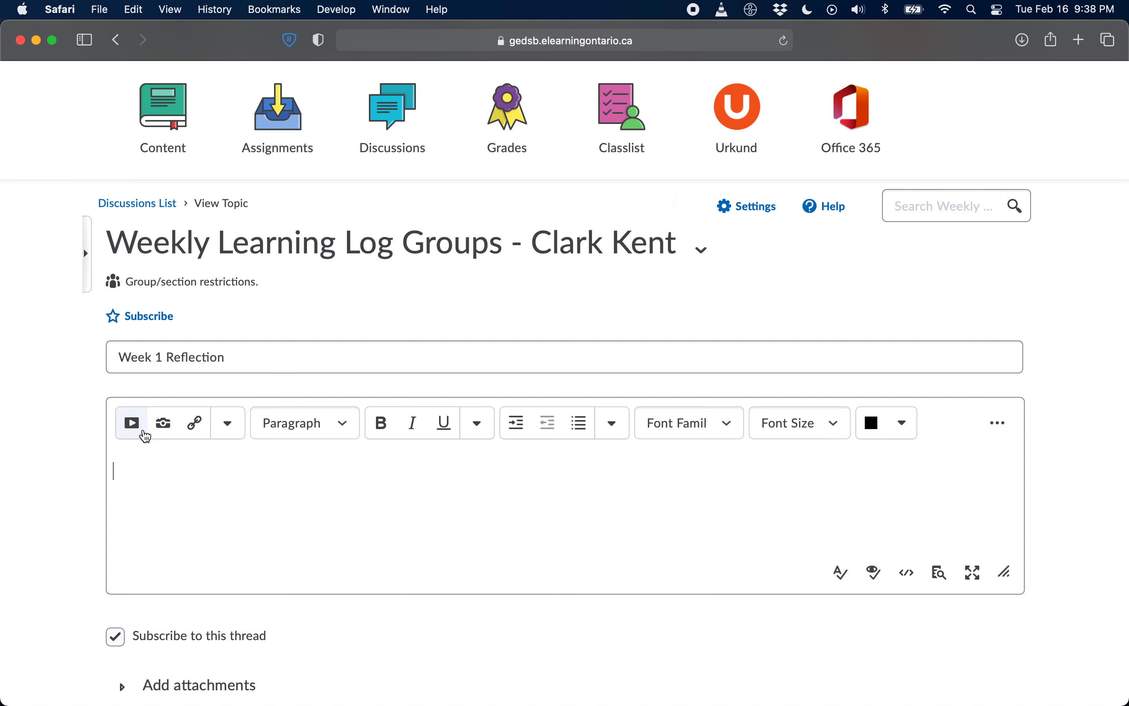
- Try a new webcam recording as a video note in the thread body, denying camera and microphone access and cancelling the insertion
{"action": "left_click", "coordinate": [137, 431]}
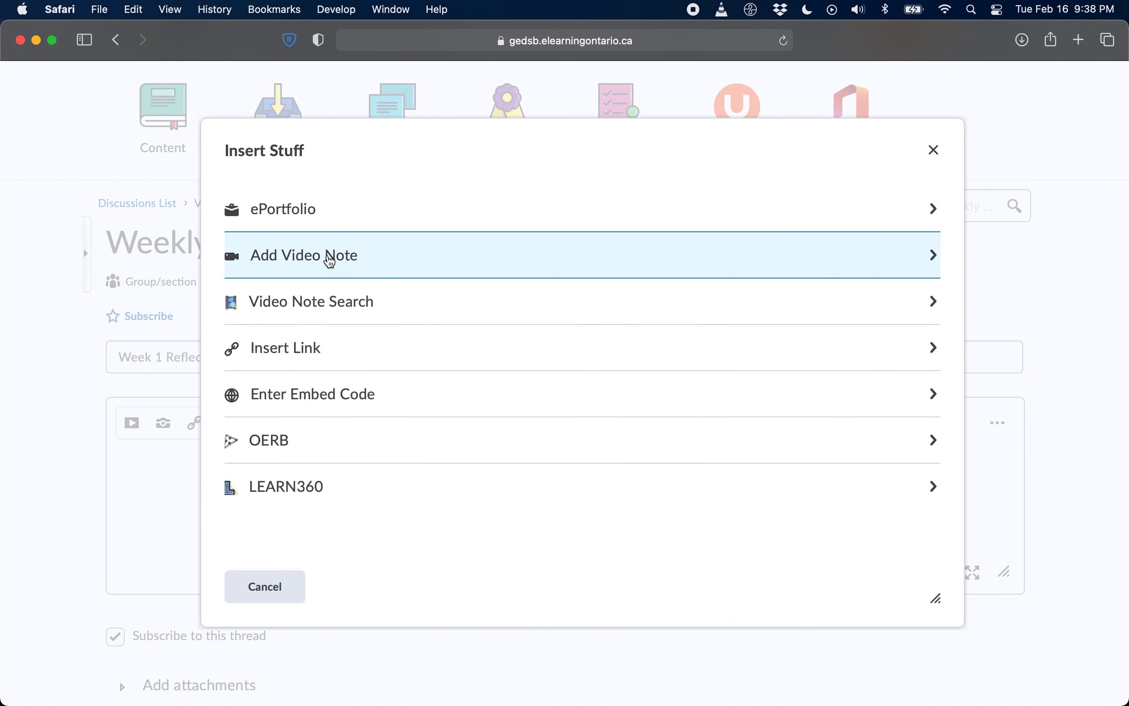
{"action": "left_click", "coordinate": [340, 259]}
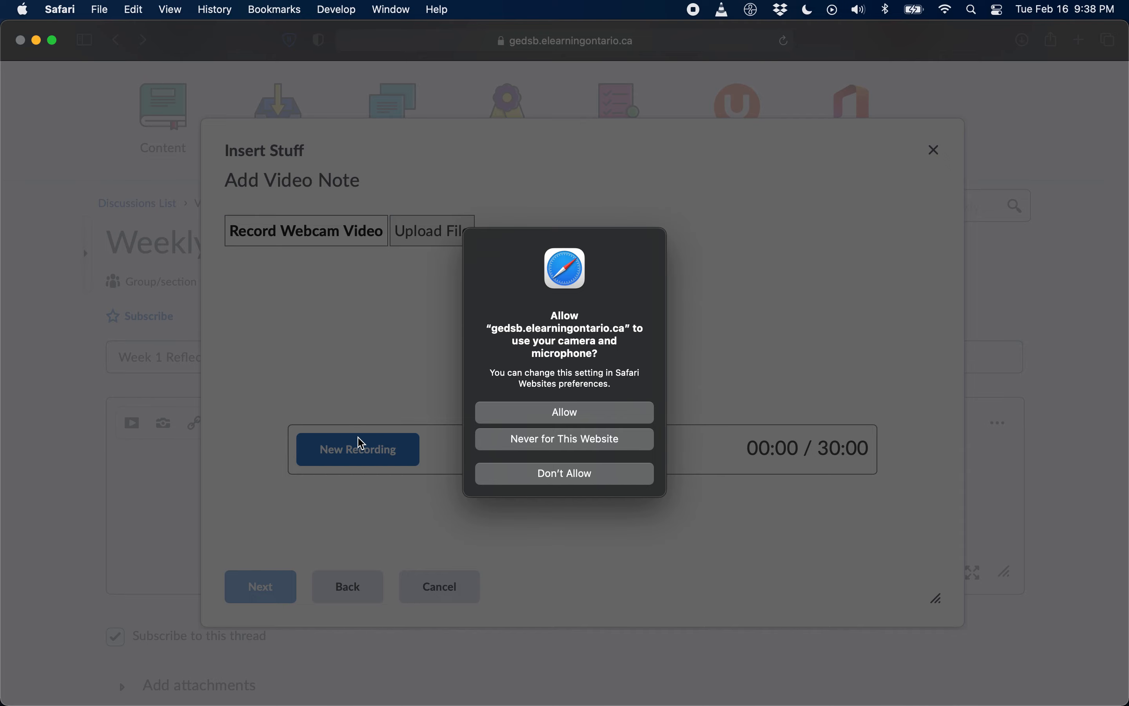
{"action": "left_click", "coordinate": [536, 474]}
{"action": "left_click", "coordinate": [436, 595]}
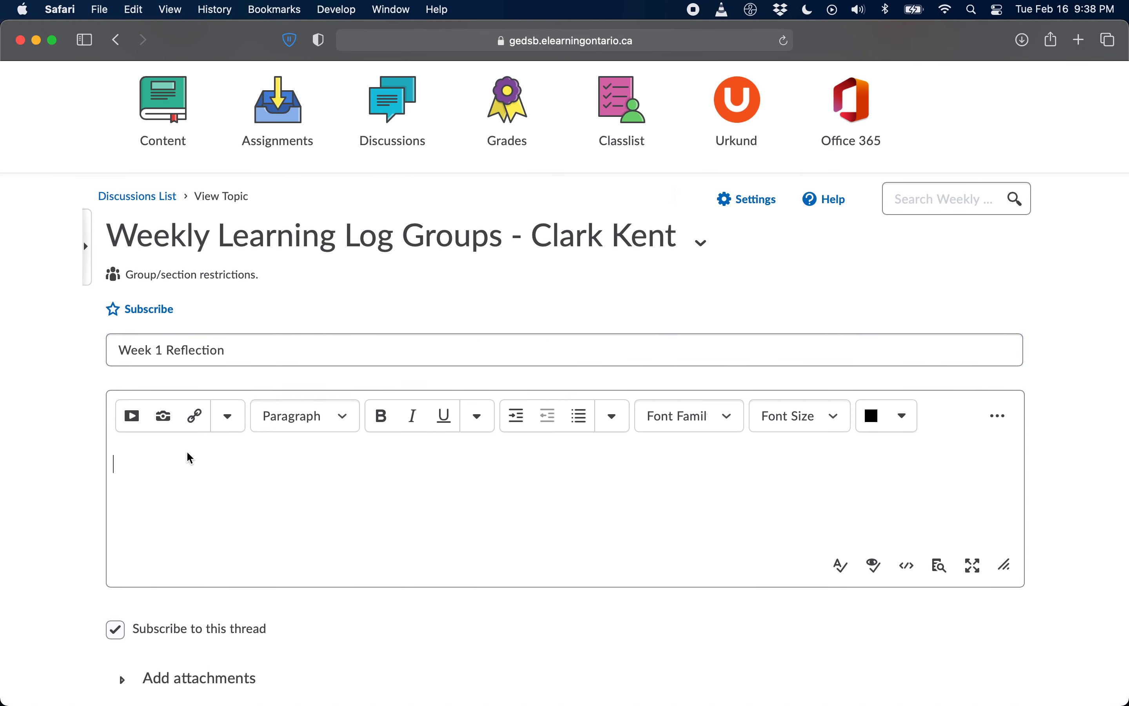
- Enter the placeholder paragraphs "dksfjksdkfjsdfjds", "sdfkjsdbkfjsbdkfjbds", "ksdfkjdsbfkjsbd" and ",sdnfjksdk" as the thread body
{"action": "scroll", "coordinate": [181, 458], "scroll_direction": "down", "scroll_amount": 1}
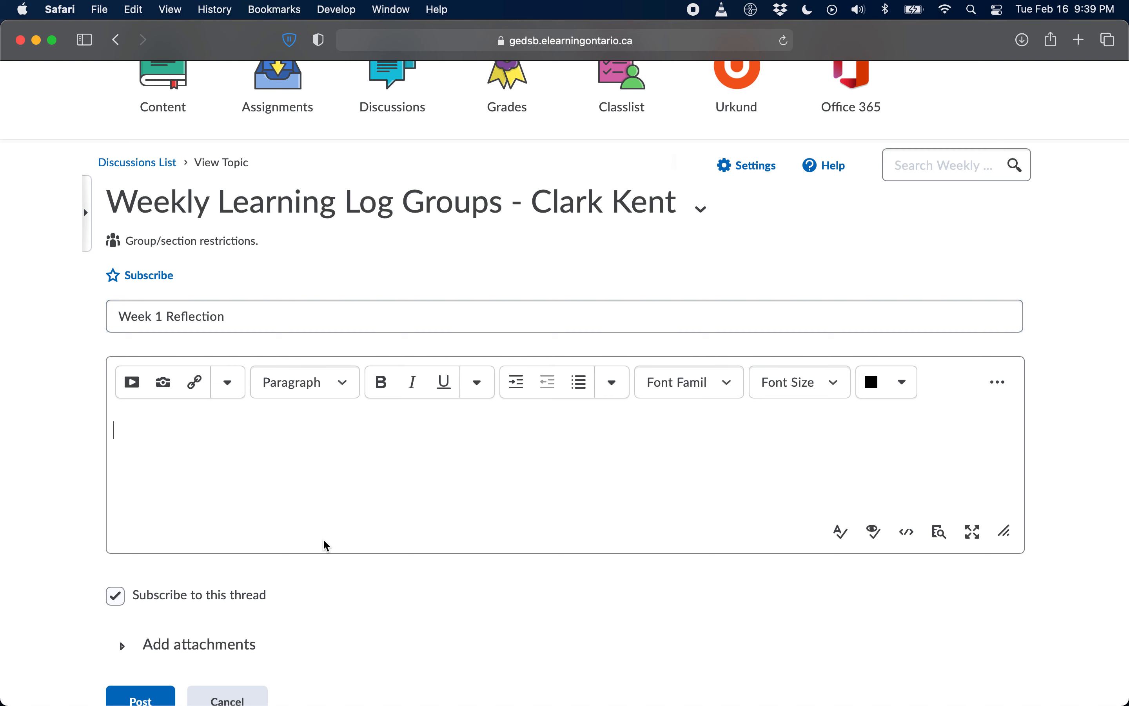
{"action": "type", "text": "dksfjksdkfjsdfjds"}
{"action": "key", "text": "Return"}
{"action": "key", "text": "Return"}
{"action": "type", "text": "sdfkjsdbkfjsdbkfjbds"}
{"action": "key", "text": "Return"}
{"action": "key", "text": "Return"}
{"action": "type", "text": "ksdfkjdsbfkjsbd"}
{"action": "key", "text": "Return"}
{"action": "type", "text": ",sdnfjksdk"}
{"action": "key", "text": "Return"}
{"action": "key", "text": "Return"}
{"action": "key", "text": "BackSpace"}
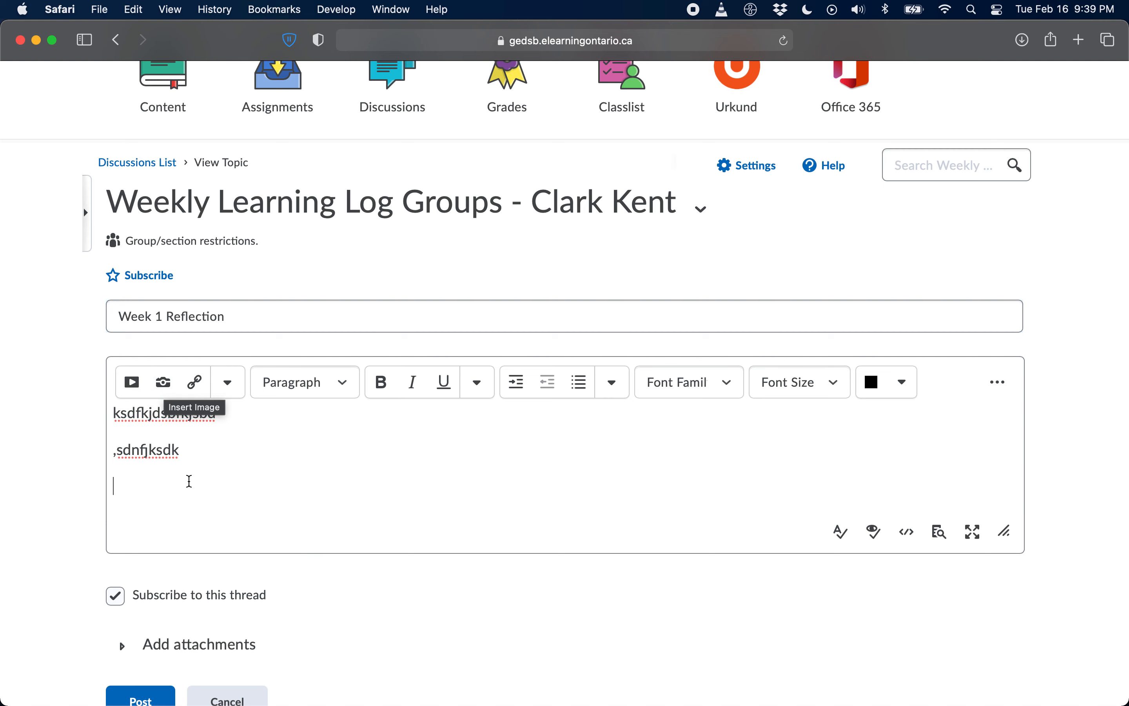
- Remove the comma that starts the last paragraph and post the Week 1 Reflection thread
{"action": "left_click", "coordinate": [122, 453]}
{"action": "key", "text": "BackSpace"}
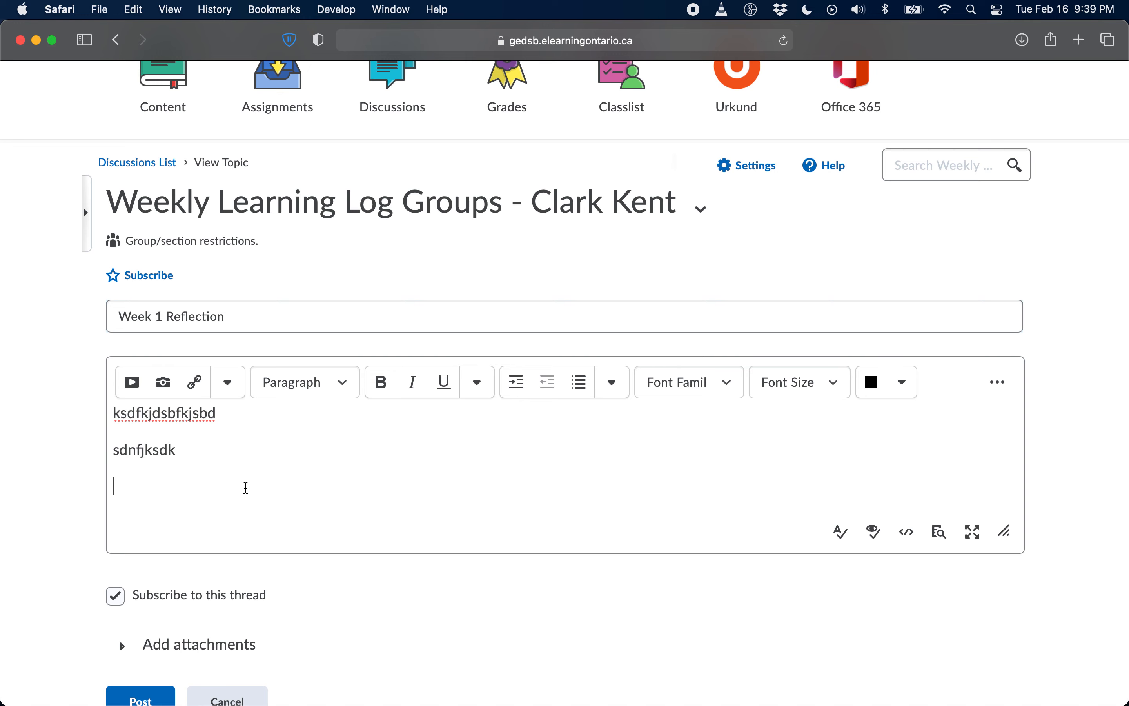
{"action": "scroll", "coordinate": [247, 494], "scroll_direction": "down", "scroll_amount": 3}
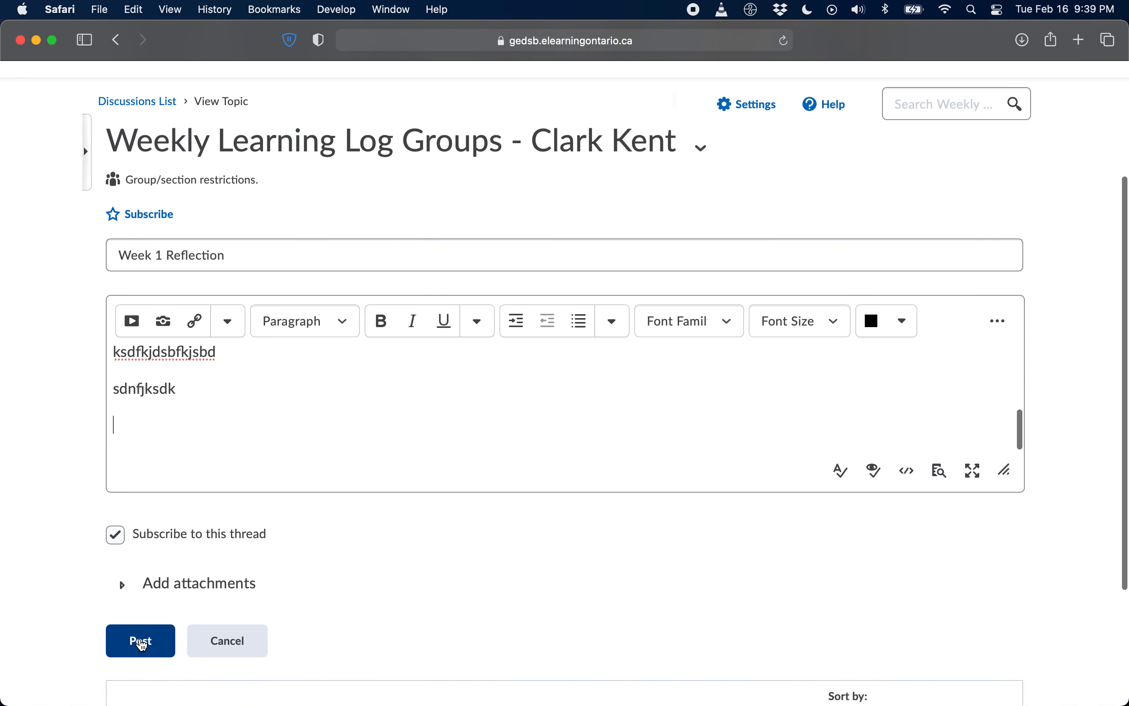
{"action": "left_click", "coordinate": [142, 644]}
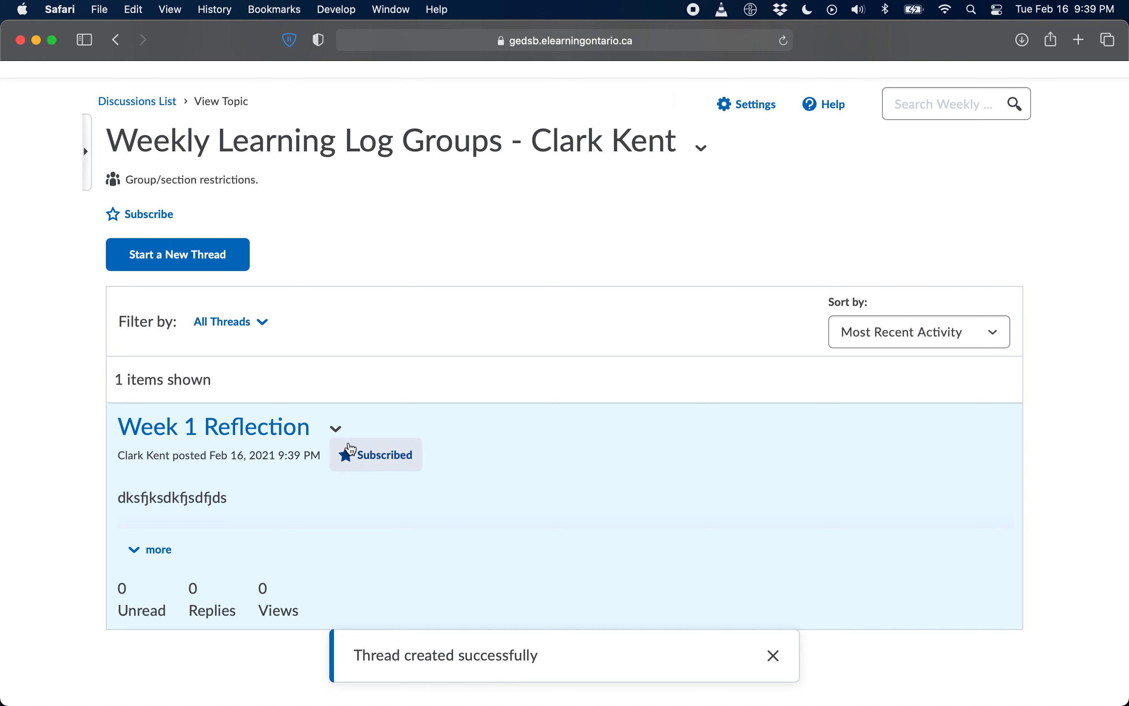
- Stop impersonating the student and return to the instructor account
{"action": "scroll", "coordinate": [289, 542], "scroll_direction": "up", "scroll_amount": 5}
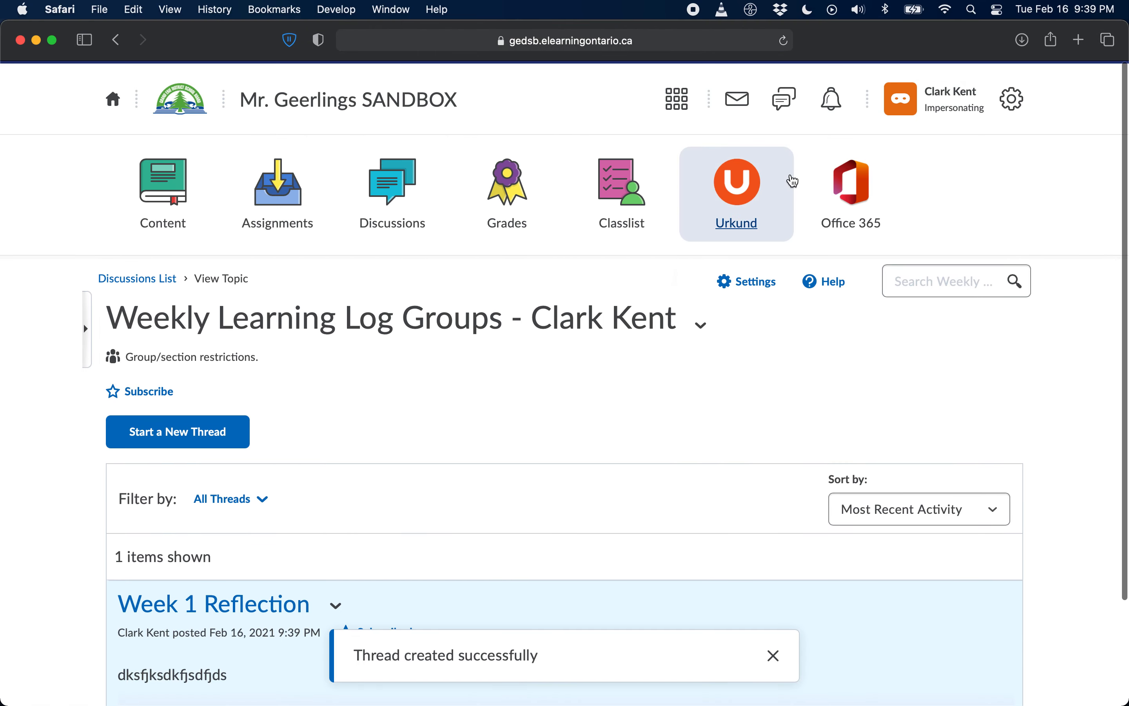
{"action": "left_click", "coordinate": [999, 110]}
{"action": "left_click", "coordinate": [1038, 158]}
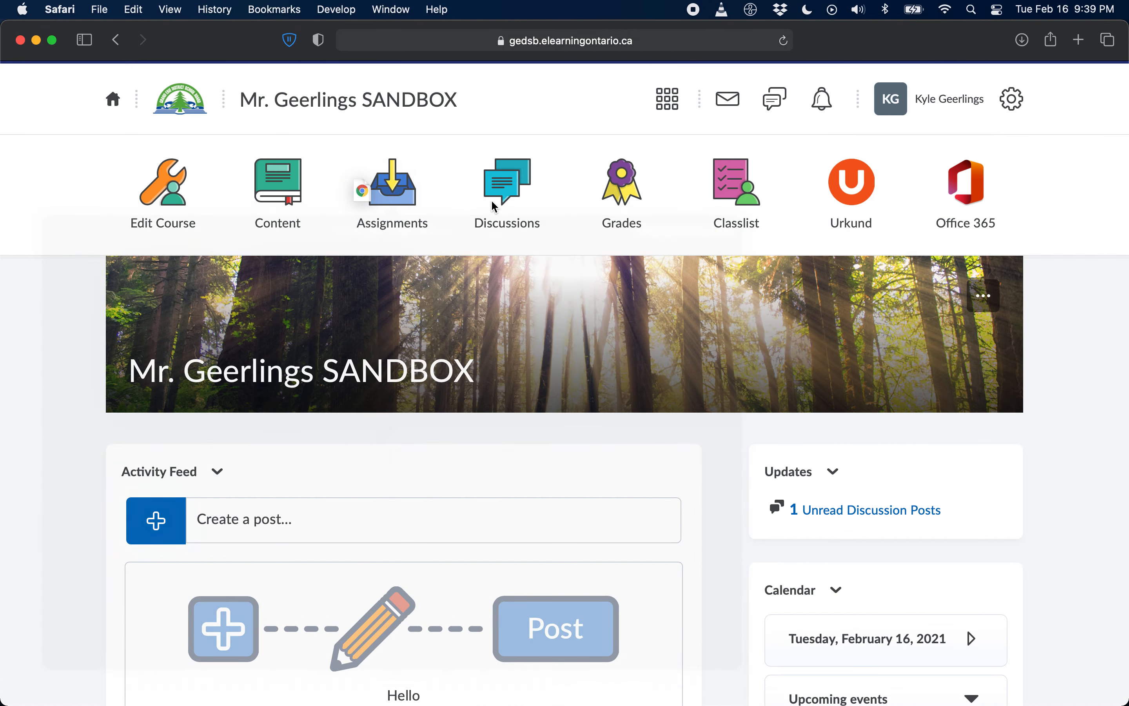
- Open the course discussions as the instructor and check the Weekly Learning Log topics for new student posts
{"action": "left_click", "coordinate": [503, 190]}
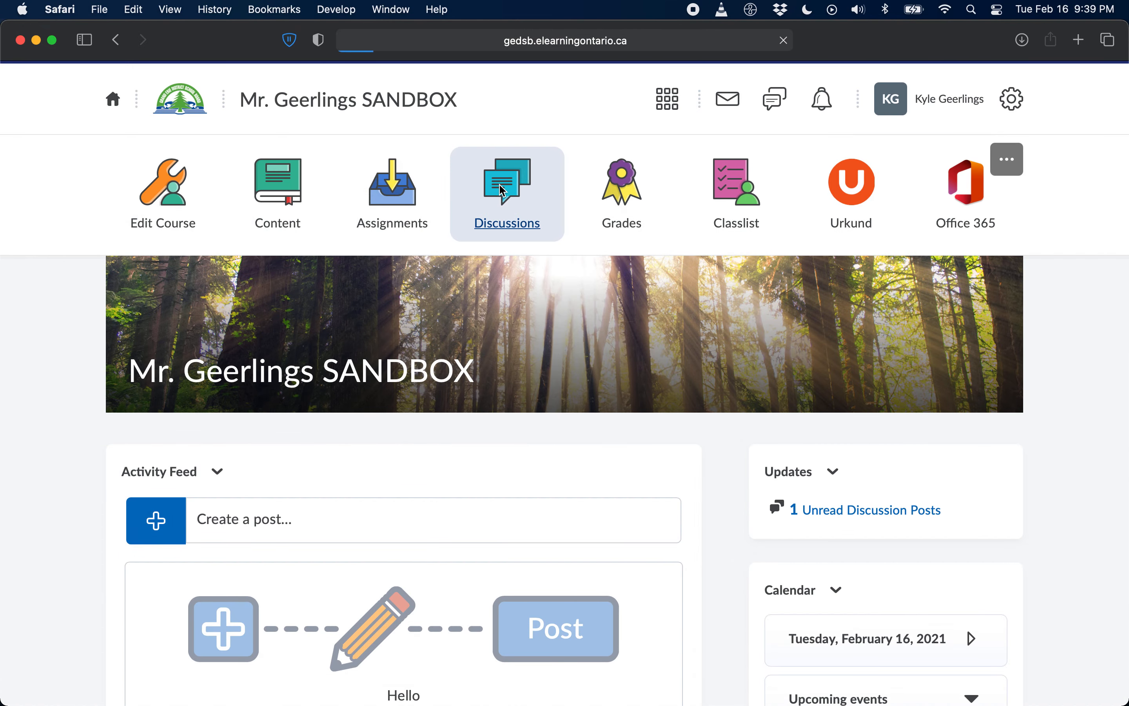
{"action": "scroll", "coordinate": [514, 411], "scroll_direction": "down", "scroll_amount": 10}
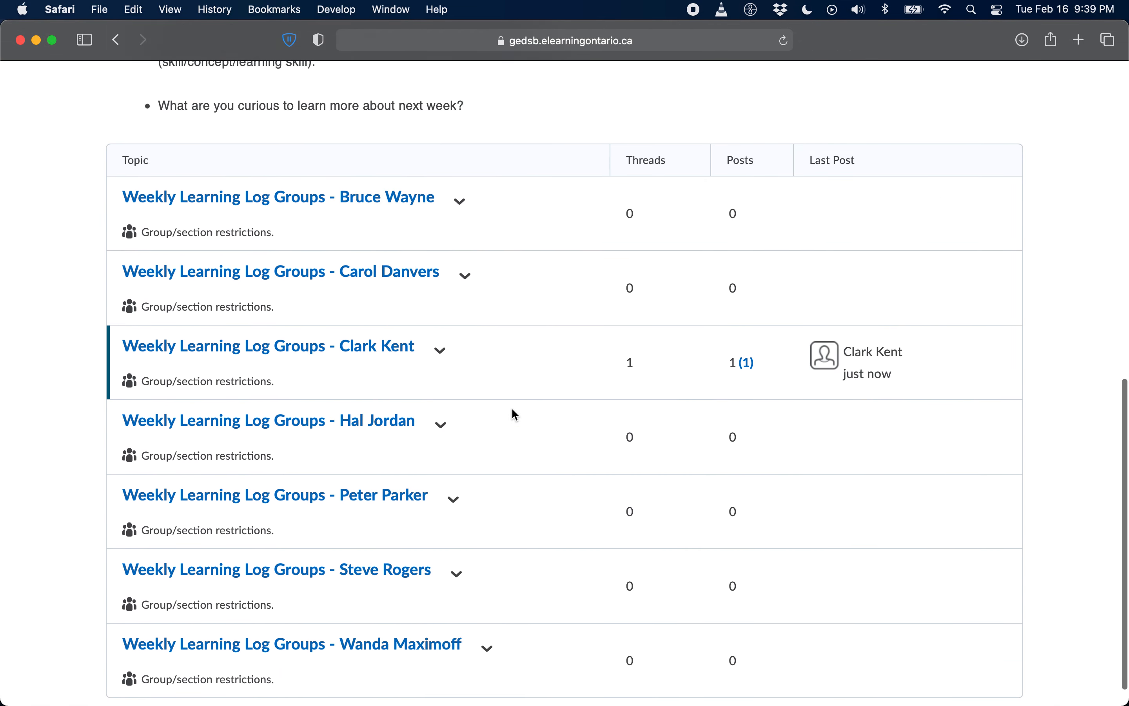
{"action": "scroll", "coordinate": [512, 409], "scroll_direction": "down", "scroll_amount": 1}
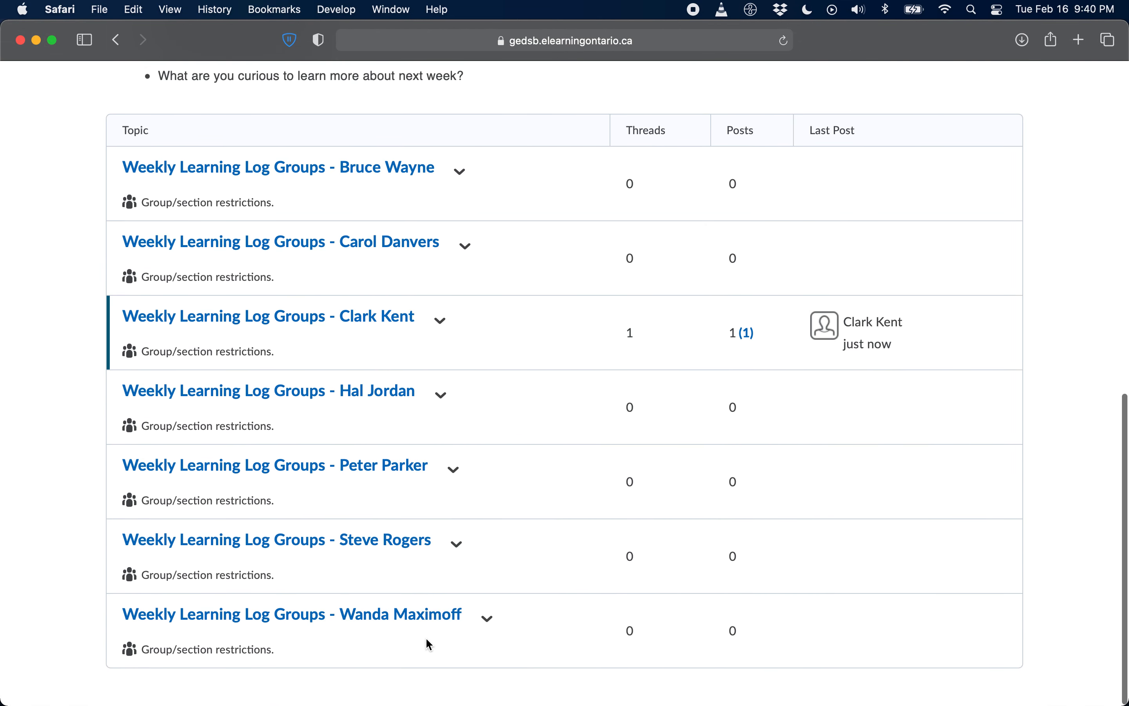
{"action": "scroll", "coordinate": [427, 650], "scroll_direction": "up", "scroll_amount": 1}
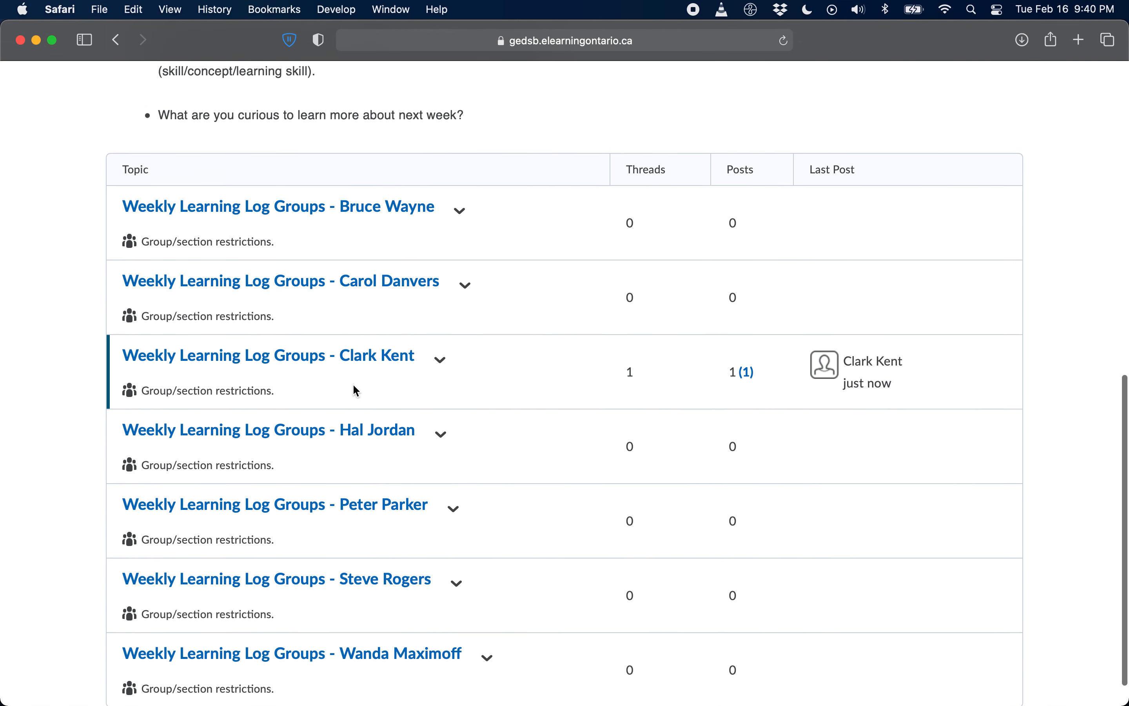
- Open the unread post in the student's learning log topic and read the full Week 1 Reflection thread
{"action": "left_click", "coordinate": [748, 373]}
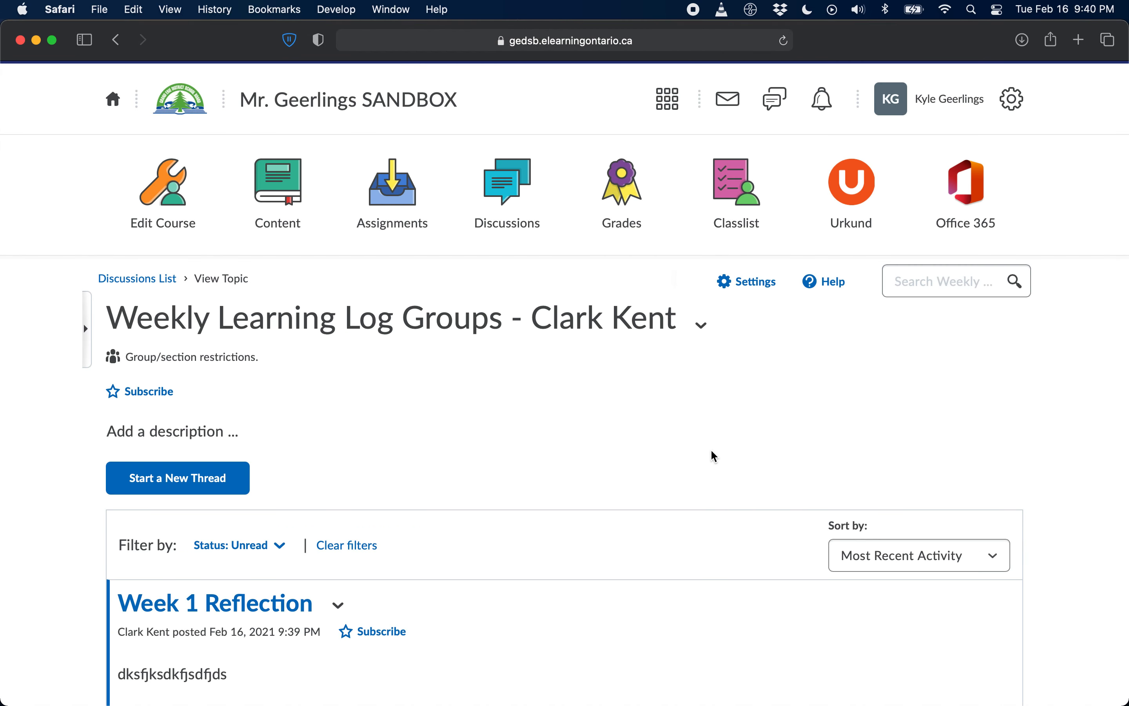
{"action": "scroll", "coordinate": [713, 456], "scroll_direction": "down", "scroll_amount": 2}
{"action": "scroll", "coordinate": [714, 455], "scroll_direction": "down", "scroll_amount": 2}
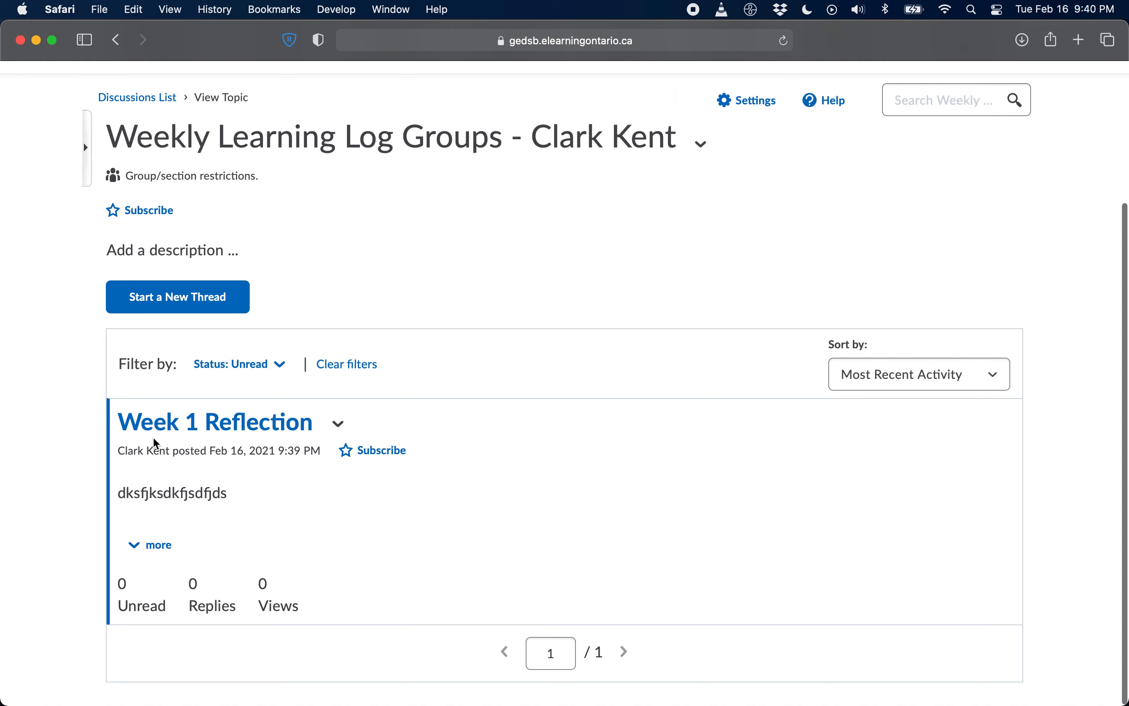
{"action": "left_click", "coordinate": [165, 432]}
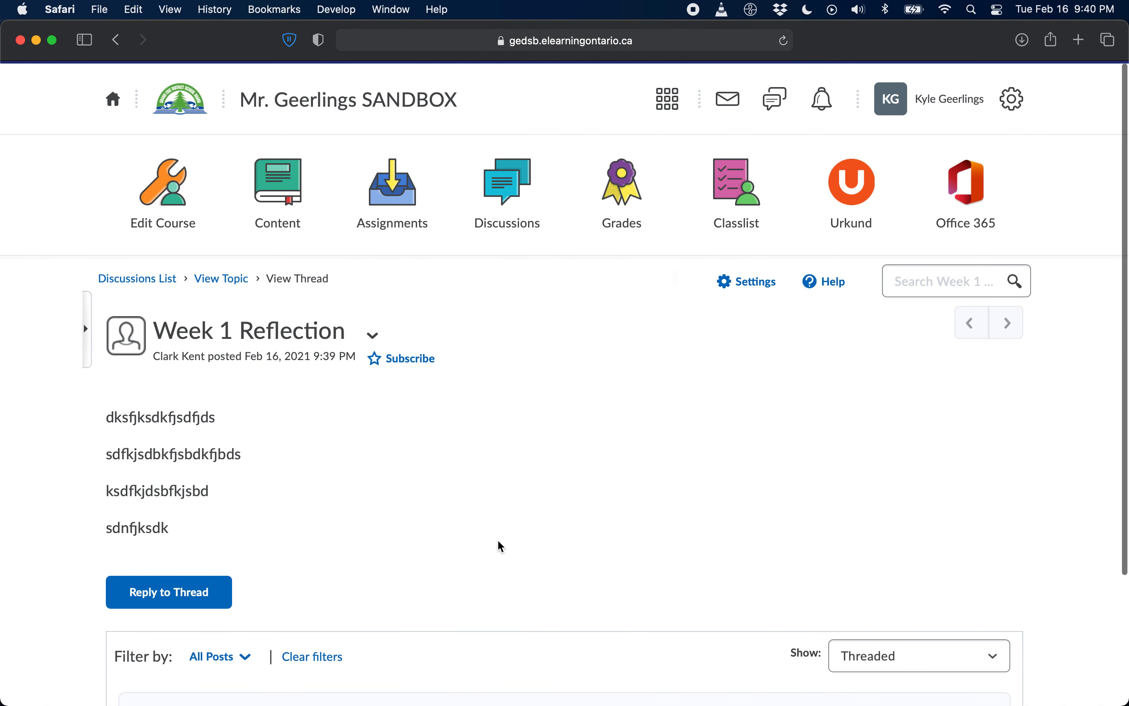
{"action": "scroll", "coordinate": [498, 544], "scroll_direction": "down", "scroll_amount": 2}
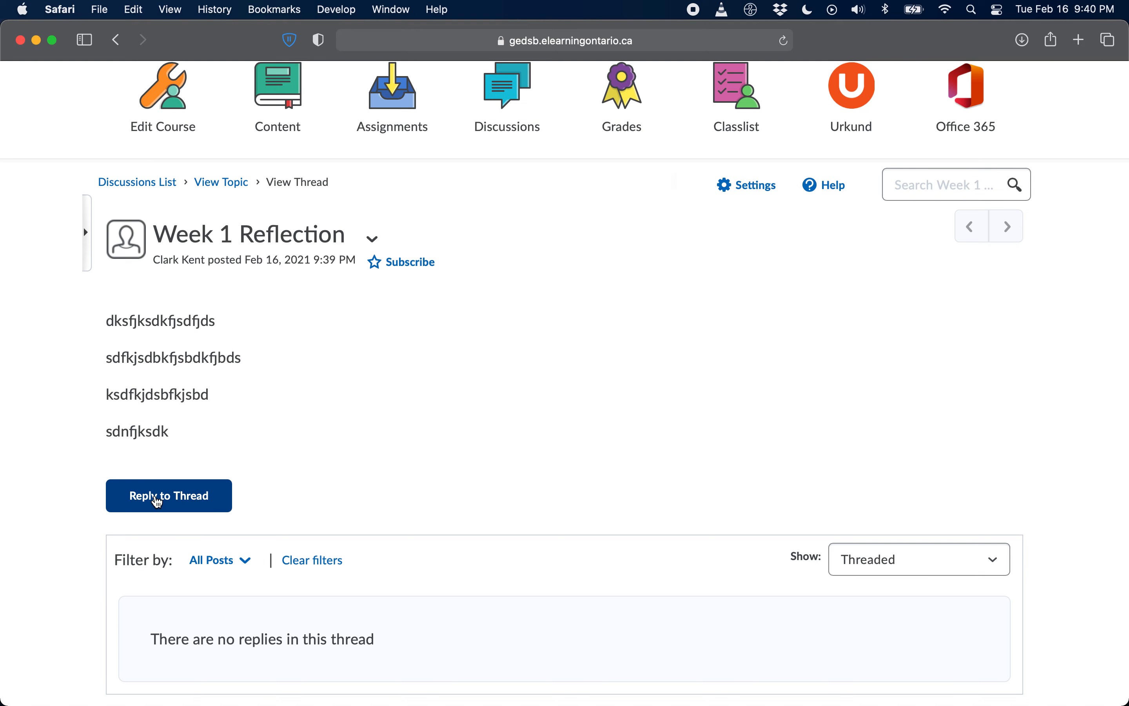
- Start a reply to the Week 1 Reflection thread, look over its media insertion options and cancel the empty reply
{"action": "left_click", "coordinate": [157, 502]}
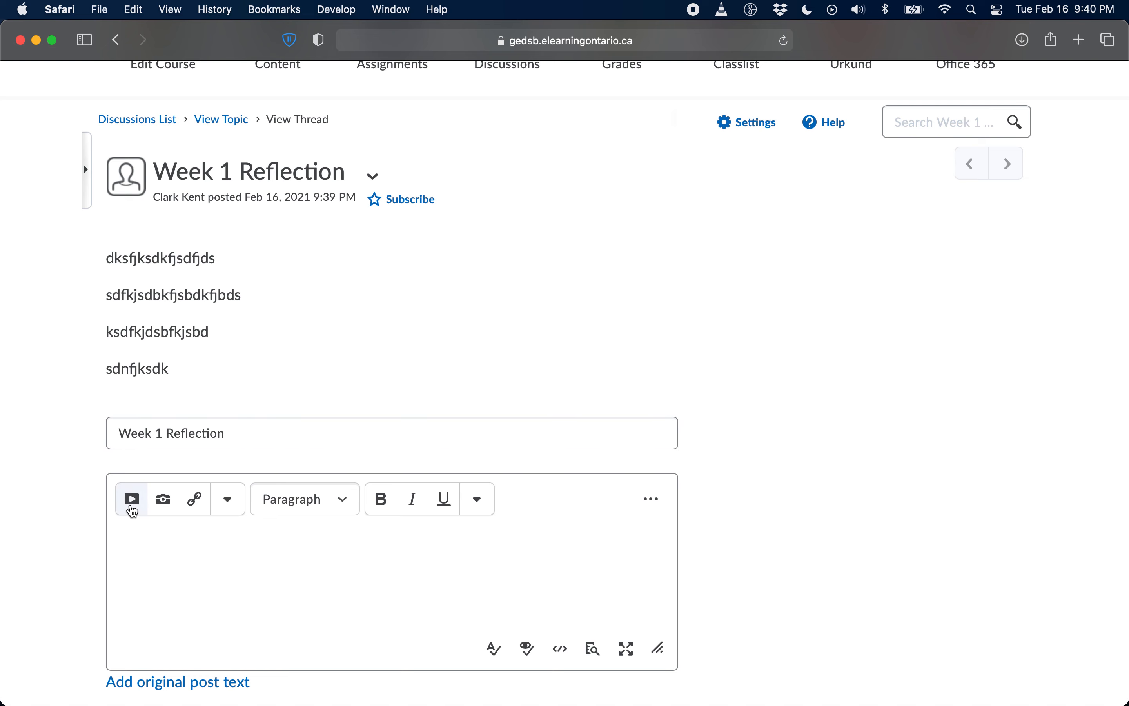
{"action": "left_click", "coordinate": [132, 503]}
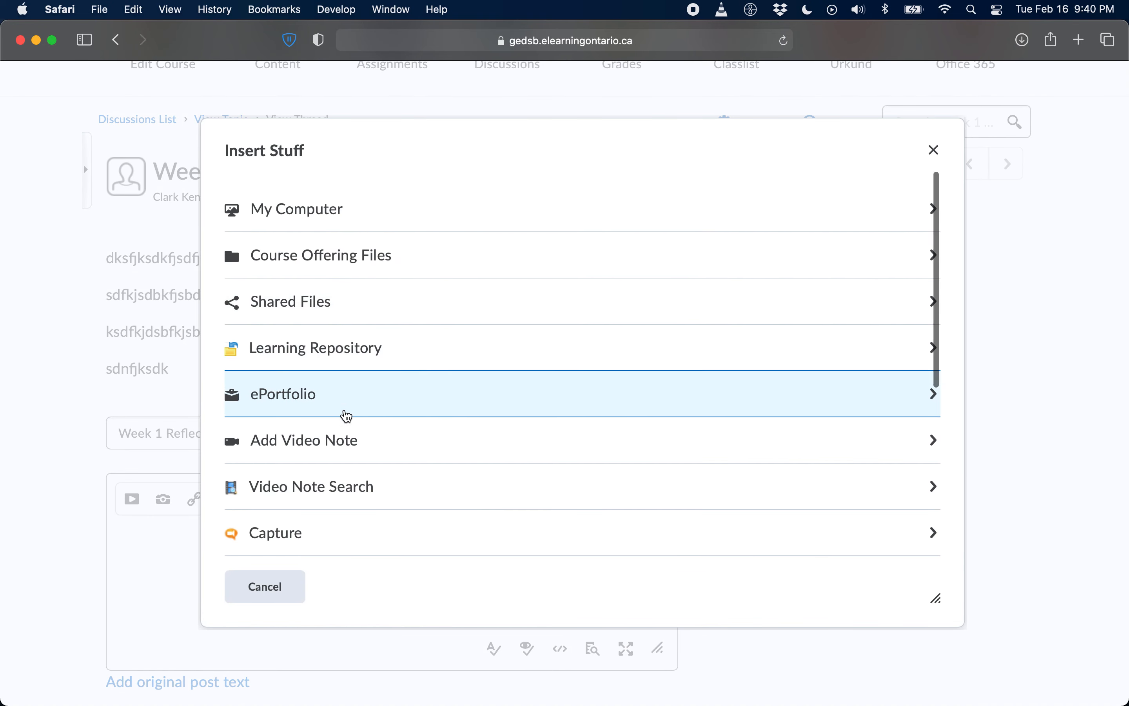
{"action": "scroll", "coordinate": [338, 413], "scroll_direction": "down", "scroll_amount": 1}
{"action": "left_click", "coordinate": [266, 587]}
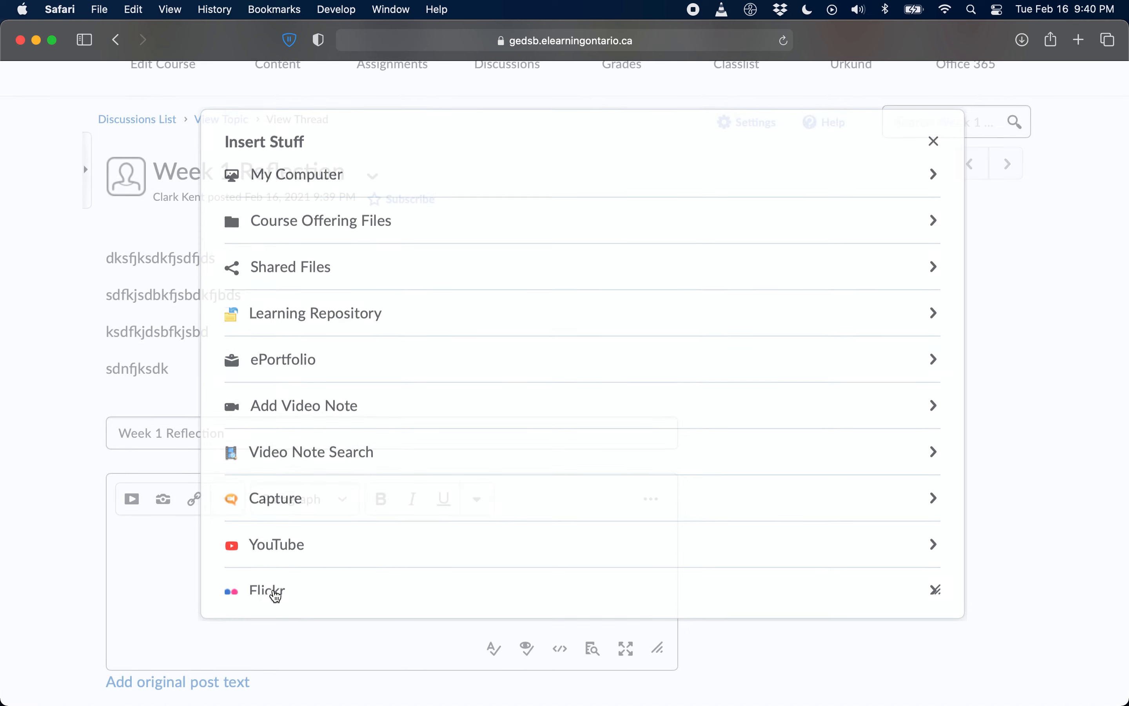
{"action": "scroll", "coordinate": [362, 460], "scroll_direction": "up", "scroll_amount": 1}
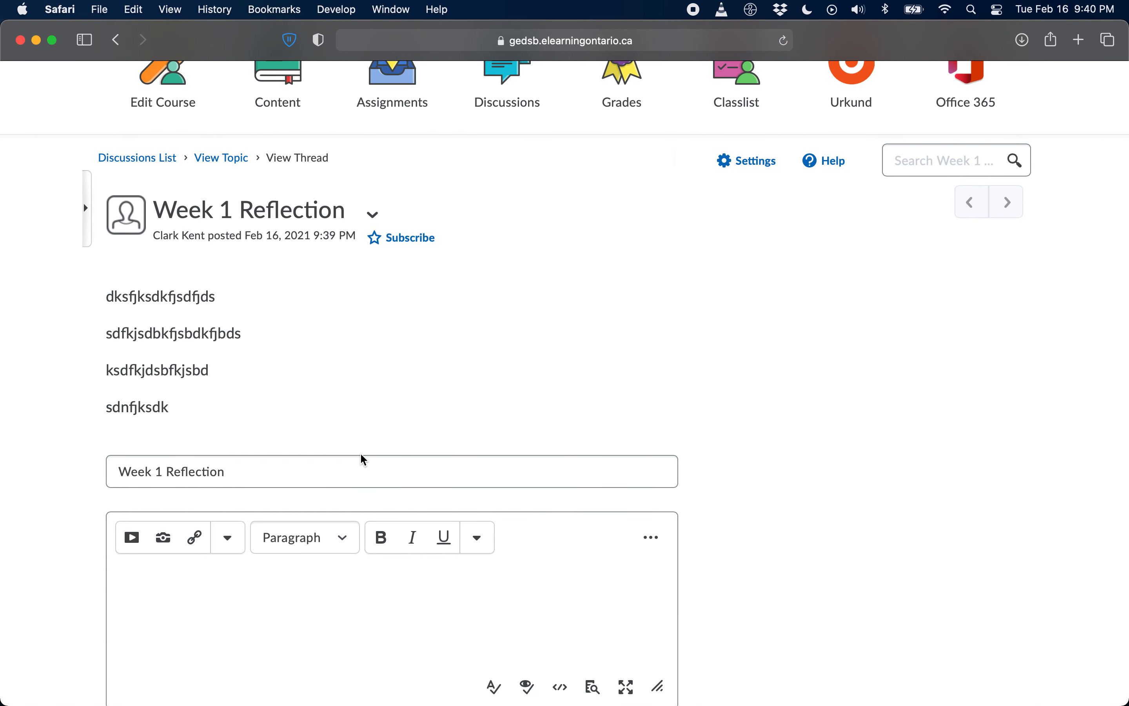
{"action": "scroll", "coordinate": [361, 458], "scroll_direction": "down", "scroll_amount": 2}
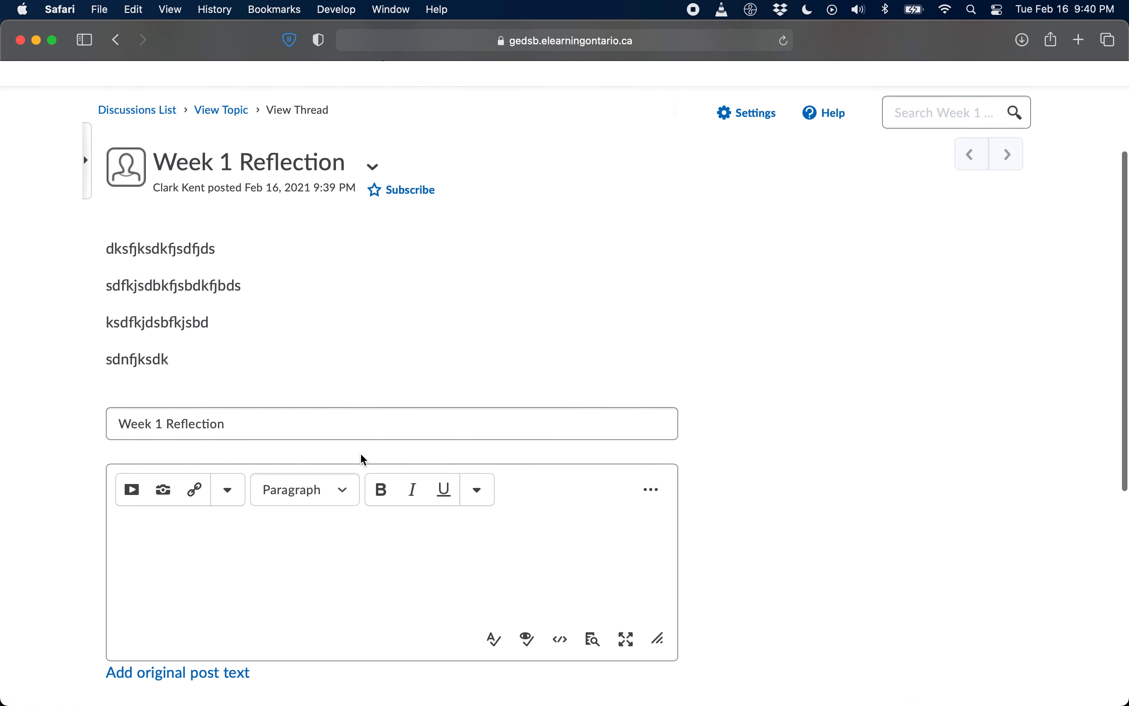
{"action": "scroll", "coordinate": [277, 563], "scroll_direction": "down", "scroll_amount": 3}
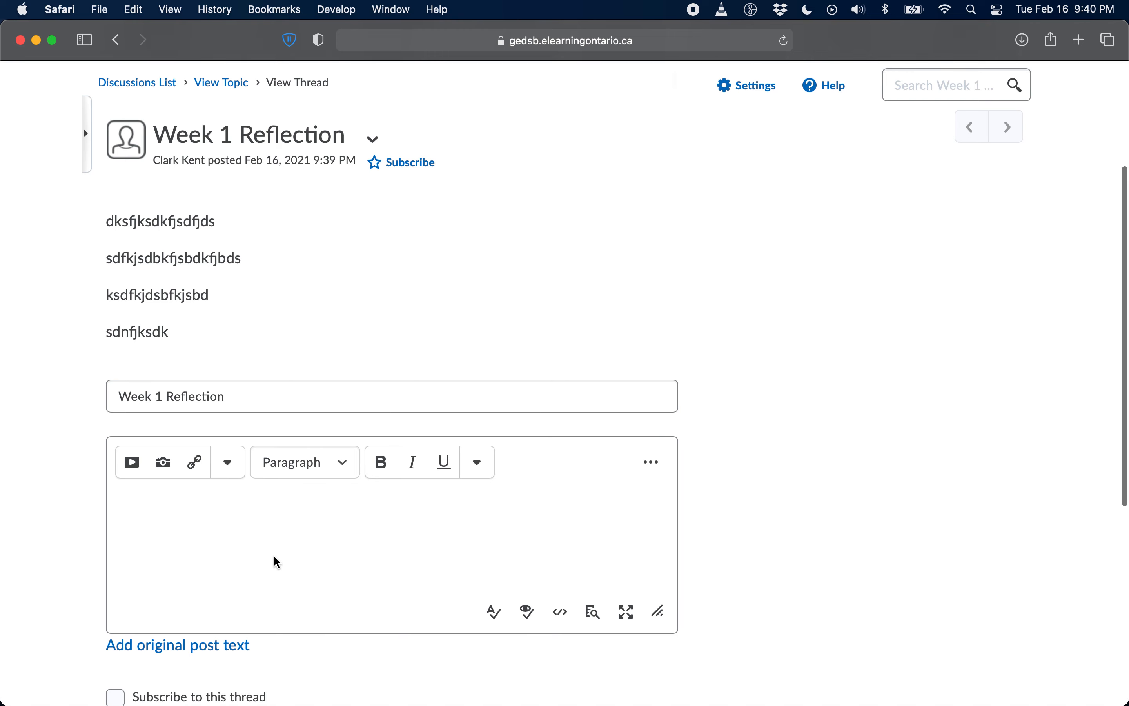
{"action": "scroll", "coordinate": [277, 563], "scroll_direction": "down", "scroll_amount": 3}
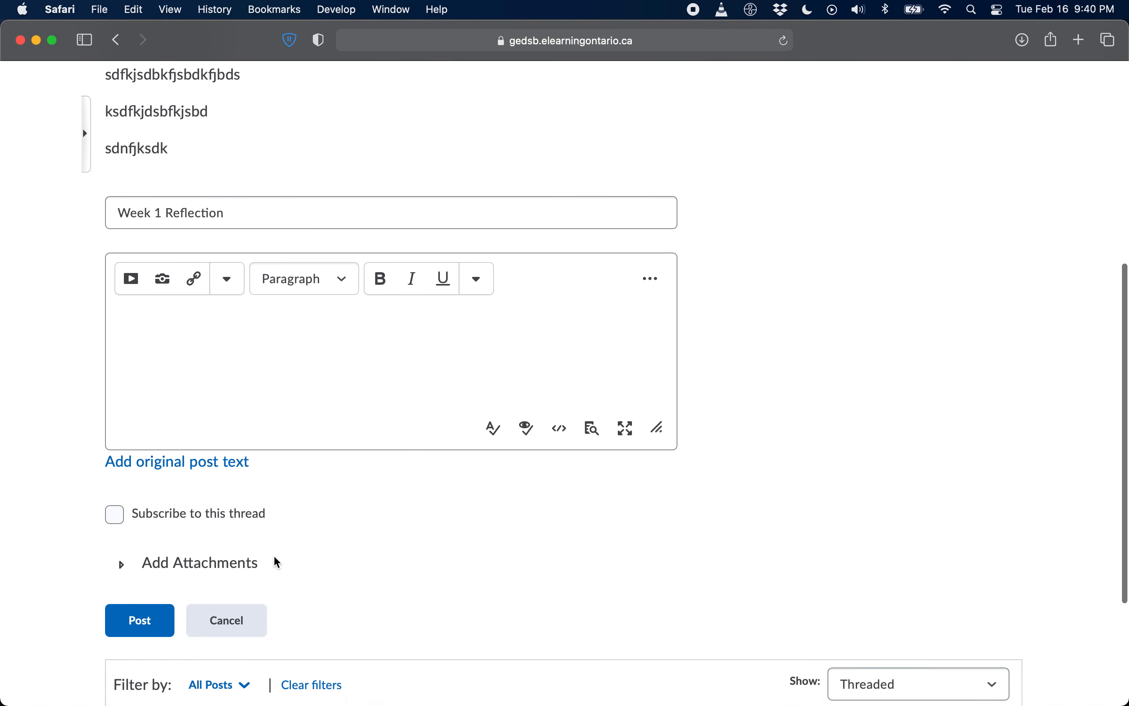
{"action": "left_click", "coordinate": [238, 627]}
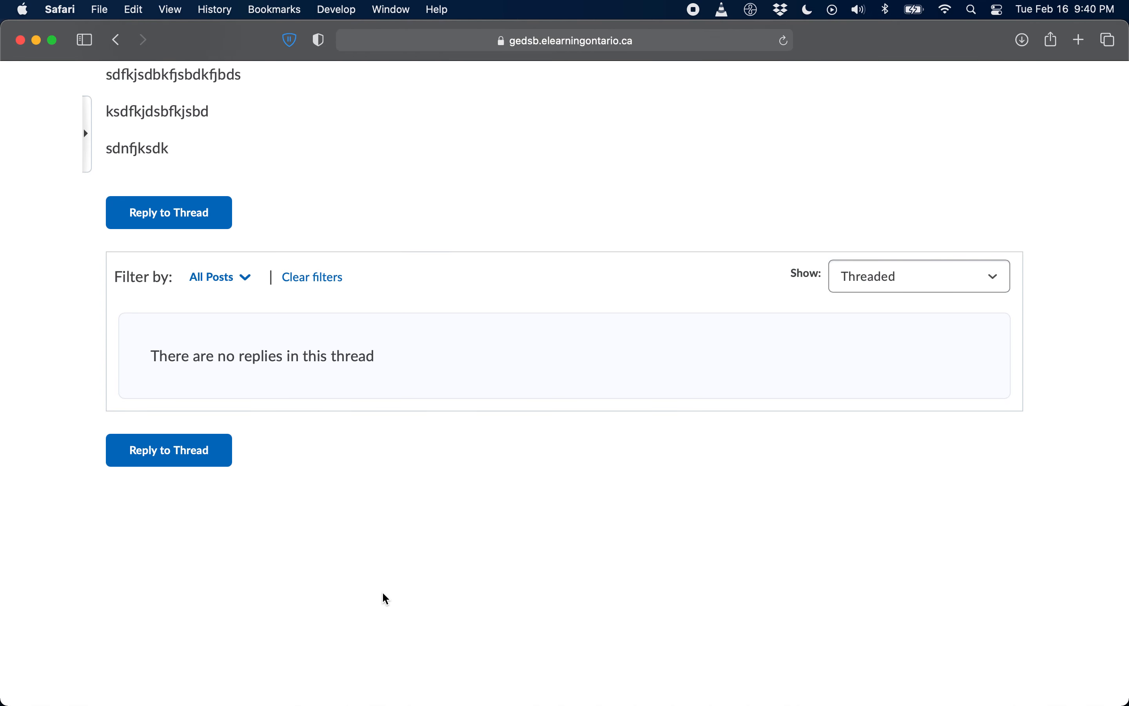
- Return to the discussions list and open the Weekly Learning Logs forum for editing
{"action": "scroll", "coordinate": [383, 598], "scroll_direction": "up", "scroll_amount": 10}
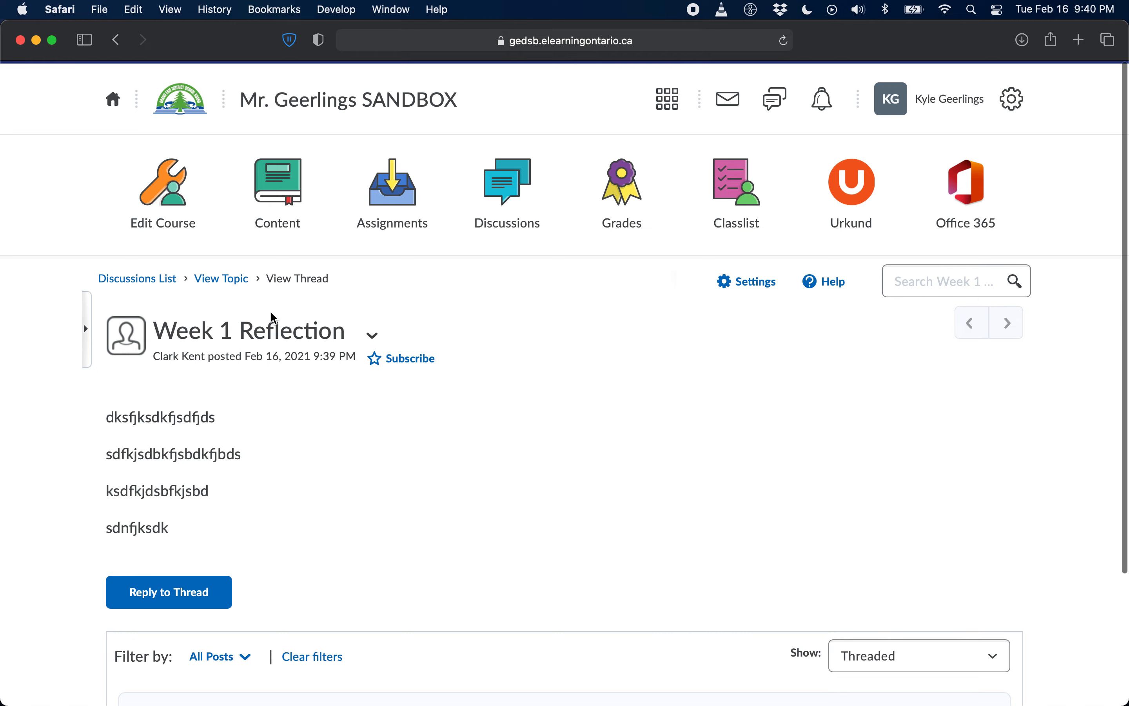
{"action": "left_click", "coordinate": [504, 213]}
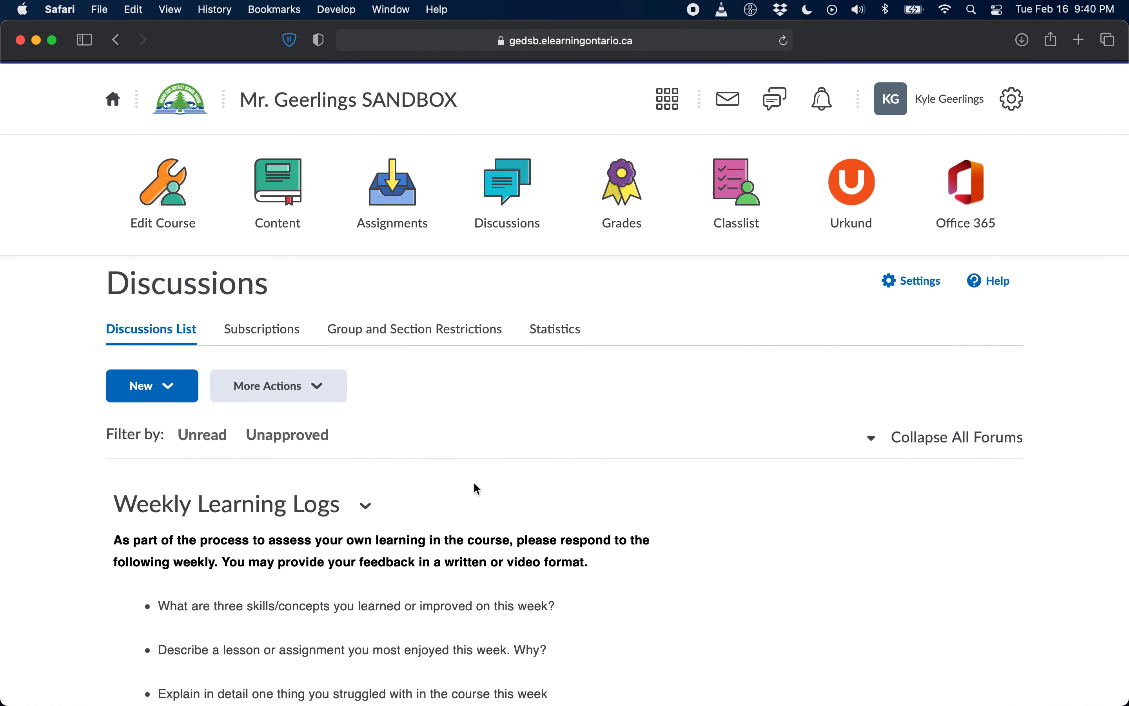
{"action": "scroll", "coordinate": [474, 485], "scroll_direction": "down", "scroll_amount": 3}
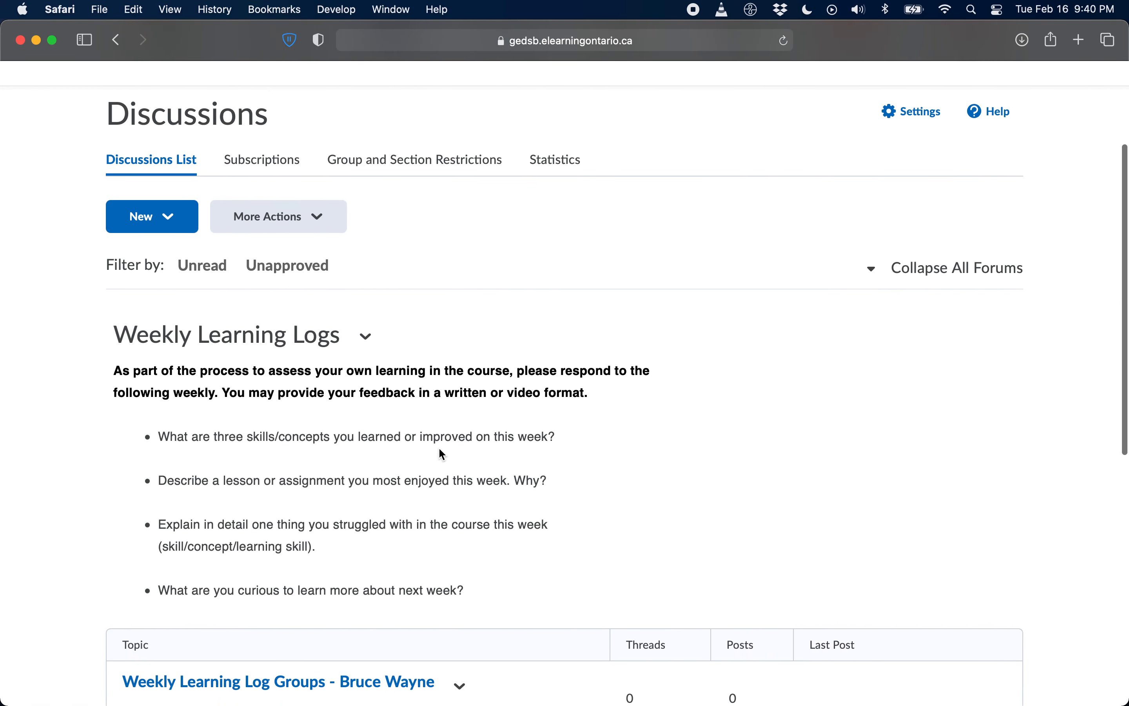
{"action": "left_click", "coordinate": [371, 348]}
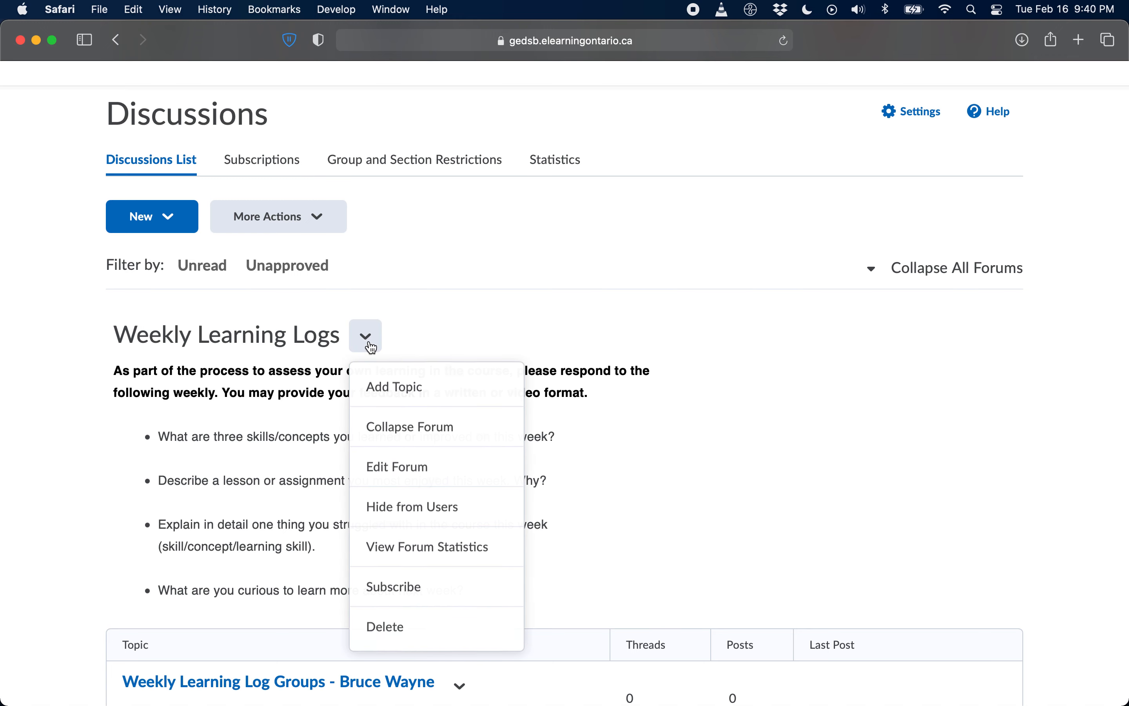
{"action": "left_click", "coordinate": [393, 469]}
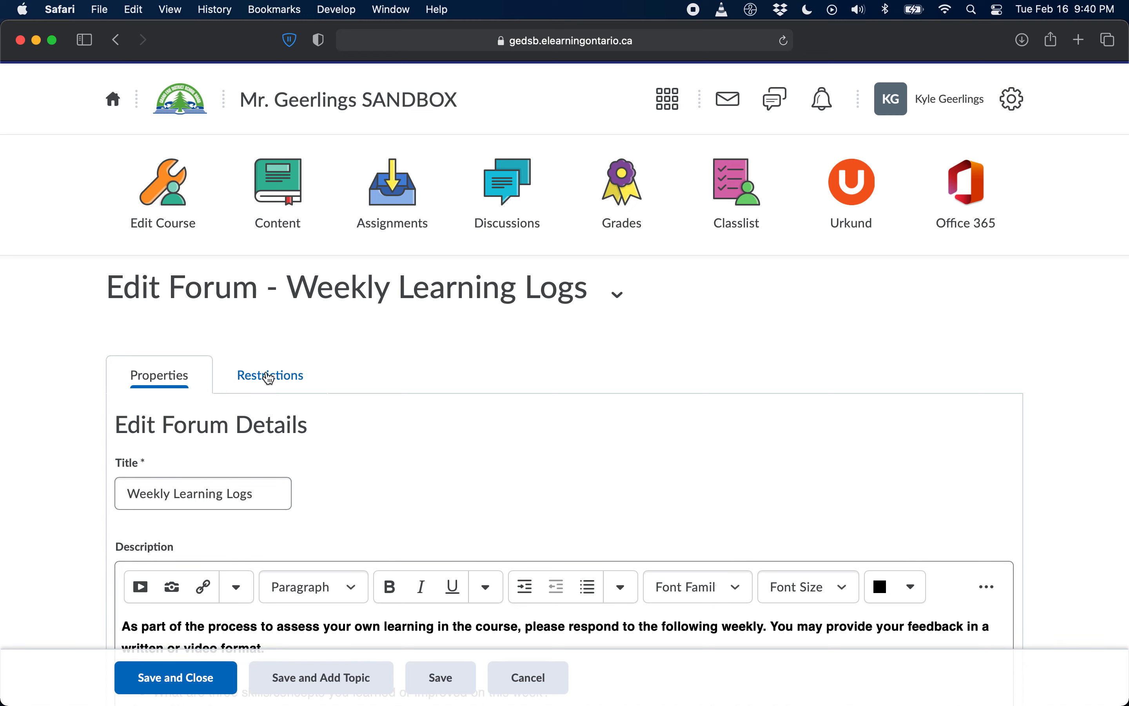
- Review the Weekly Learning Logs forum's restriction settings, including visibility, availability dates and locking options
{"action": "left_click", "coordinate": [270, 376]}
{"action": "scroll", "coordinate": [395, 487], "scroll_direction": "down", "scroll_amount": 3}
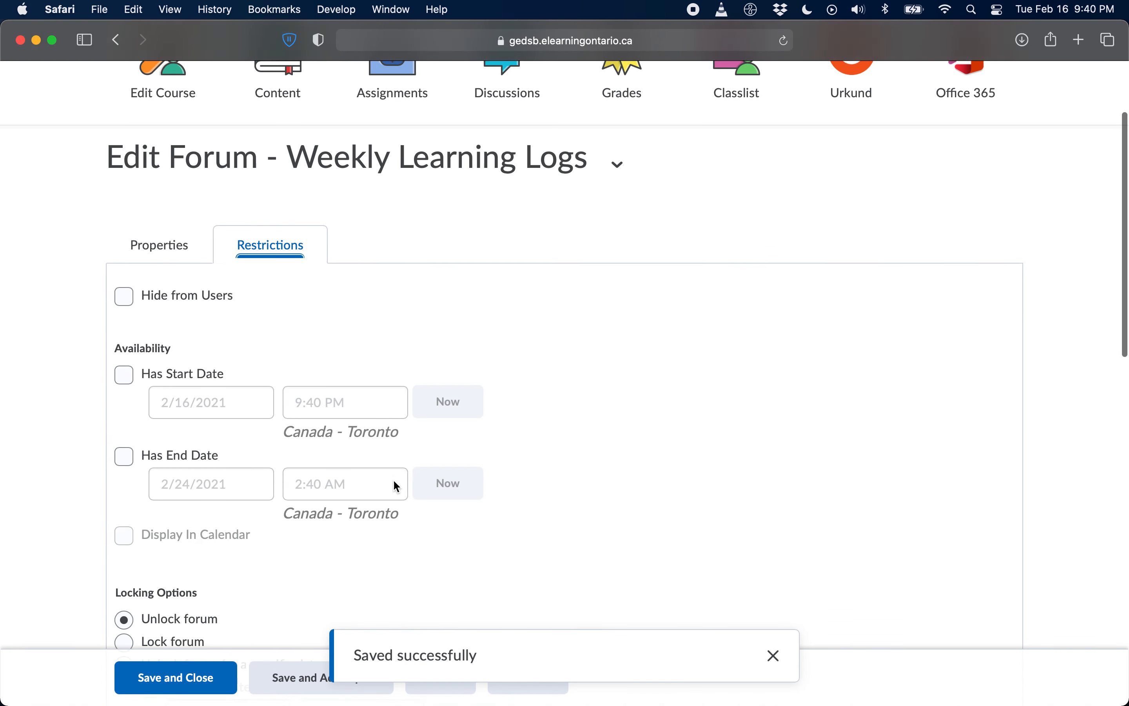
{"action": "scroll", "coordinate": [277, 474], "scroll_direction": "down", "scroll_amount": 2}
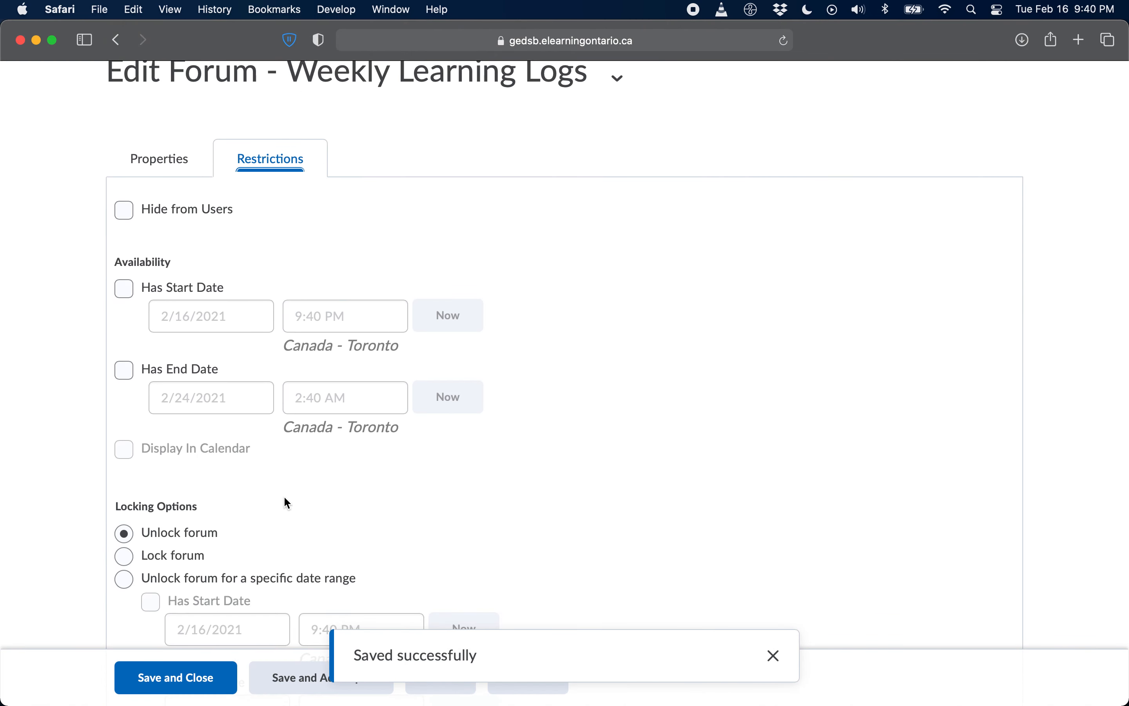
{"action": "scroll", "coordinate": [181, 536], "scroll_direction": "down", "scroll_amount": 3}
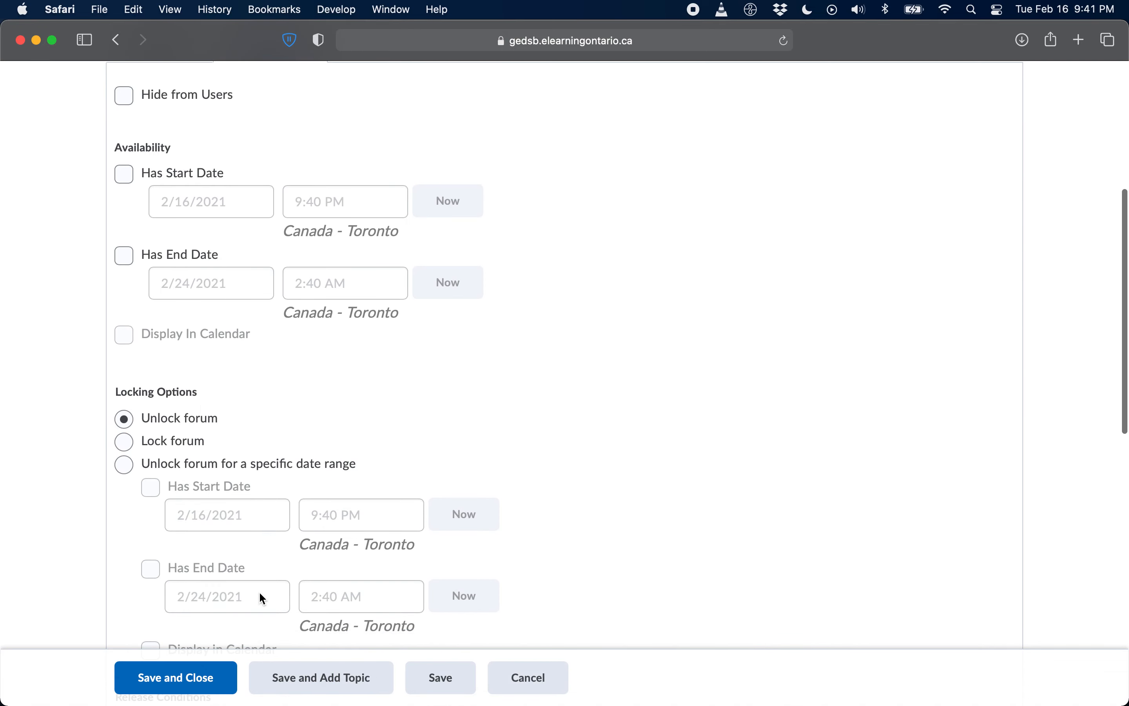
{"action": "scroll", "coordinate": [260, 597], "scroll_direction": "down", "scroll_amount": 2}
{"action": "scroll", "coordinate": [259, 598], "scroll_direction": "up", "scroll_amount": 3}
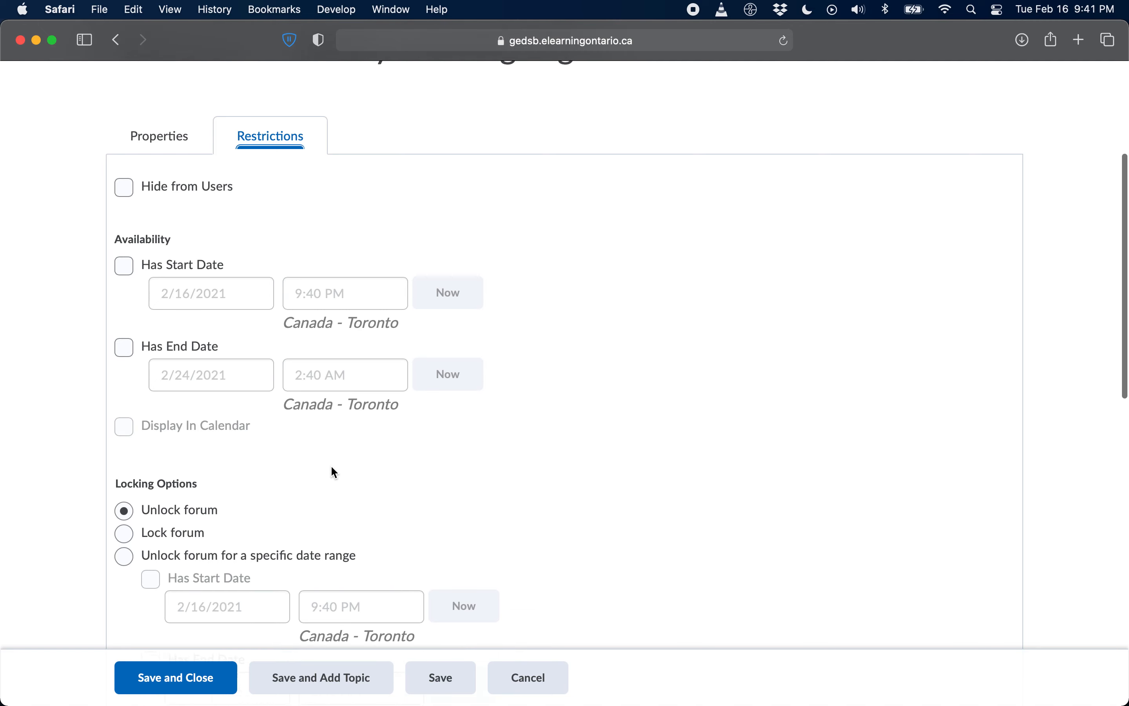
{"action": "scroll", "coordinate": [242, 489], "scroll_direction": "down", "scroll_amount": 5}
{"action": "scroll", "coordinate": [218, 303], "scroll_direction": "up", "scroll_amount": 3}
{"action": "scroll", "coordinate": [255, 193], "scroll_direction": "up", "scroll_amount": 4}
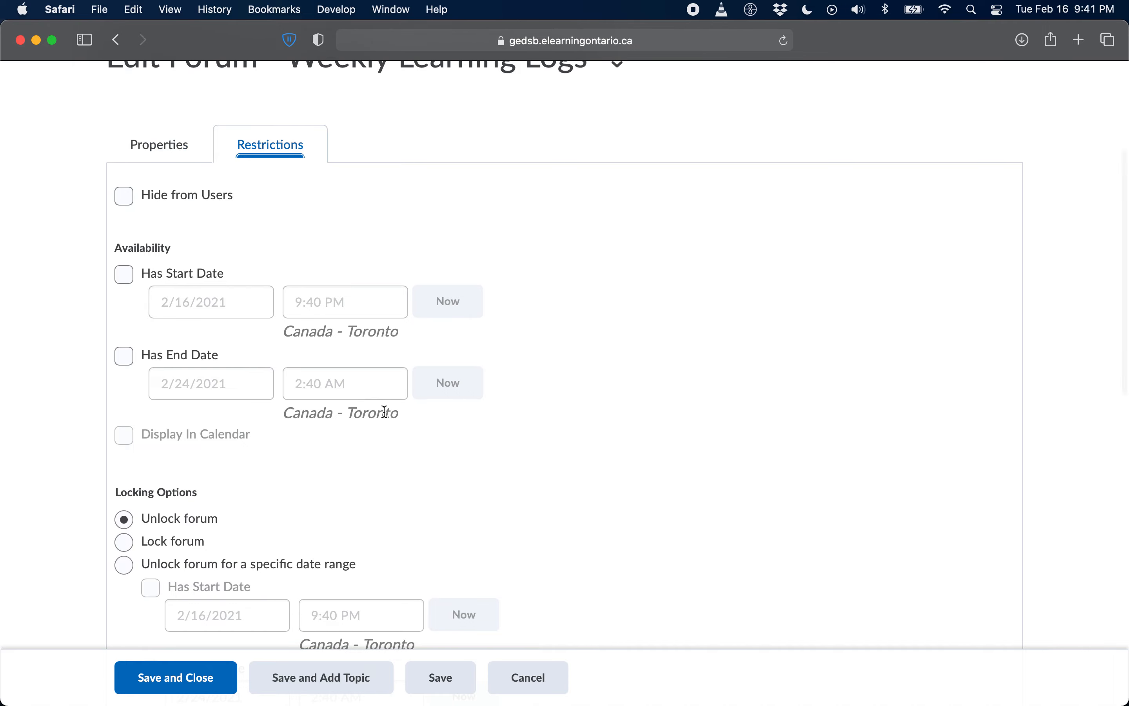
- Review the forum's properties, including its title, description and posting options
{"action": "left_click", "coordinate": [183, 159]}
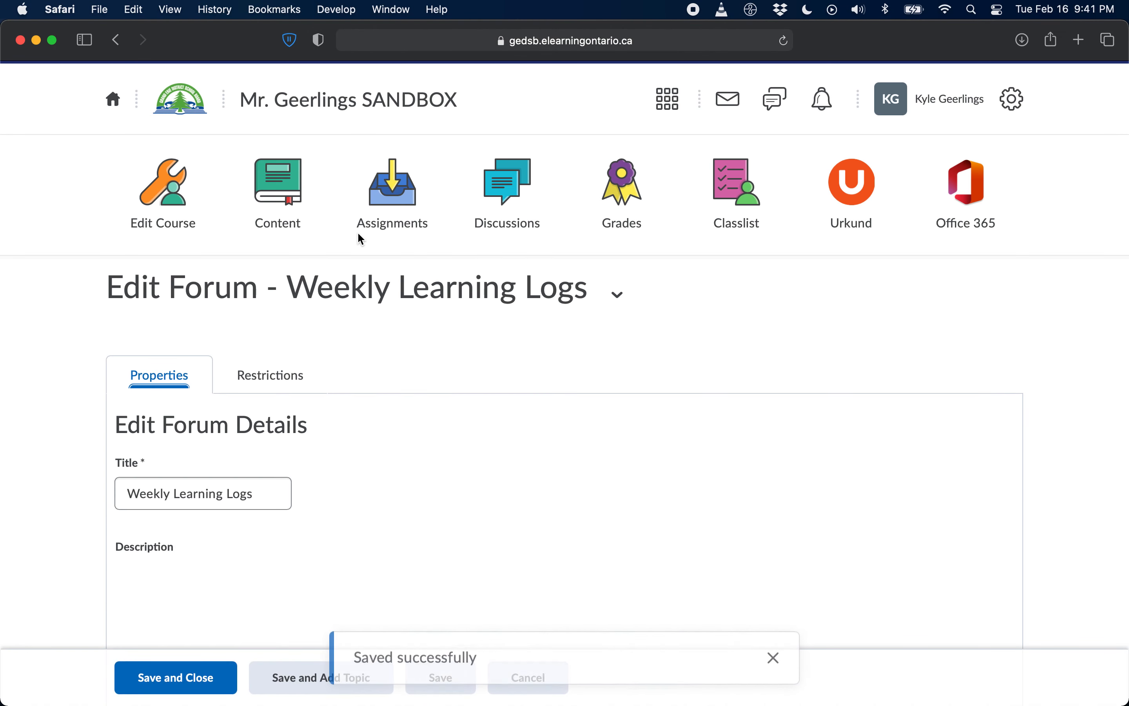
{"action": "scroll", "coordinate": [441, 470], "scroll_direction": "down", "scroll_amount": 4}
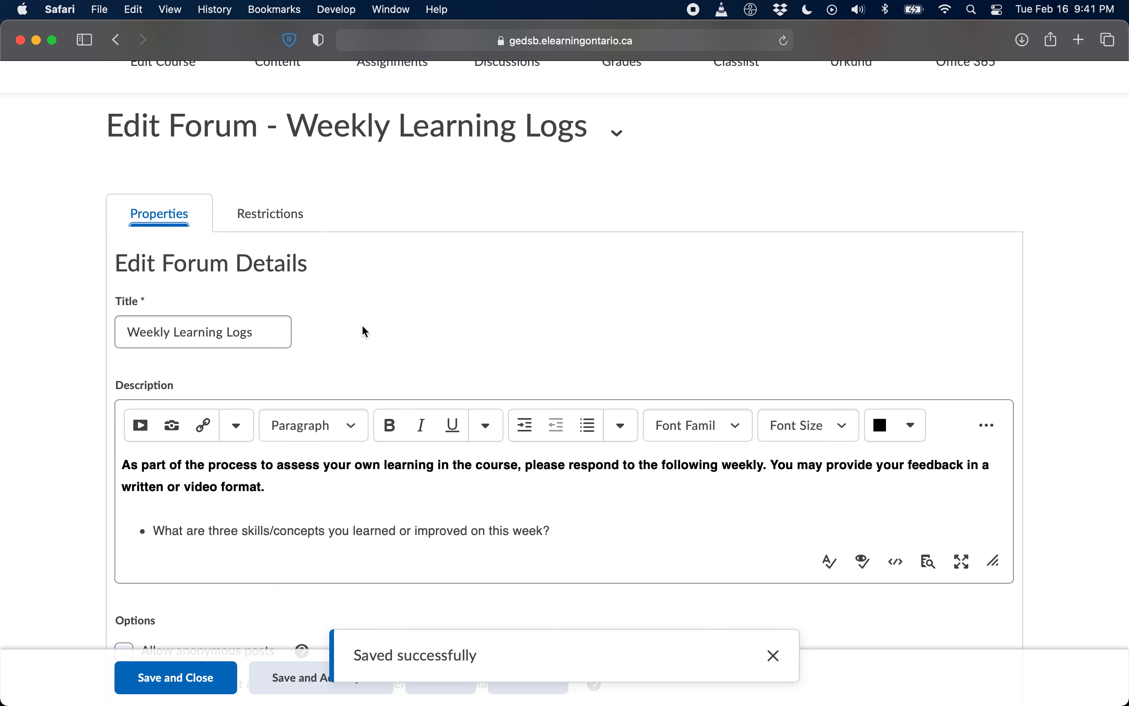
{"action": "scroll", "coordinate": [350, 380], "scroll_direction": "down", "scroll_amount": 1}
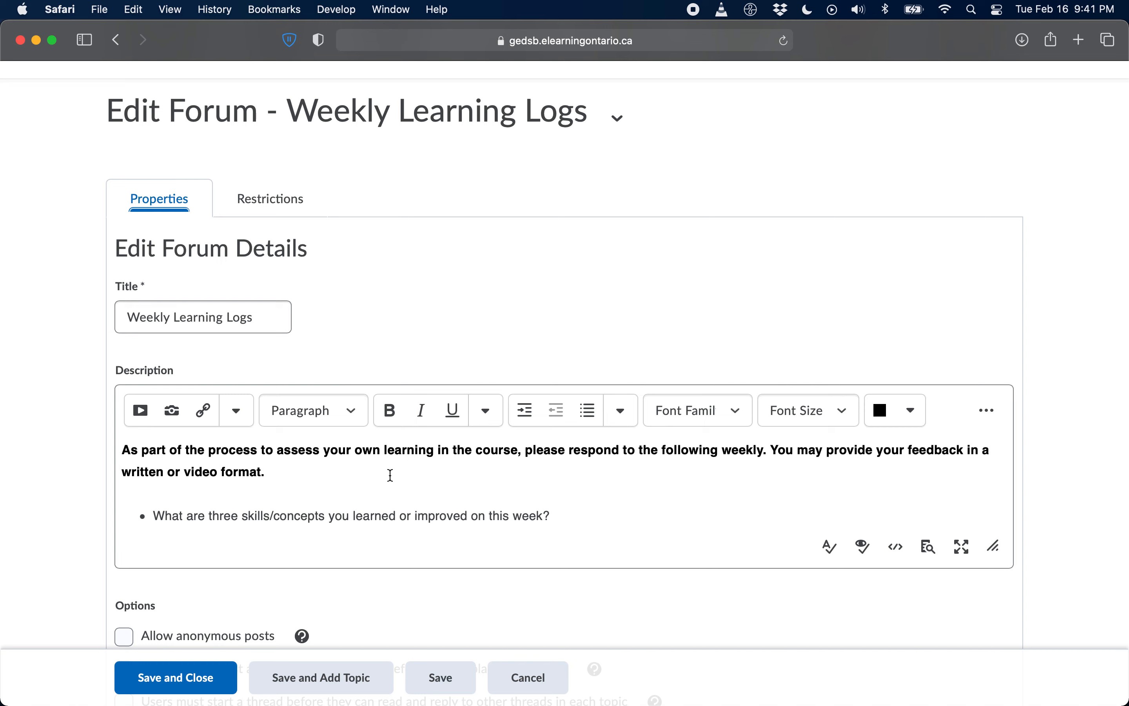
{"action": "scroll", "coordinate": [390, 471], "scroll_direction": "down", "scroll_amount": 2}
{"action": "scroll", "coordinate": [360, 339], "scroll_direction": "down", "scroll_amount": 2}
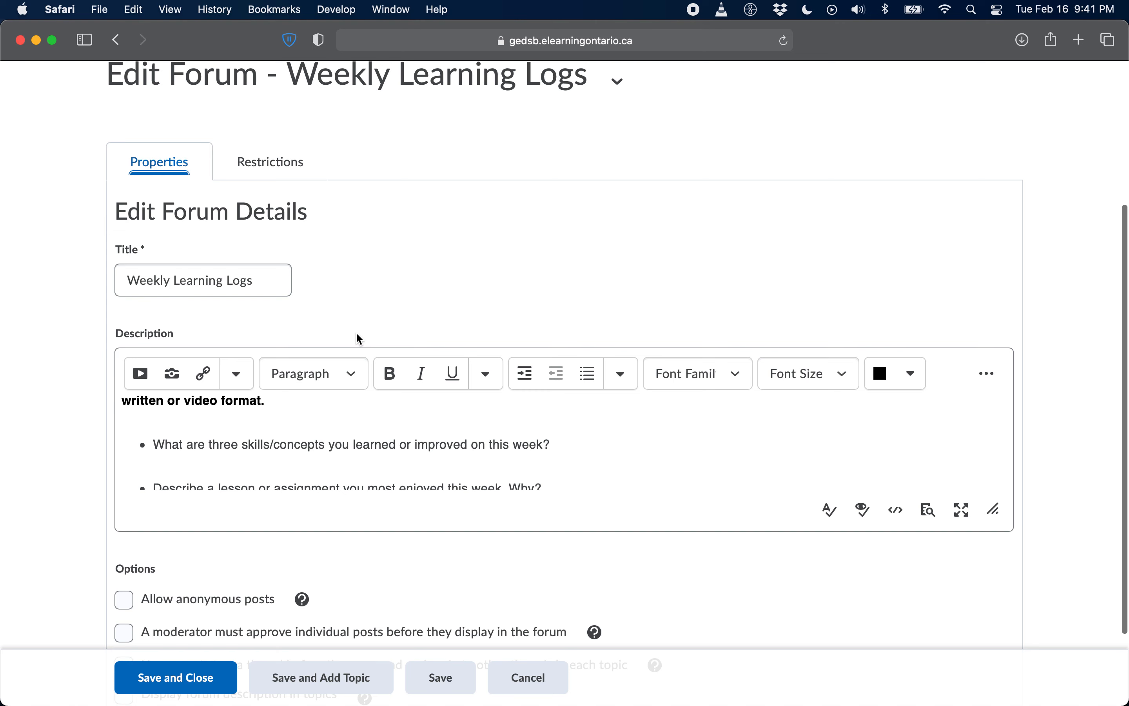
{"action": "scroll", "coordinate": [1053, 456], "scroll_direction": "down", "scroll_amount": 3}
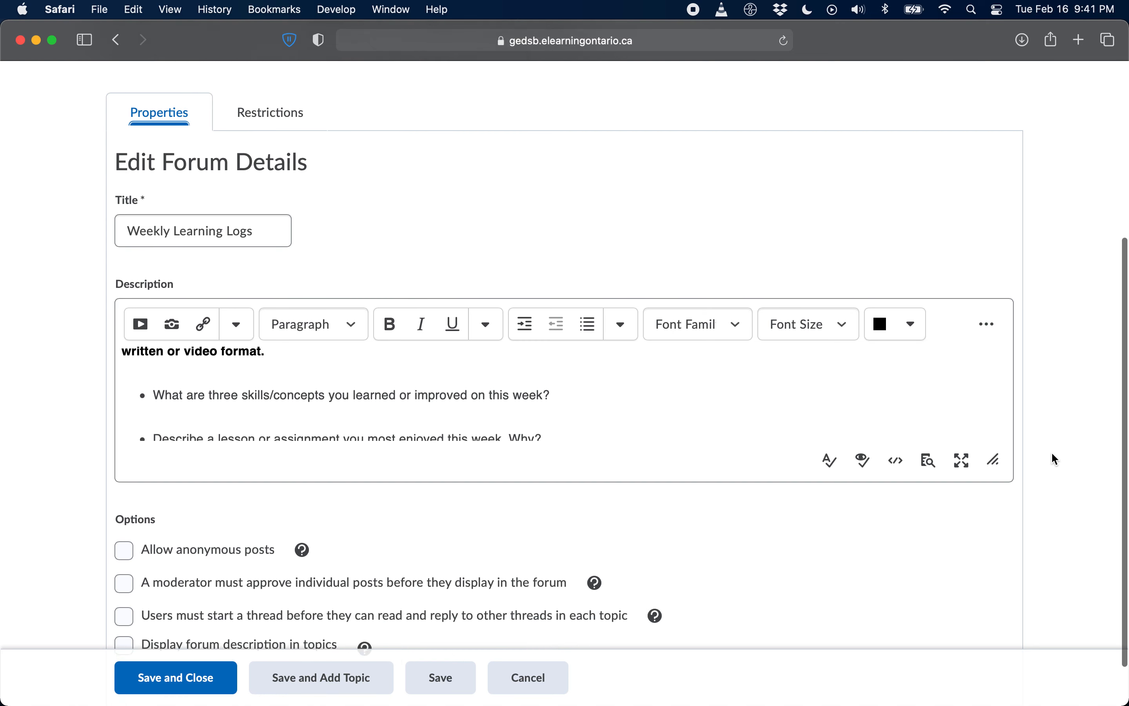
{"action": "scroll", "coordinate": [1052, 453], "scroll_direction": "up", "scroll_amount": 5}
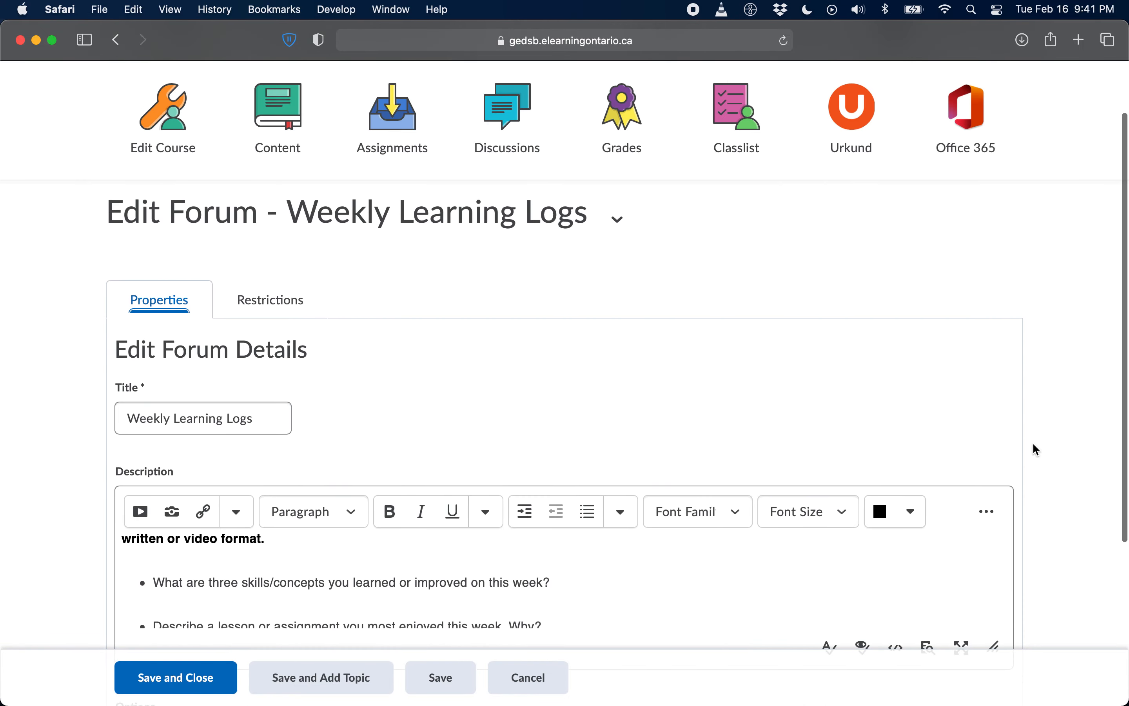
- Leave the forum editor by going back to the discussions list and its Weekly Learning Log topics
{"action": "scroll", "coordinate": [439, 421], "scroll_direction": "left", "scroll_amount": 5}
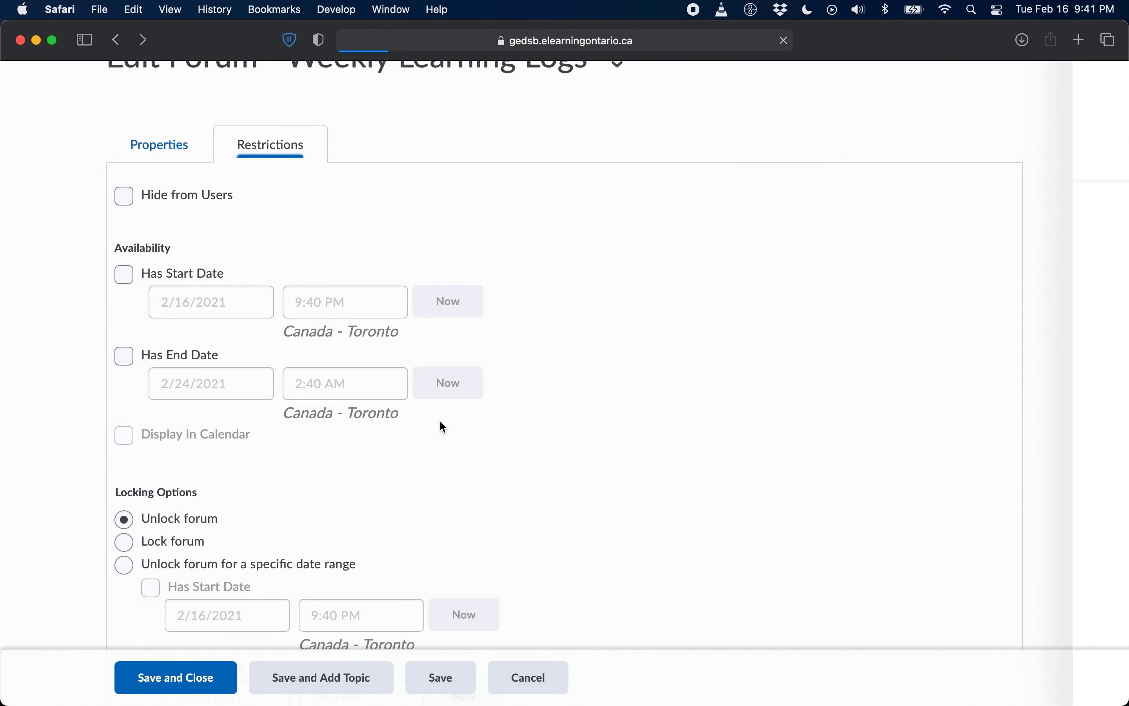
{"action": "scroll", "coordinate": [439, 421], "scroll_direction": "left", "scroll_amount": 5}
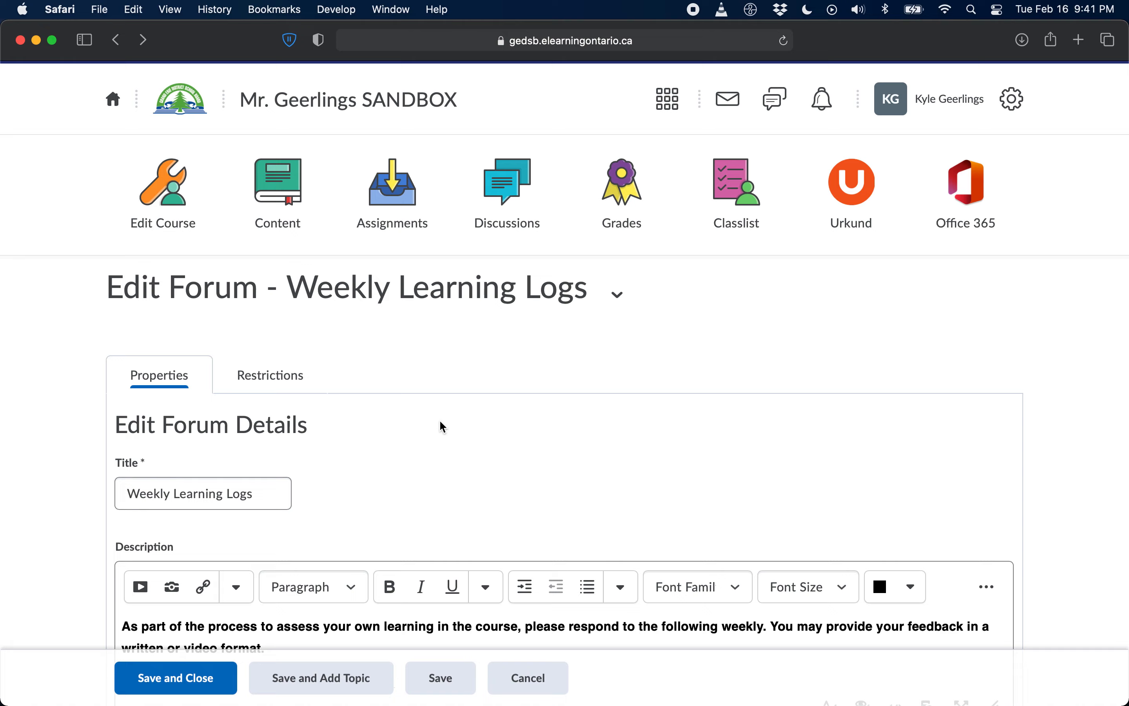
{"action": "scroll", "coordinate": [439, 421], "scroll_direction": "left", "scroll_amount": 5}
{"action": "scroll", "coordinate": [439, 419], "scroll_direction": "down", "scroll_amount": 5}
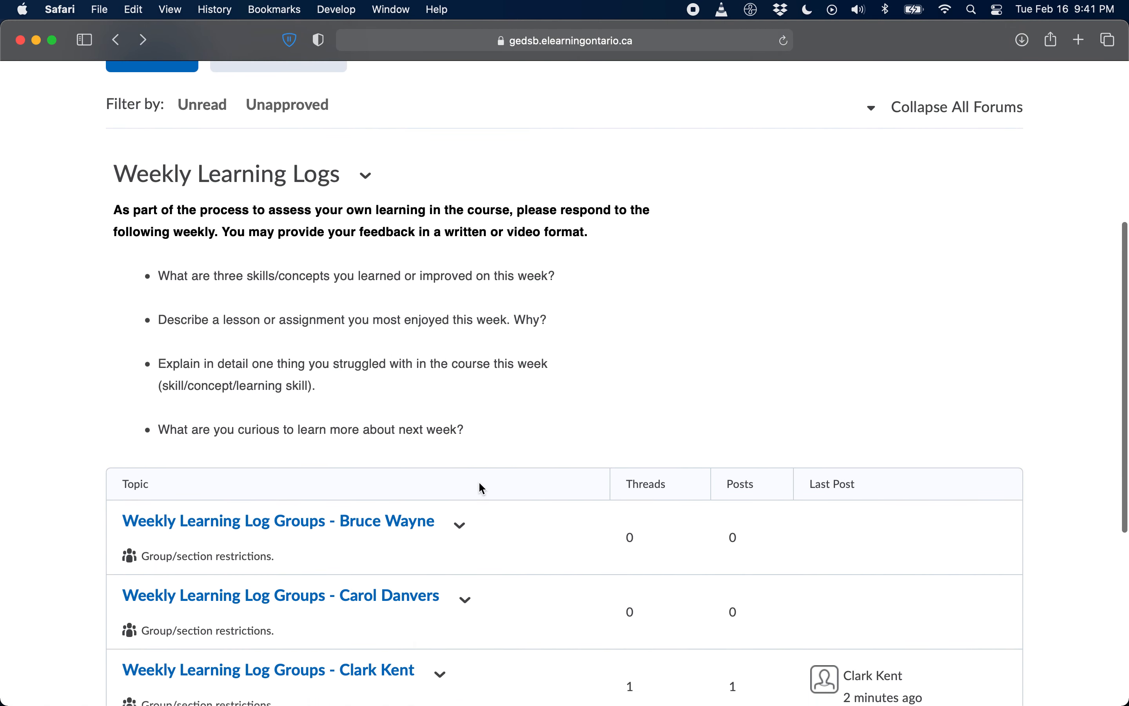
- Open the first student's Weekly Learning Log topic for editing and bring up its assessment settings
{"action": "left_click", "coordinate": [460, 446]}
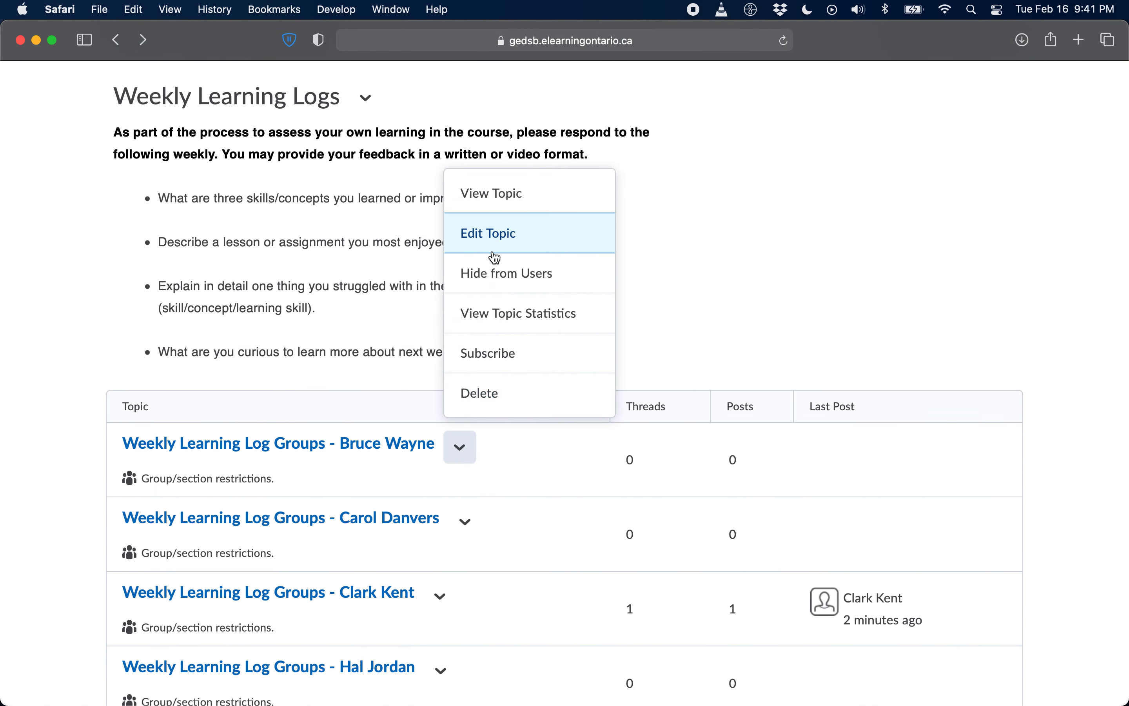
{"action": "left_click", "coordinate": [413, 488]}
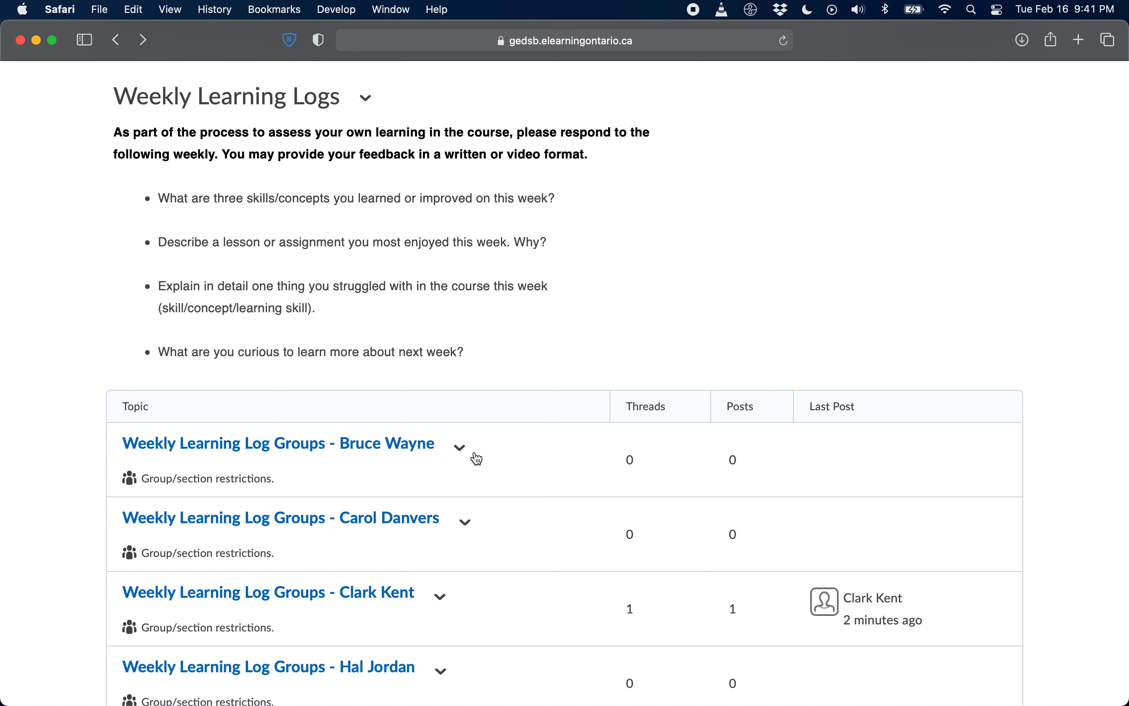
{"action": "left_click", "coordinate": [462, 451]}
{"action": "left_click", "coordinate": [505, 233]}
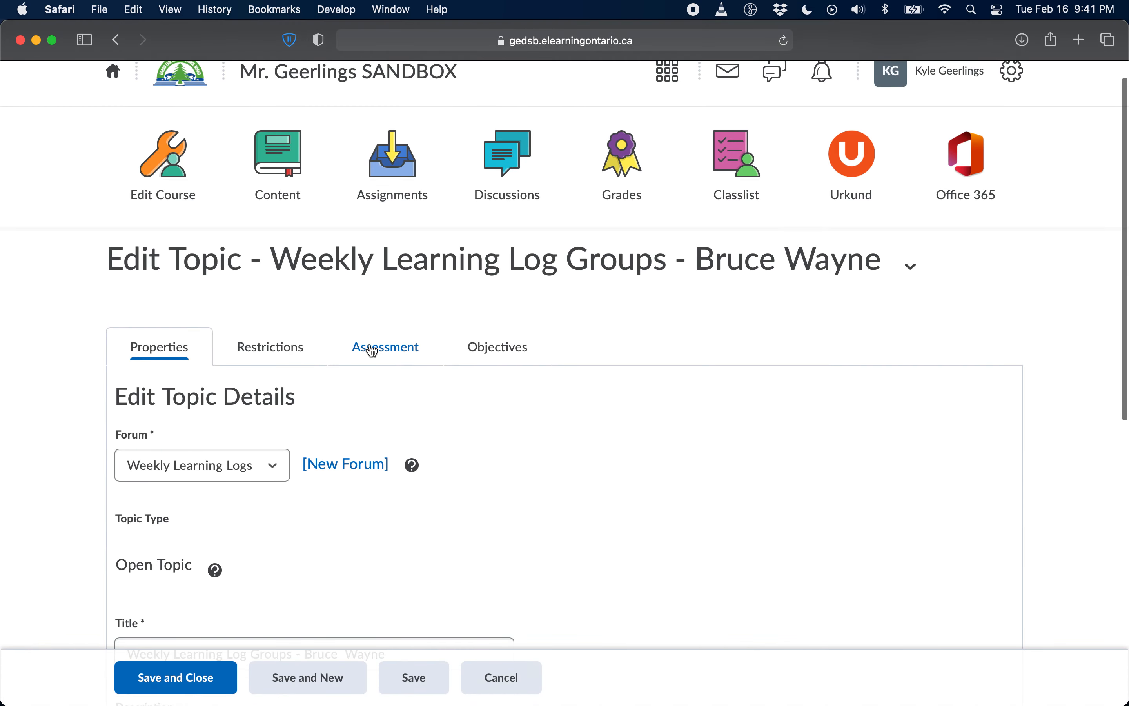
{"action": "left_click", "coordinate": [376, 349]}
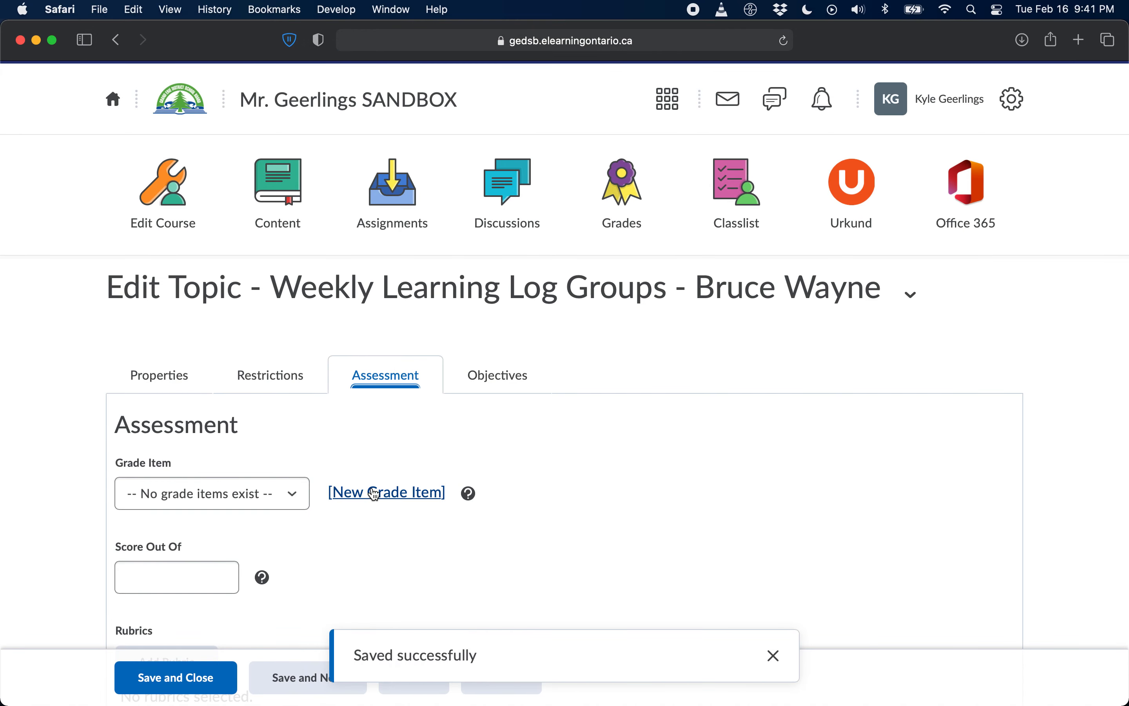
- Look over the topic's grade item, score and rubric options, and save and close the topic
{"action": "scroll", "coordinate": [290, 647], "scroll_direction": "down", "scroll_amount": 5}
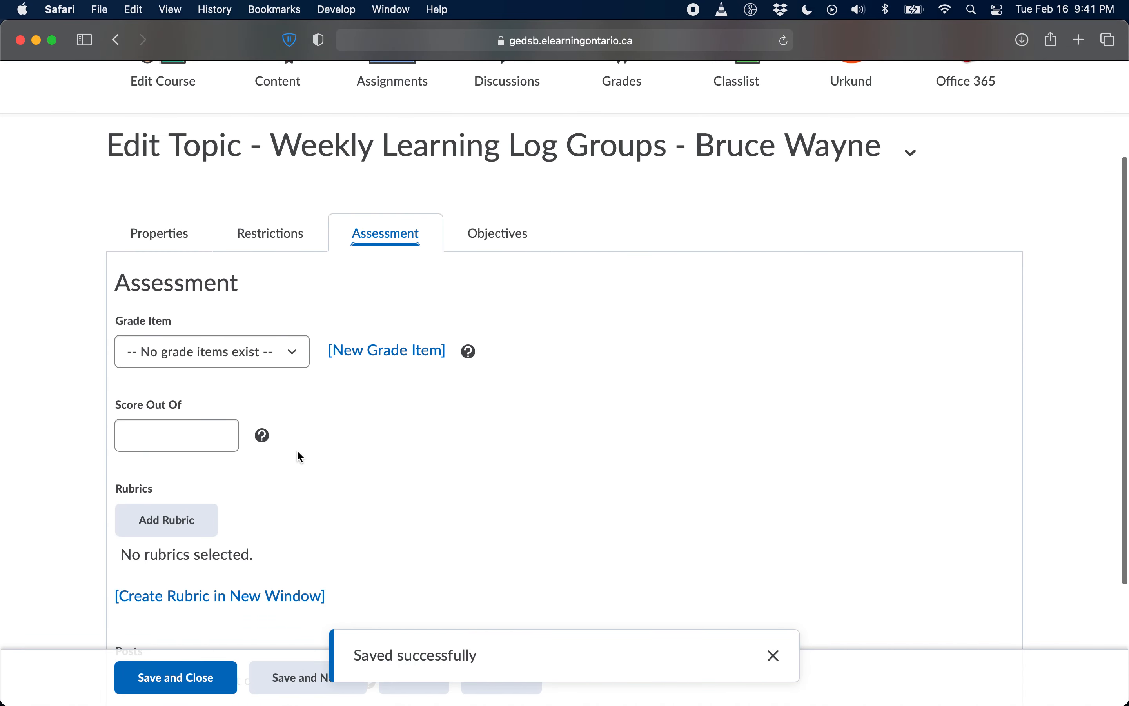
{"action": "scroll", "coordinate": [388, 472], "scroll_direction": "down", "scroll_amount": 1}
{"action": "left_click", "coordinate": [176, 677]}
{"action": "scroll", "coordinate": [560, 510], "scroll_direction": "down", "scroll_amount": 2}
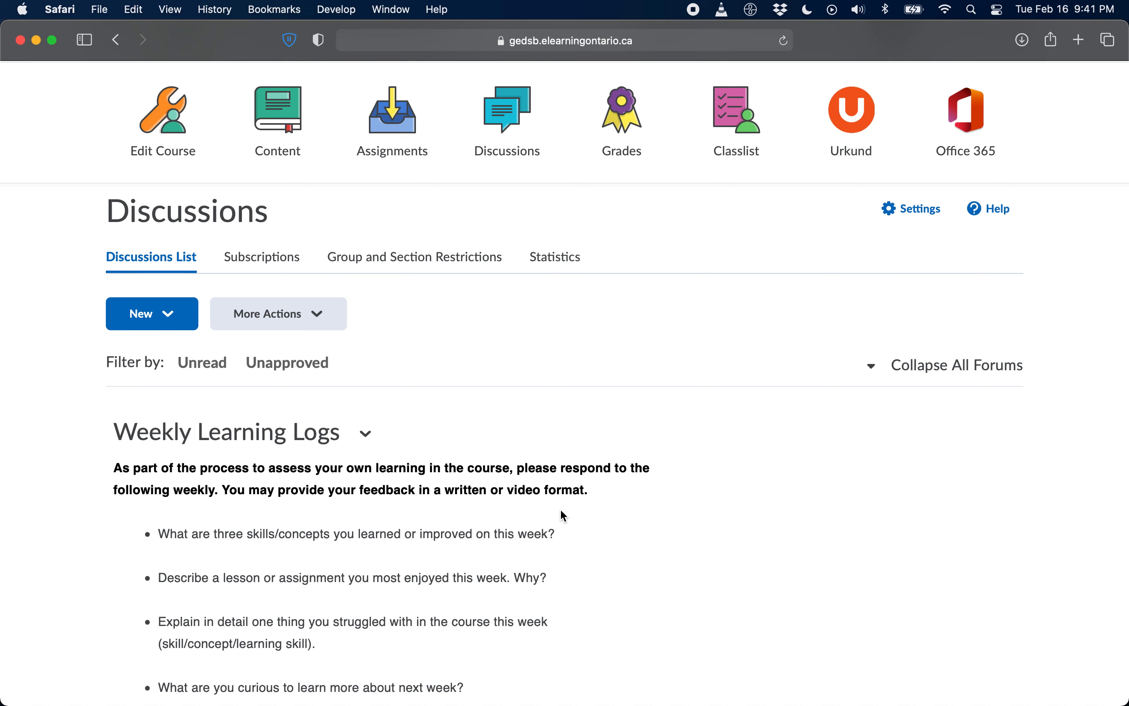
{"action": "scroll", "coordinate": [562, 510], "scroll_direction": "down", "scroll_amount": 3}
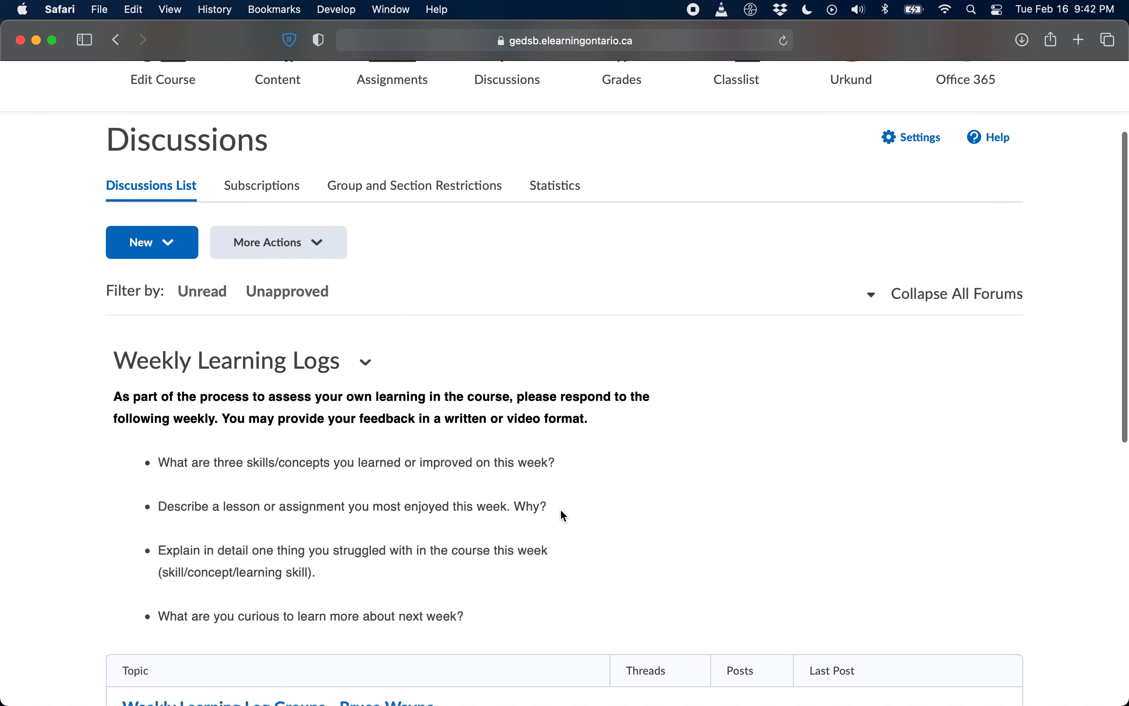
{"action": "scroll", "coordinate": [562, 510], "scroll_direction": "up", "scroll_amount": 3}
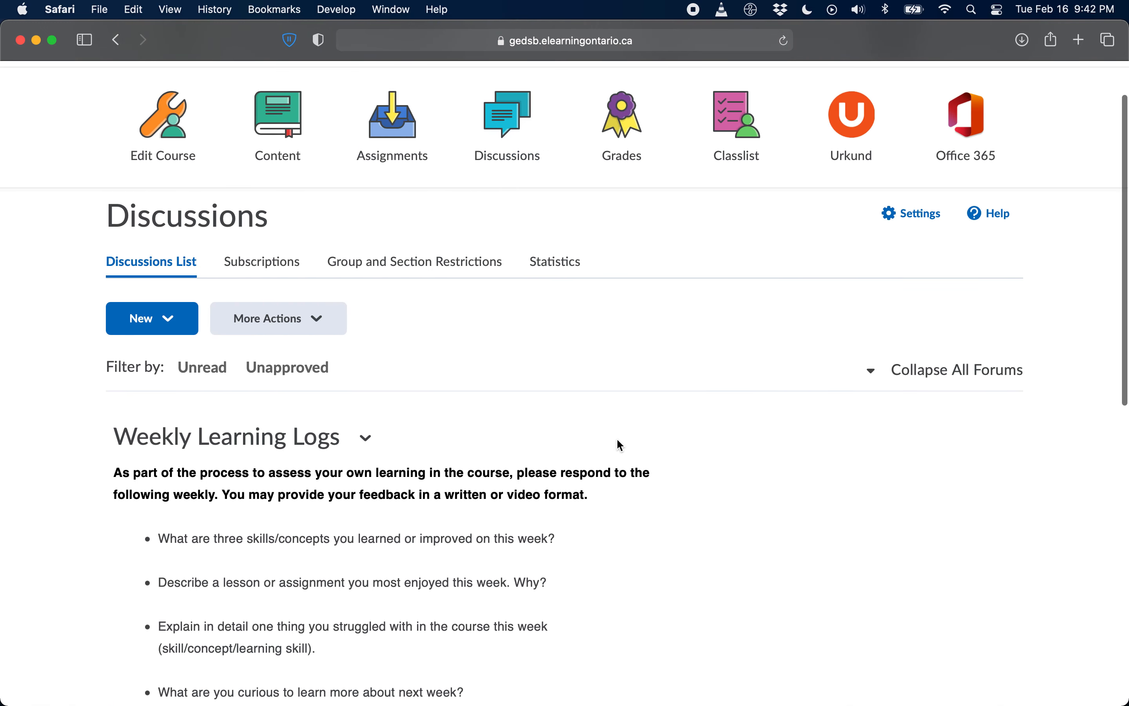
{"action": "scroll", "coordinate": [618, 440], "scroll_direction": "down", "scroll_amount": 5}
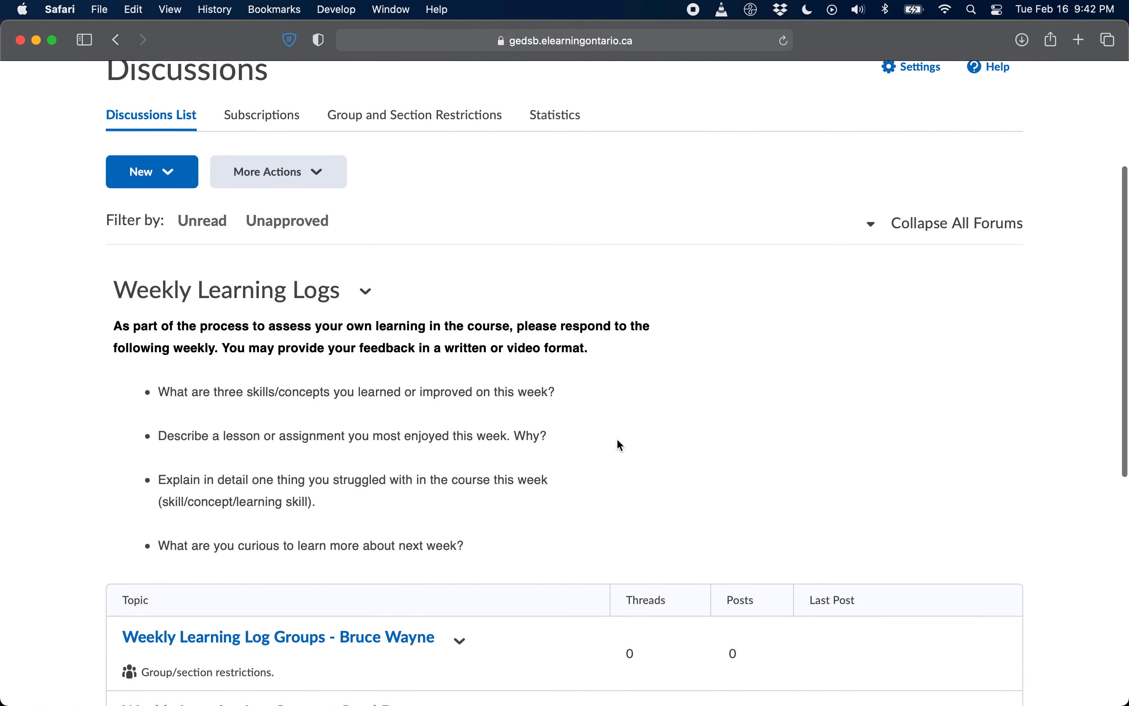
{"action": "scroll", "coordinate": [618, 441], "scroll_direction": "down", "scroll_amount": 3}
{"action": "scroll", "coordinate": [618, 441], "scroll_direction": "up", "scroll_amount": 8}
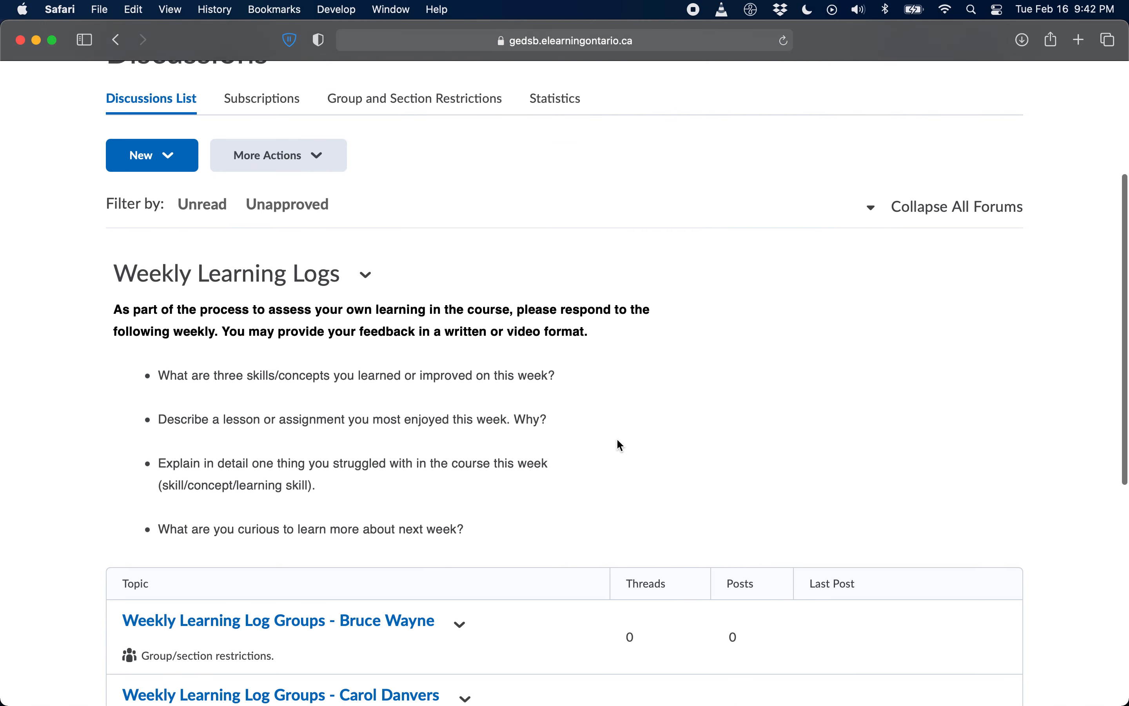